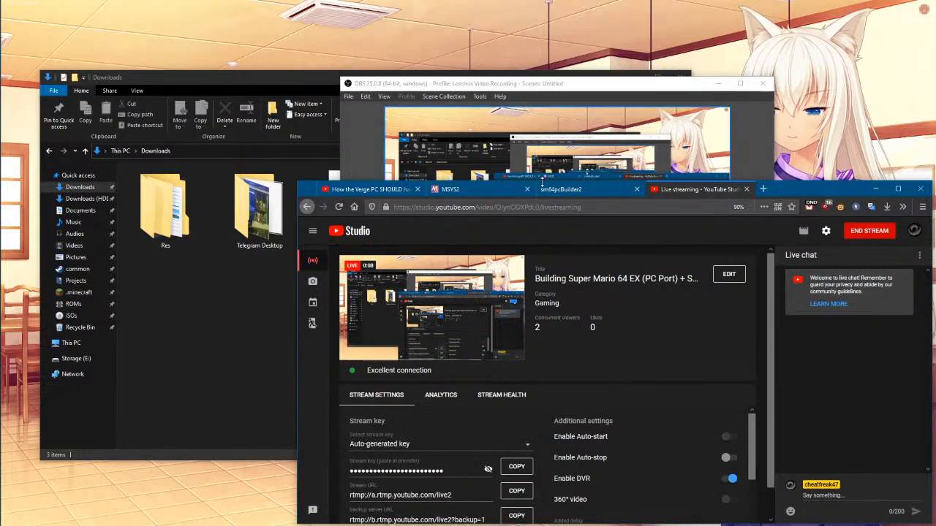
- Look over the MSYS2 site and the sm64pcBuilder2 page down to its download link and usage instructions
click(462, 191)
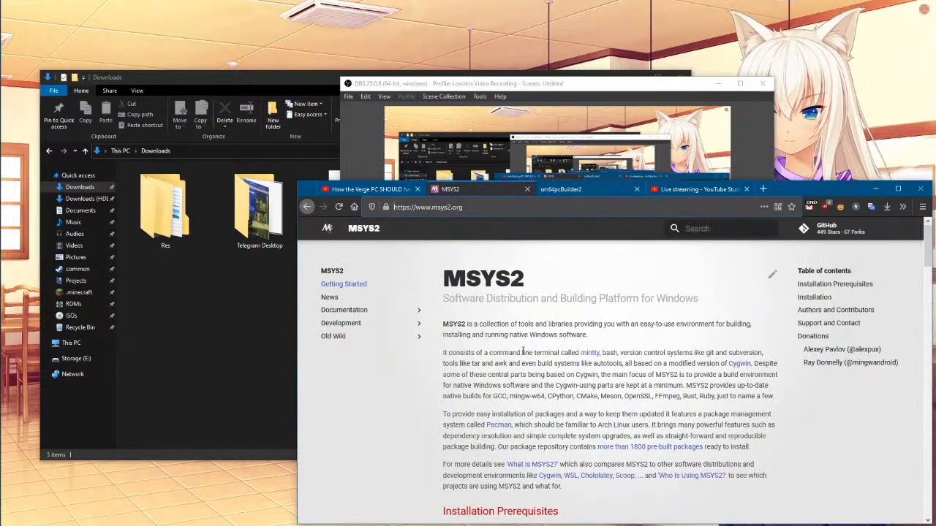
scroll(522, 352, down, 3)
click(575, 189)
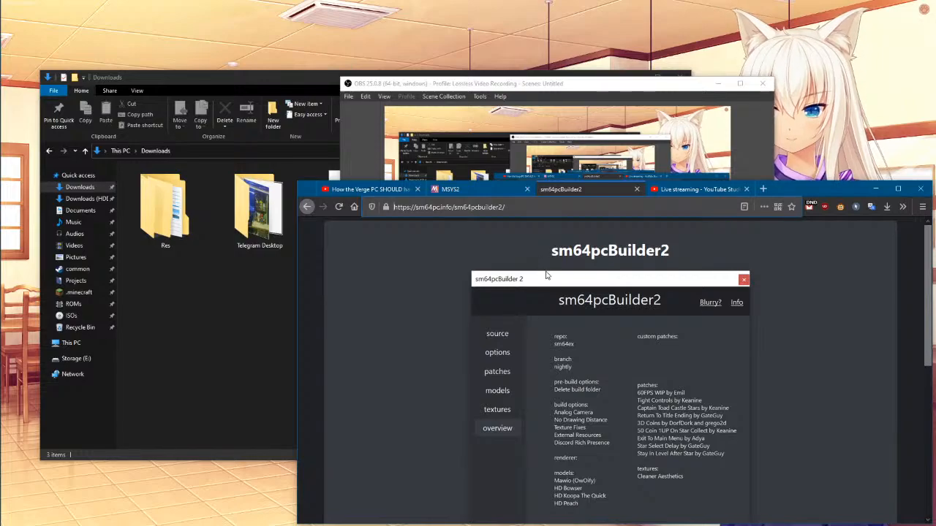
scroll(548, 278, down, 5)
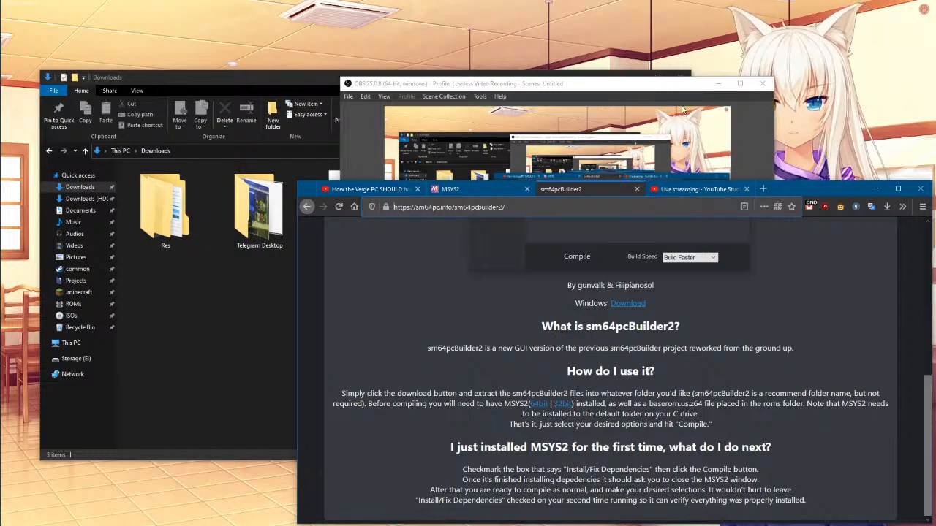
- Move the sm64pcBuilder2 and MSYS2 tabs into a separate browser window, apart from the live stream dashboard
click(701, 191)
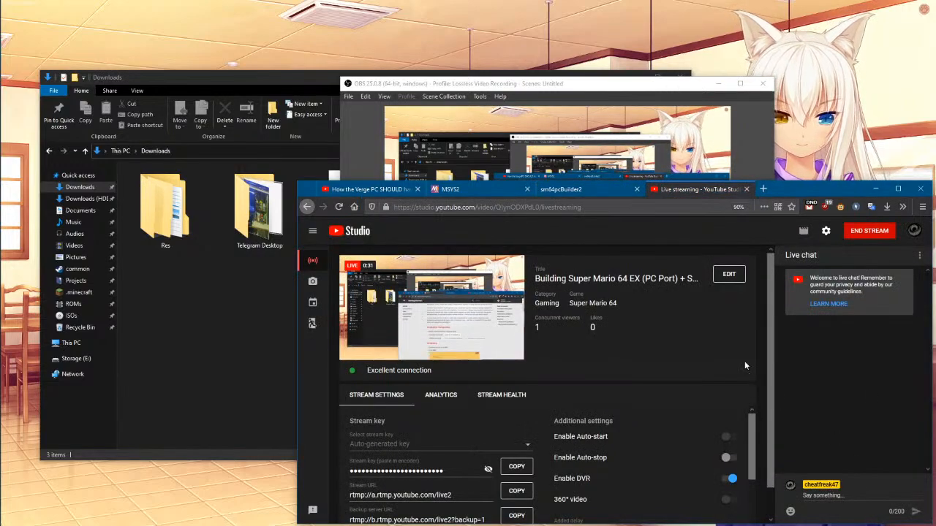
drag(604, 194, 253, 16)
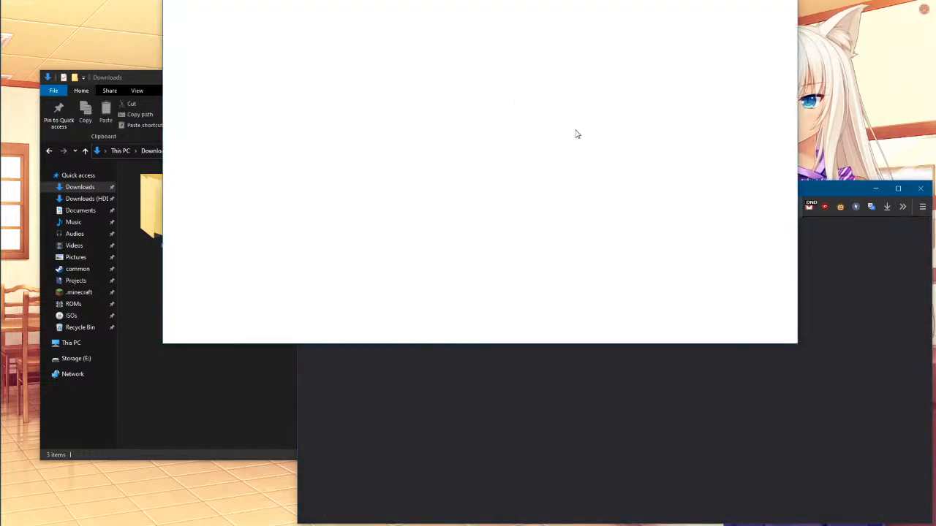
drag(465, 9, 299, 31)
click(707, 193)
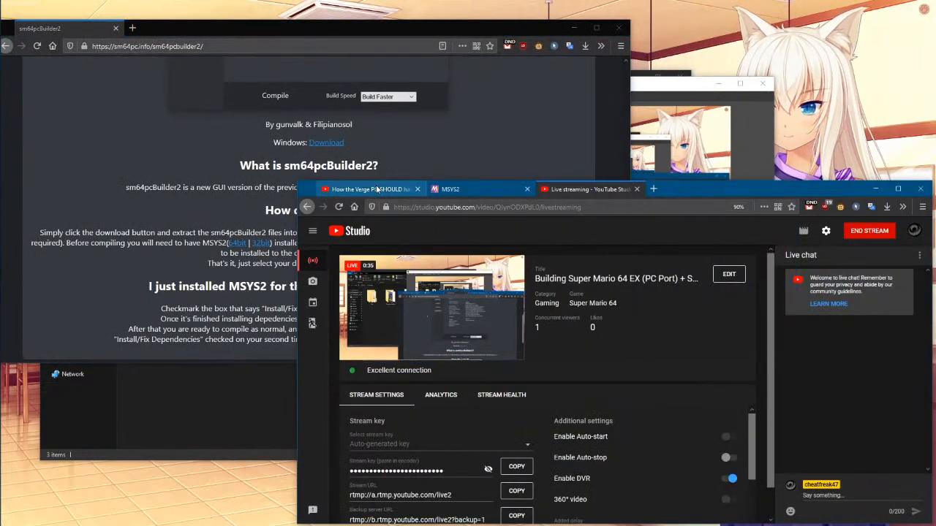
click(453, 189)
drag(199, 23, 200, 25)
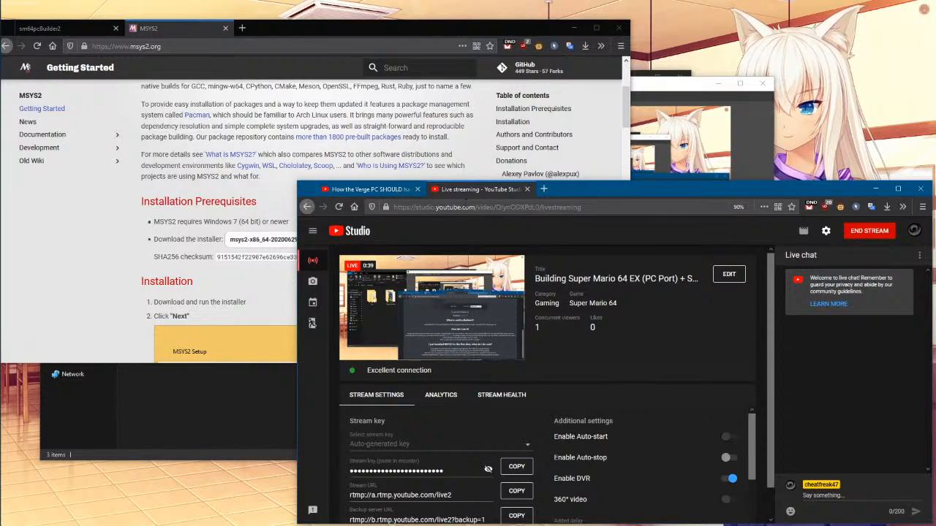
- Copy the live stream's video URL and paste it into a message in the G Mario server's main channel in Discord
right_click(457, 295)
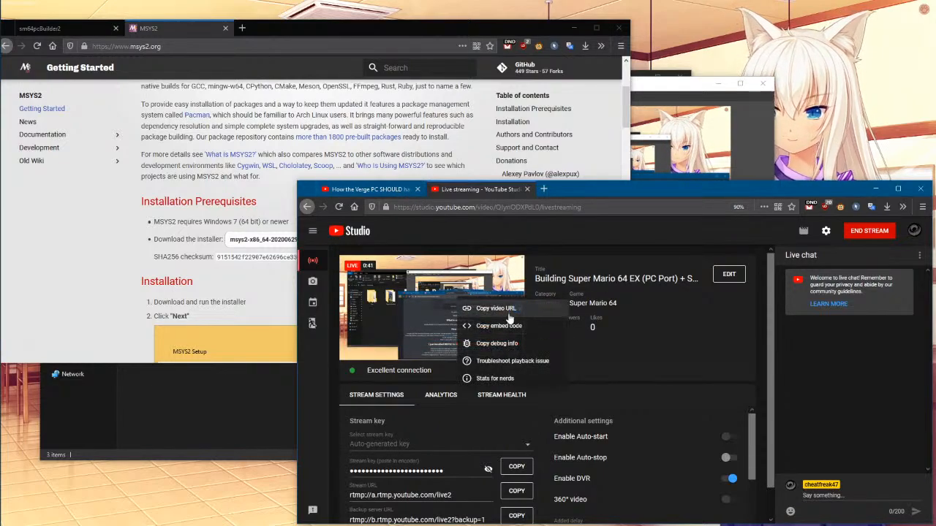
click(461, 295)
mouse_move(1, 259)
click(6, 101)
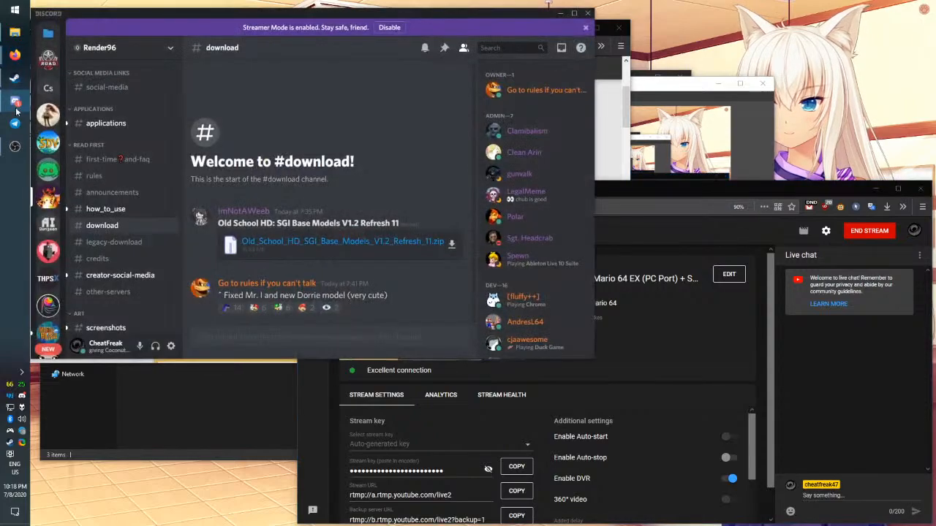
scroll(61, 59, up, 3)
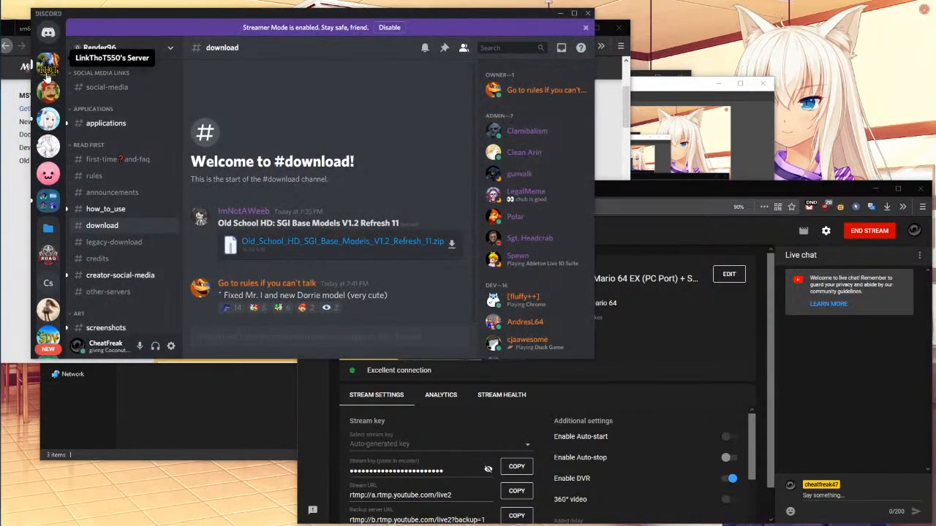
click(49, 96)
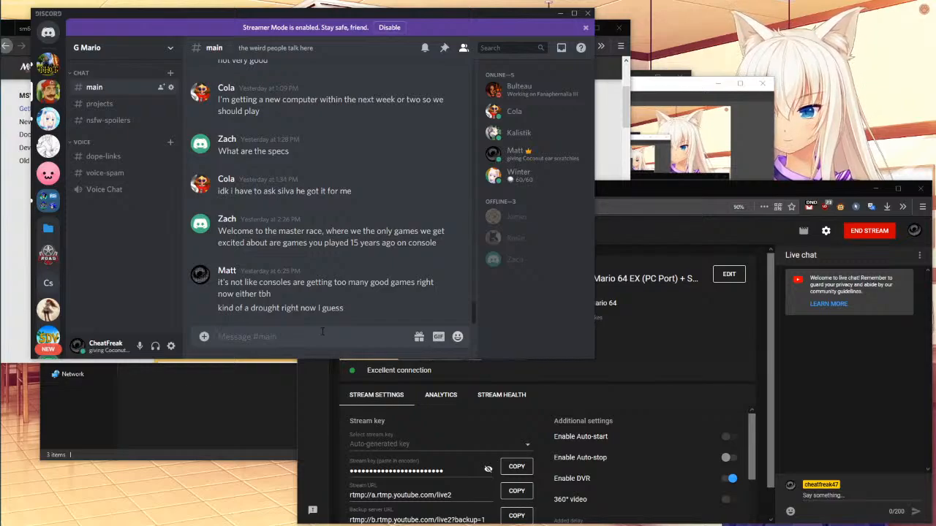
text(https://youtu.be/QlynODXFdLU)
- Add "showing how to build SM64EX" after the link, send the message and minimize Discord
key(ctrl+a)
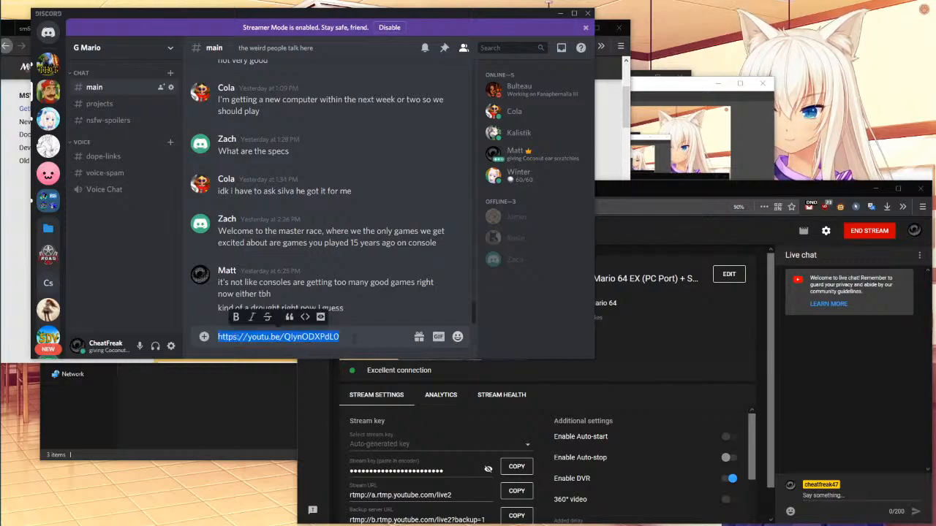
click(354, 338)
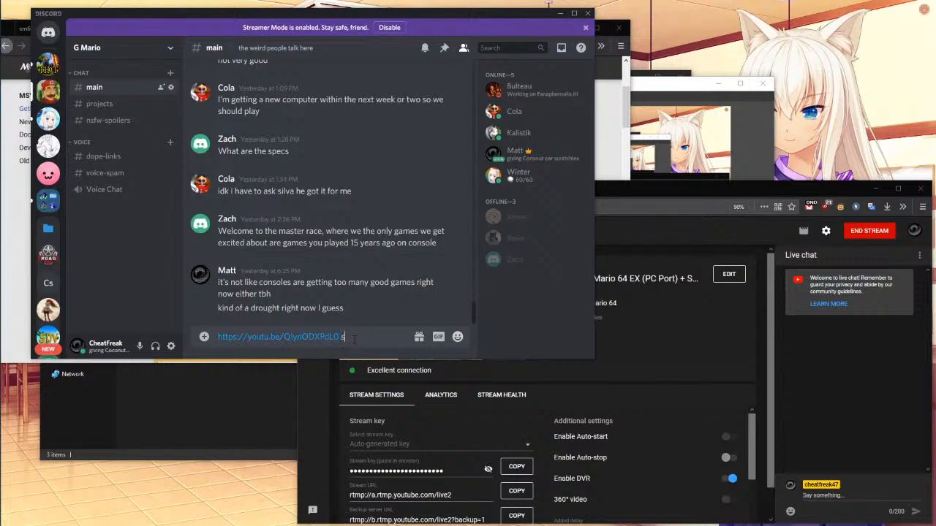
text(showing how t)
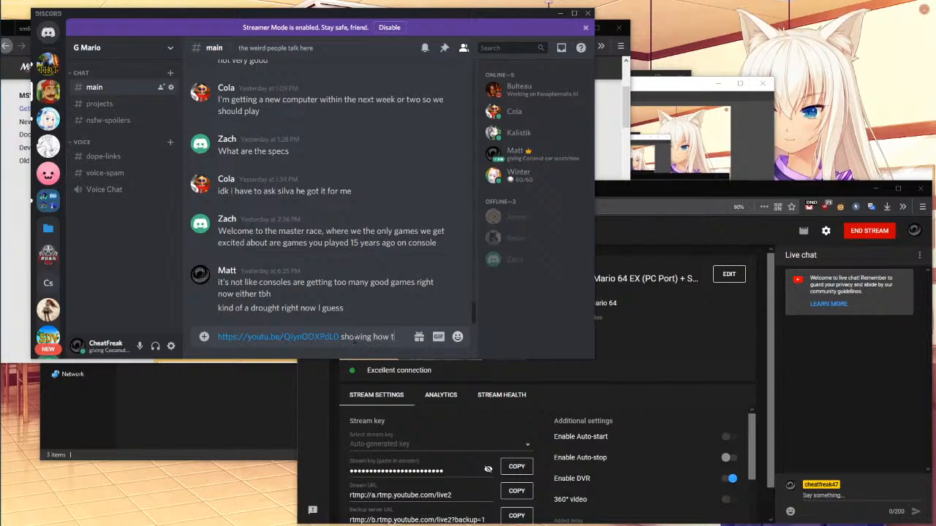
text(o build S)
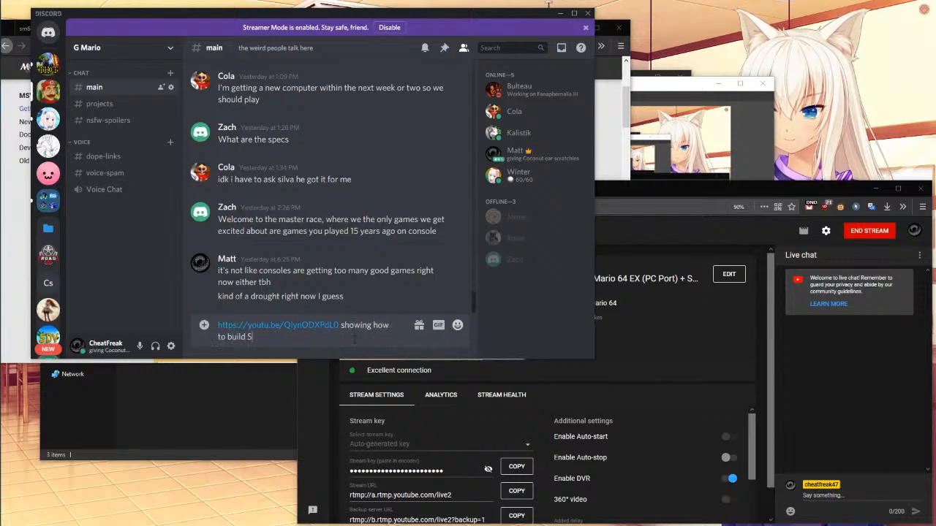
text(M64EX)
key(Return)
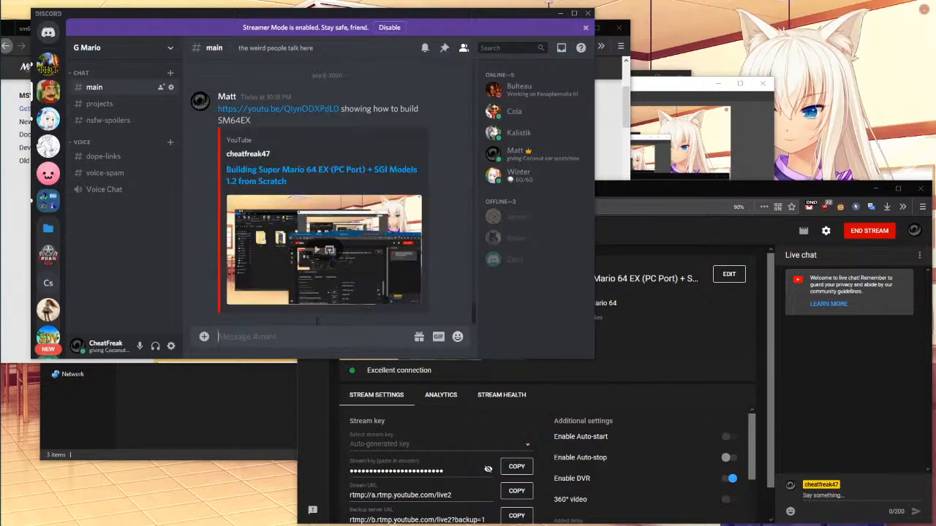
click(562, 17)
- Download the installer msys2-x86_64-20200629.exe from the MSYS2 site in the browser and save the file
click(499, 287)
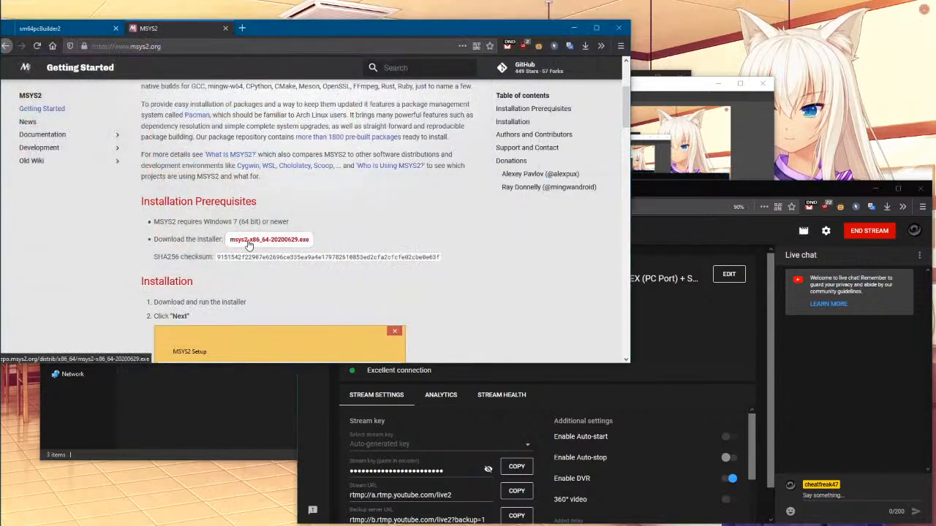
drag(381, 31, 403, 22)
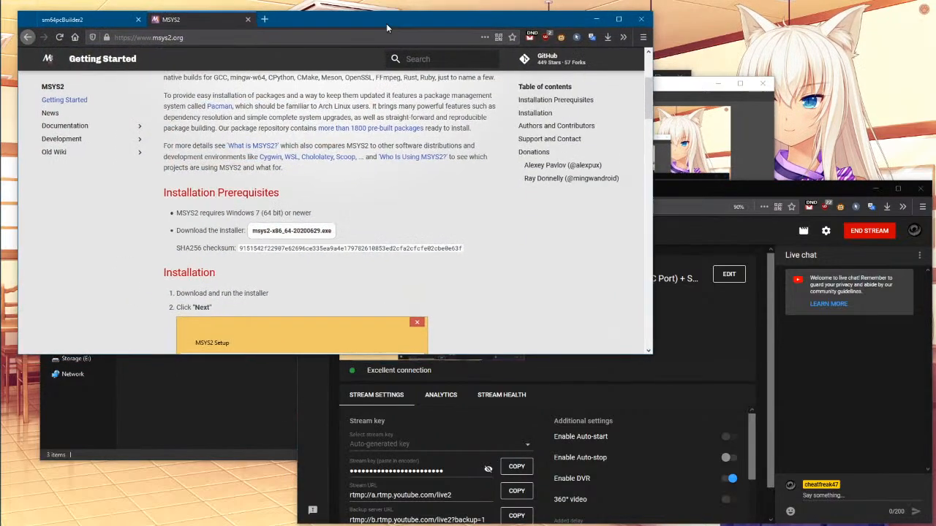
click(295, 238)
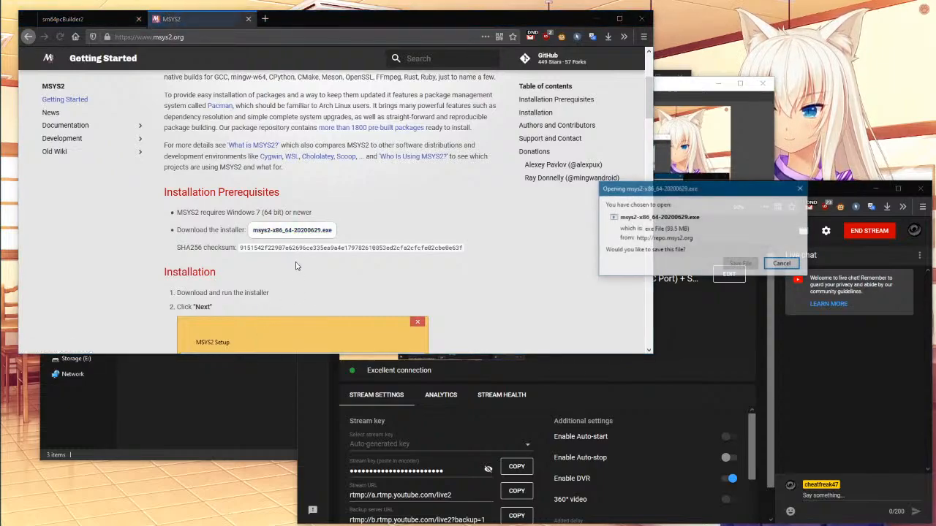
click(741, 264)
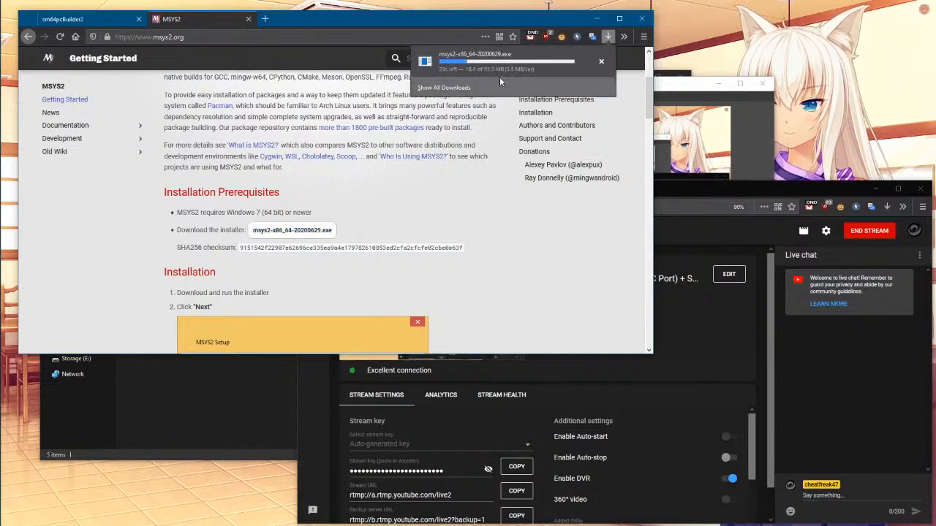
- Inspect the existing msys64 folder on Local Disk (C:) in File Explorer and return to This PC
click(203, 392)
click(73, 343)
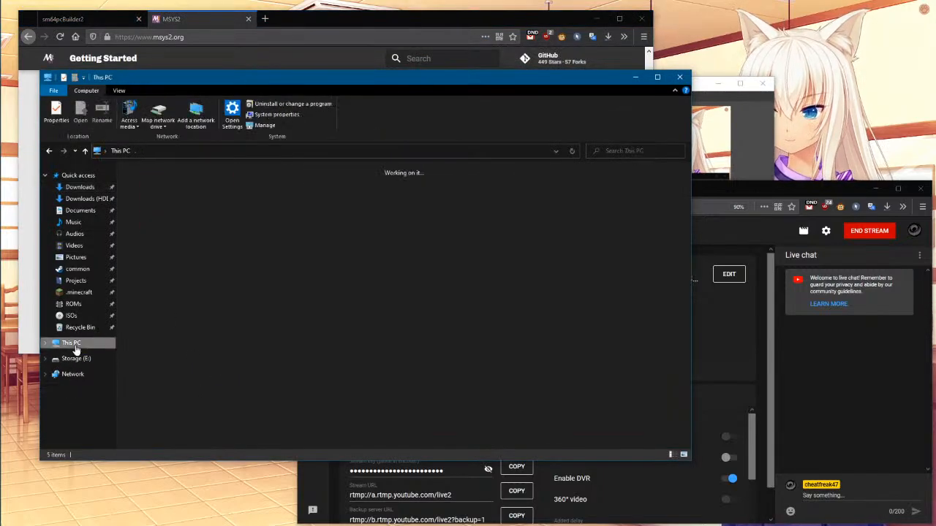
double_click(176, 256)
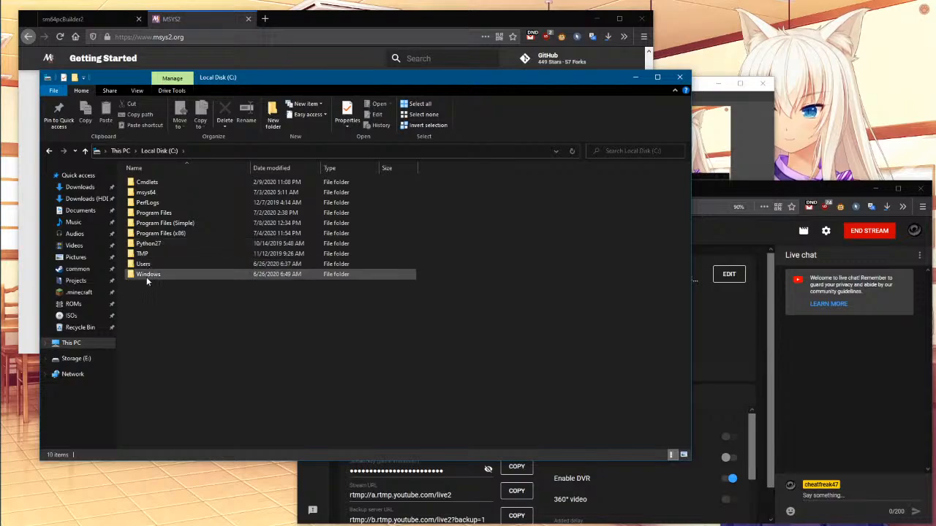
double_click(161, 191)
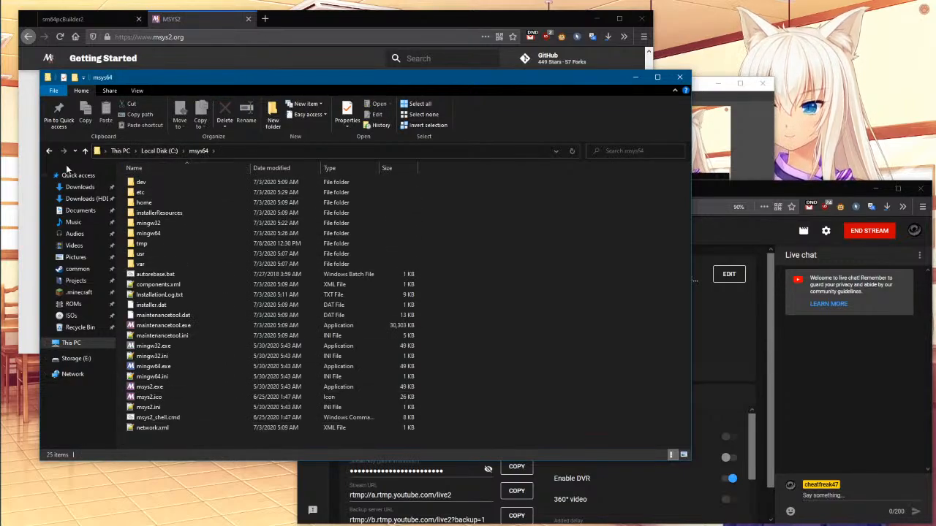
click(48, 150)
click(49, 151)
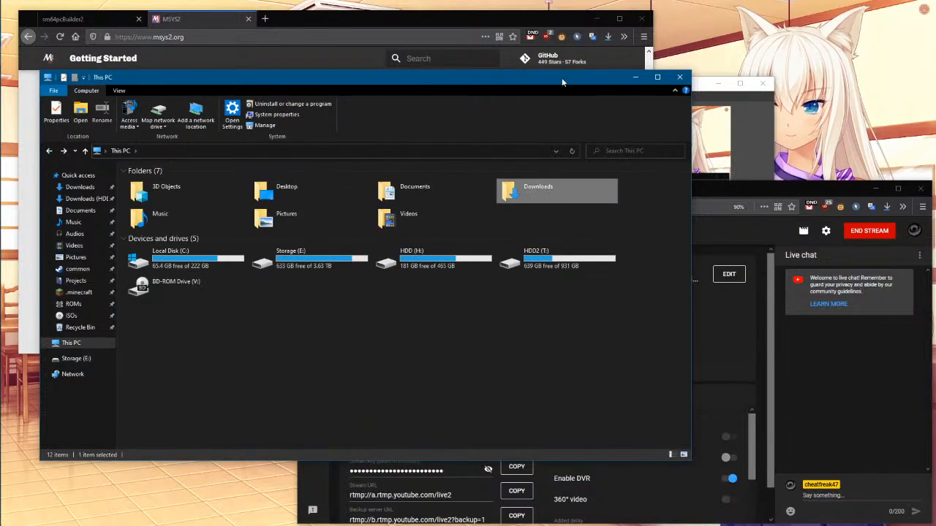
- Check the MSYS2 installer's download progress in the browser and place the MSYS2 tab before the sm64pcBuilder2 tab
click(598, 42)
click(606, 39)
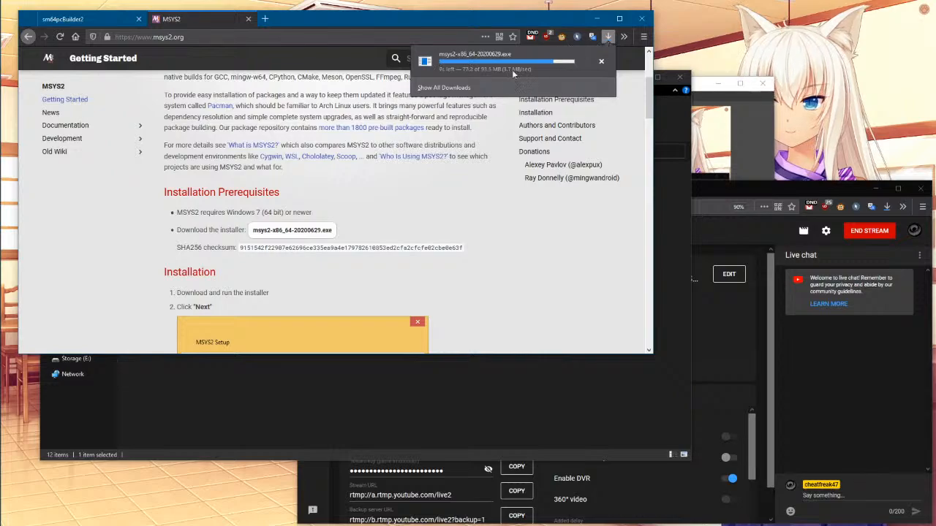
click(349, 193)
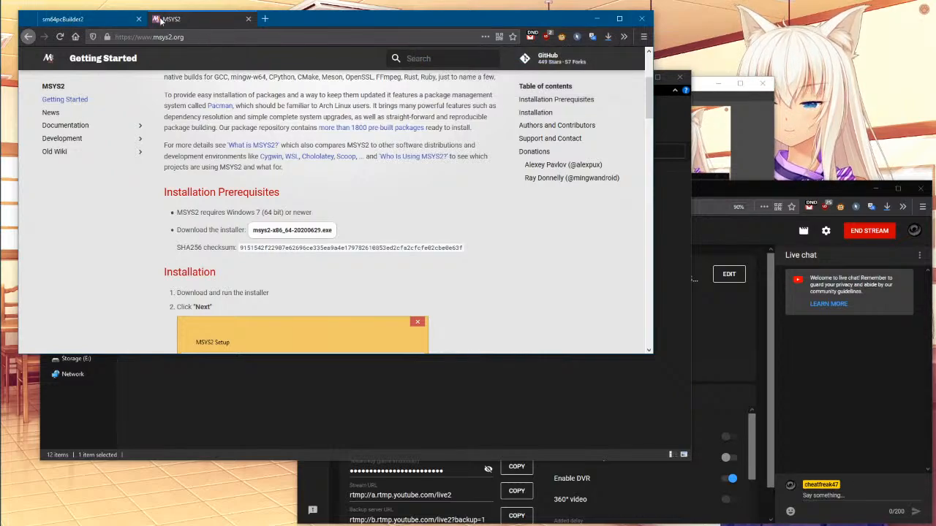
drag(161, 21, 62, 20)
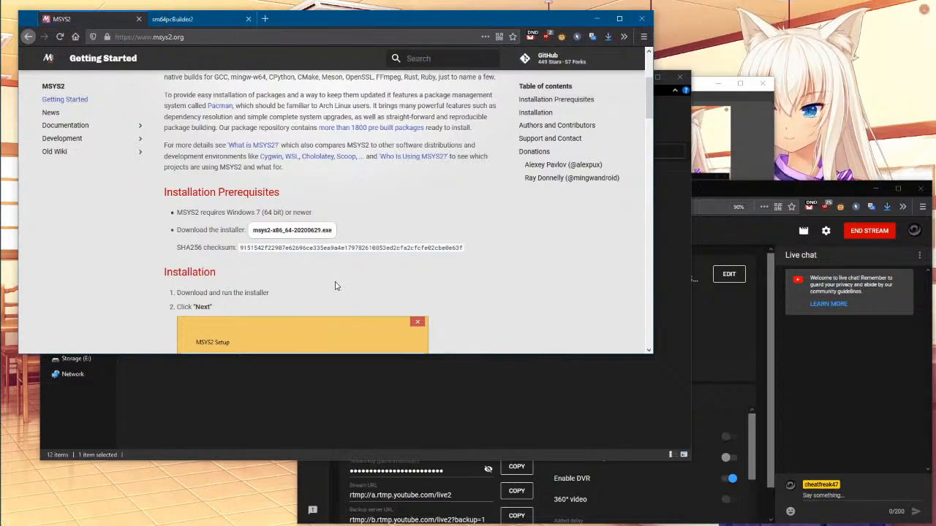
- Download the Windows version of sm64pcBuilder2 from its page and open the folder containing sm64pcbuilder2.zip
click(198, 21)
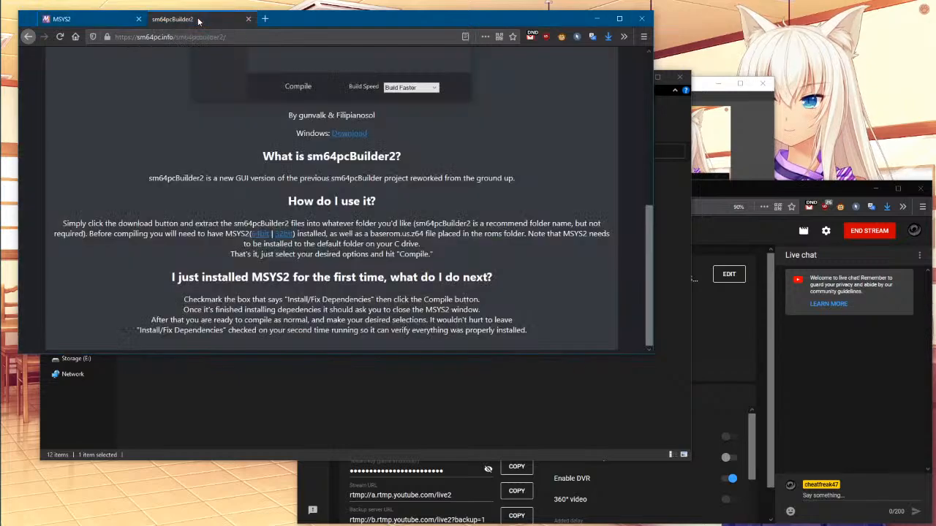
scroll(212, 63, up, 4)
scroll(249, 143, down, 4)
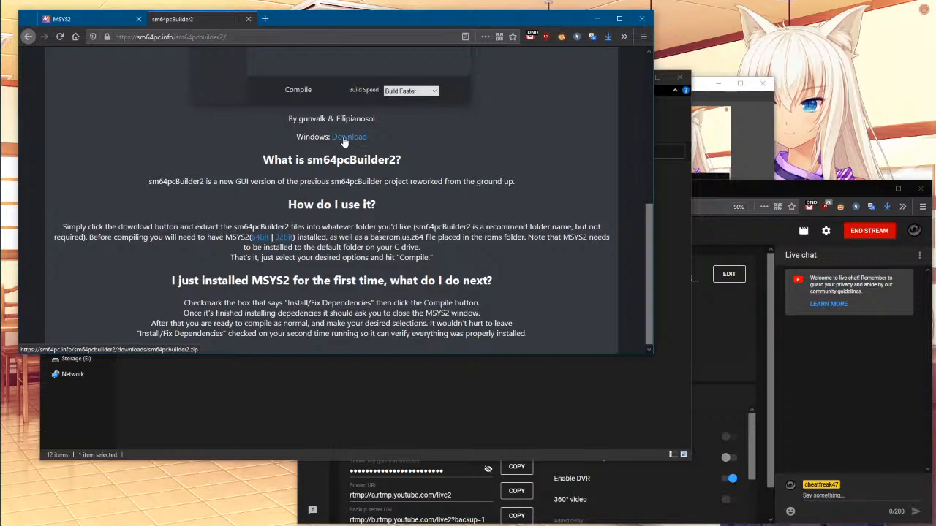
click(345, 139)
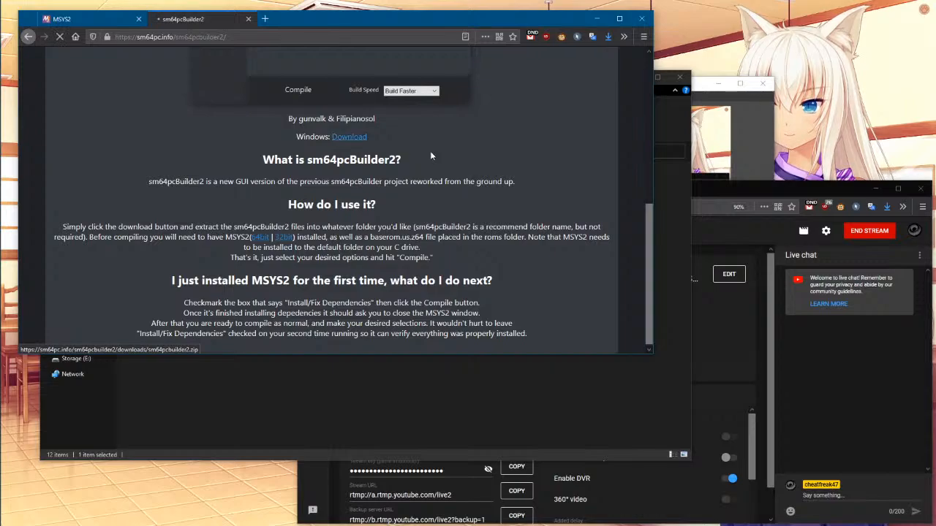
click(607, 38)
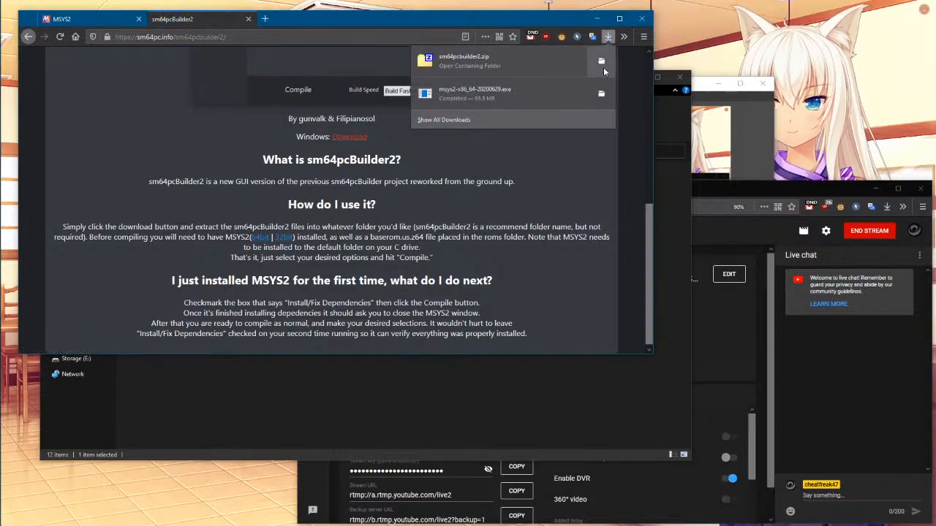
click(604, 68)
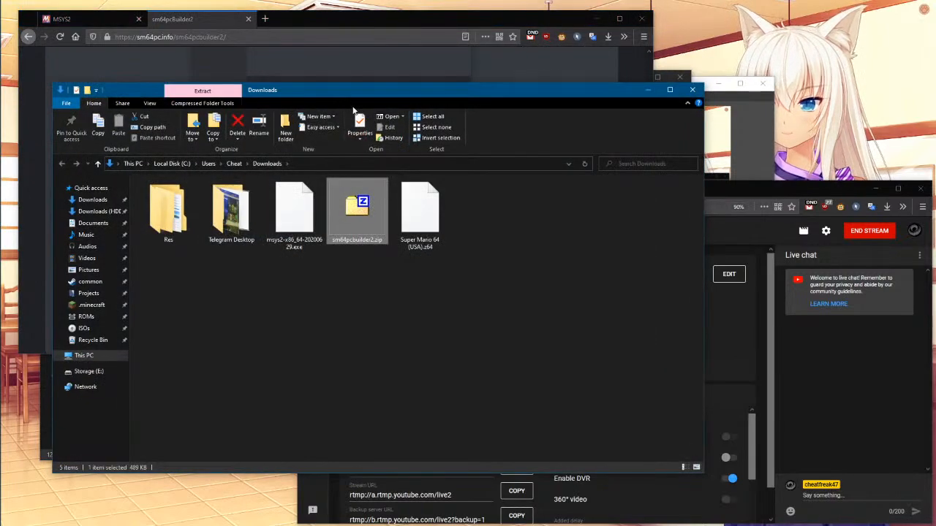
- Reposition the Downloads window and select the ROM file Super Mario 64 (USA).z64
drag(380, 93, 420, 91)
click(523, 247)
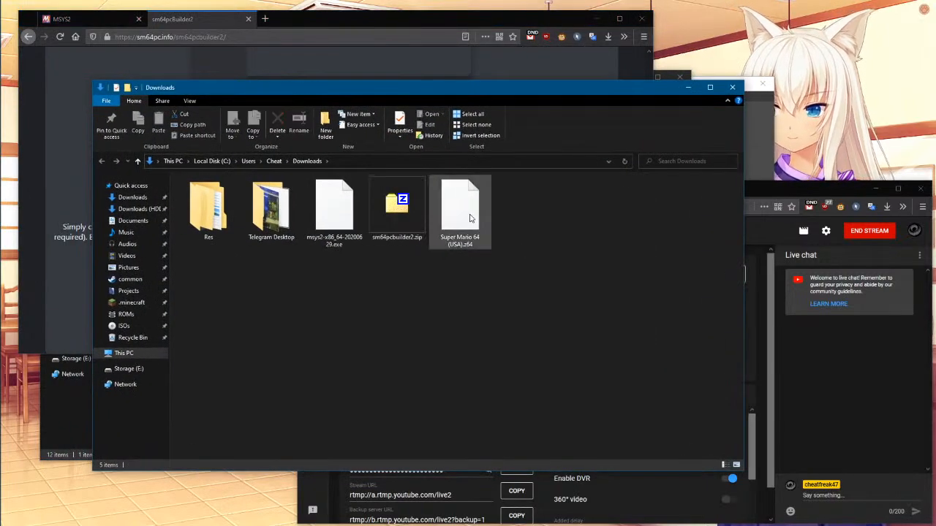
click(470, 218)
click(445, 374)
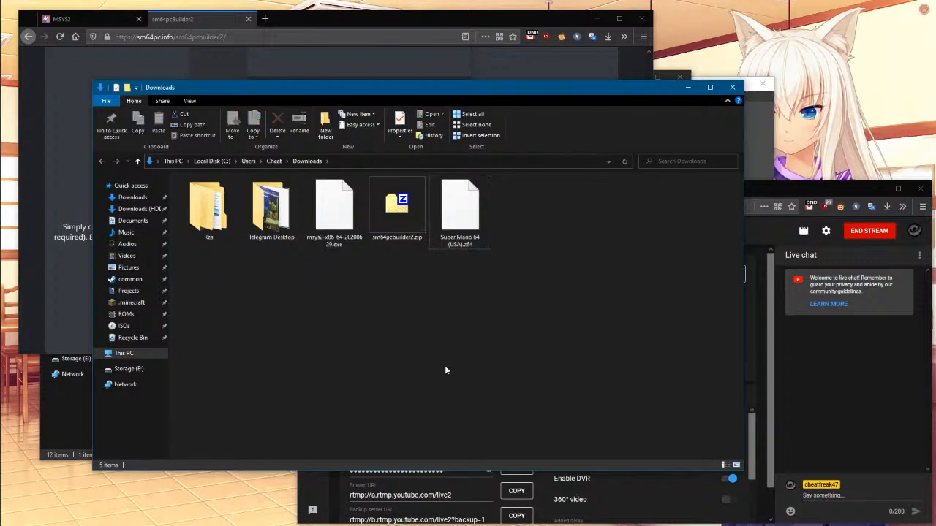
click(465, 245)
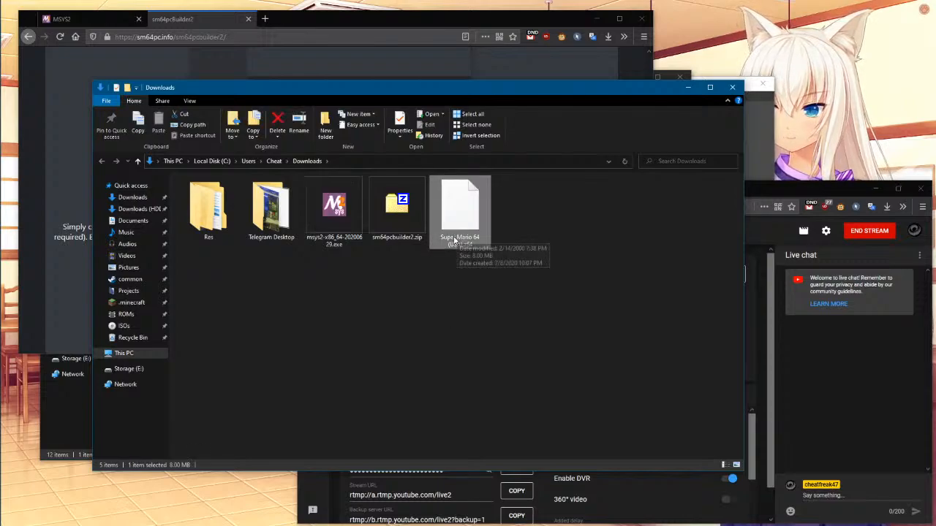
- Rename the Super Mario 64 ROM file to baserom.us.z64 in the Downloads folder
click(459, 240)
key(BackSpace)
text(baserom.us.z64)
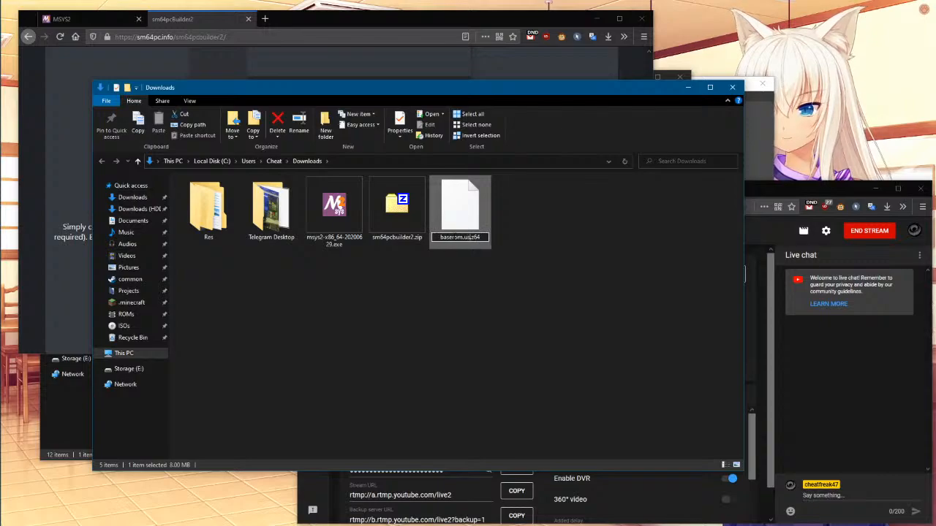
key(Return)
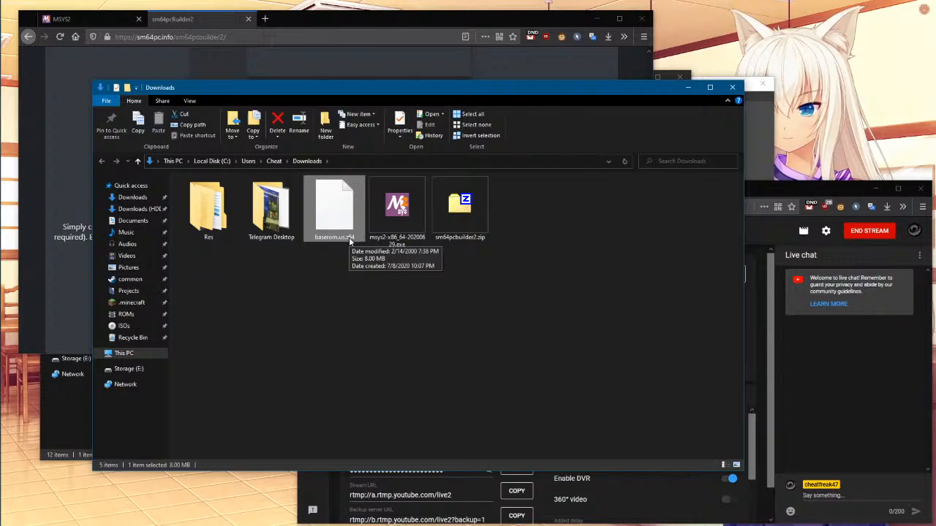
click(444, 289)
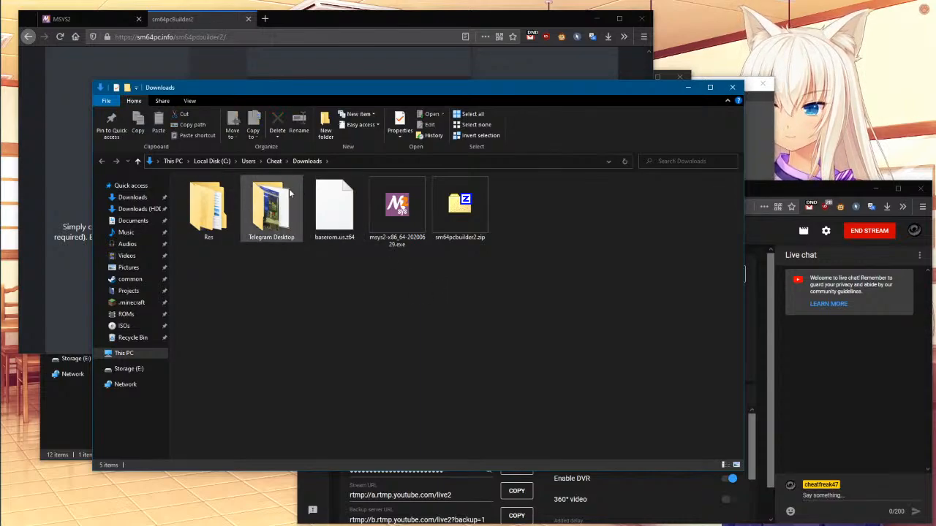
- Inspect the ROM Properties details of baserom.us.z64 and close its properties dialog
click(329, 191)
right_click(328, 188)
click(359, 396)
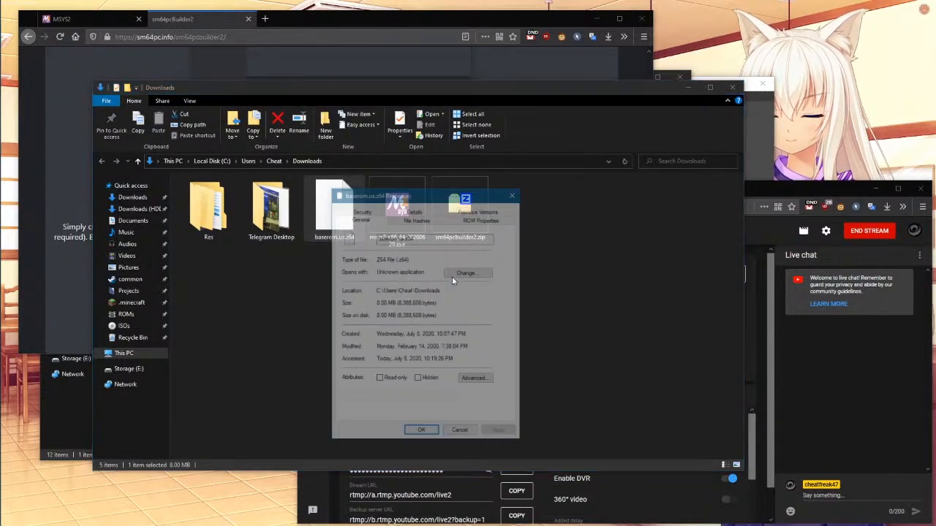
click(479, 218)
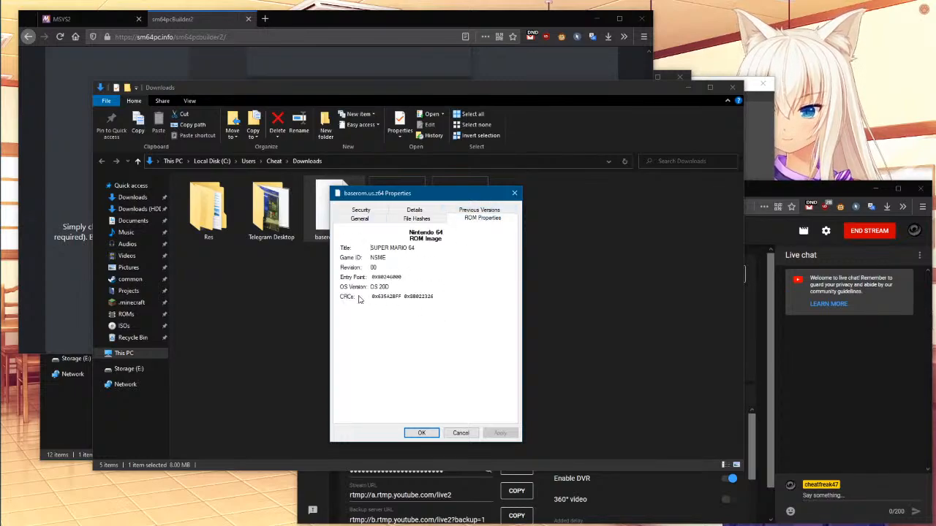
click(422, 432)
click(435, 338)
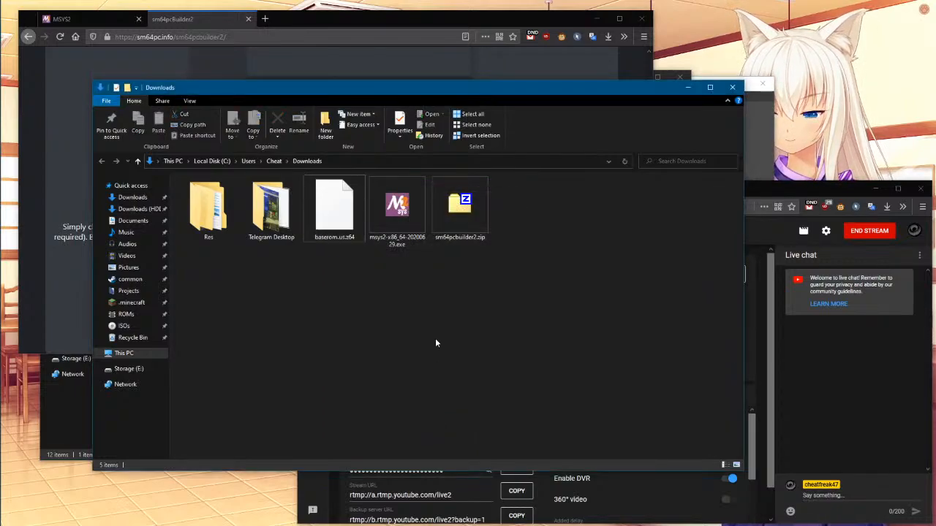
- Delete the Res folder from Downloads, sending it to the Recycle Bin
click(218, 214)
key(Delete)
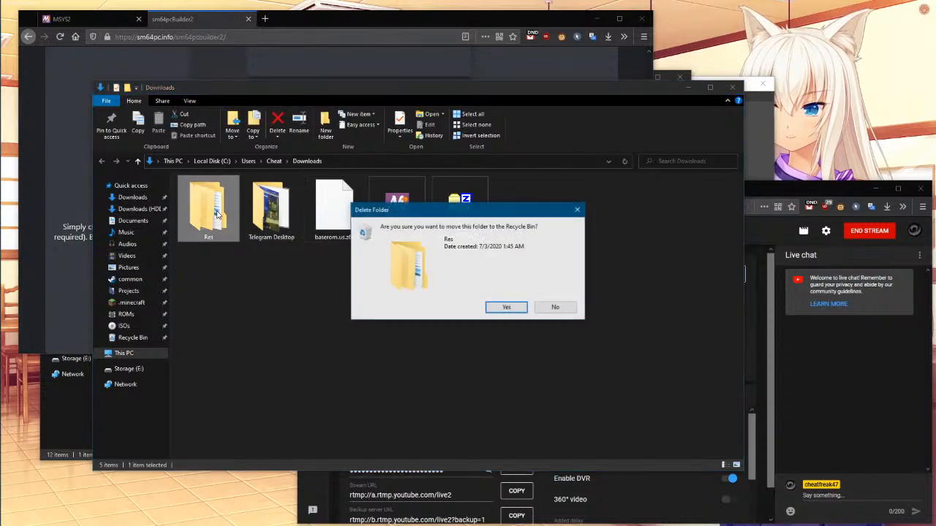
key(Return)
- Extract sm64pcbuilder2.zip into its own sm64pcbuilder2 folder in Downloads and open that folder
double_click(388, 208)
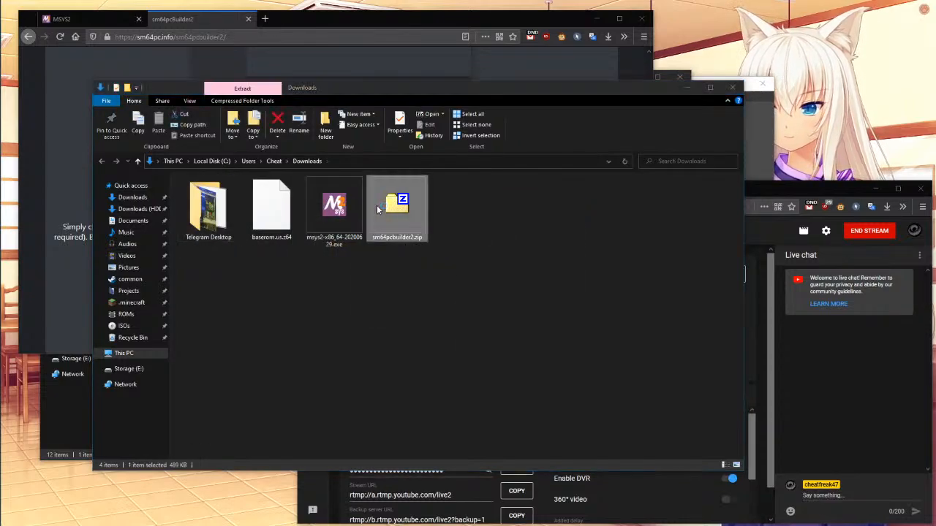
click(888, 167)
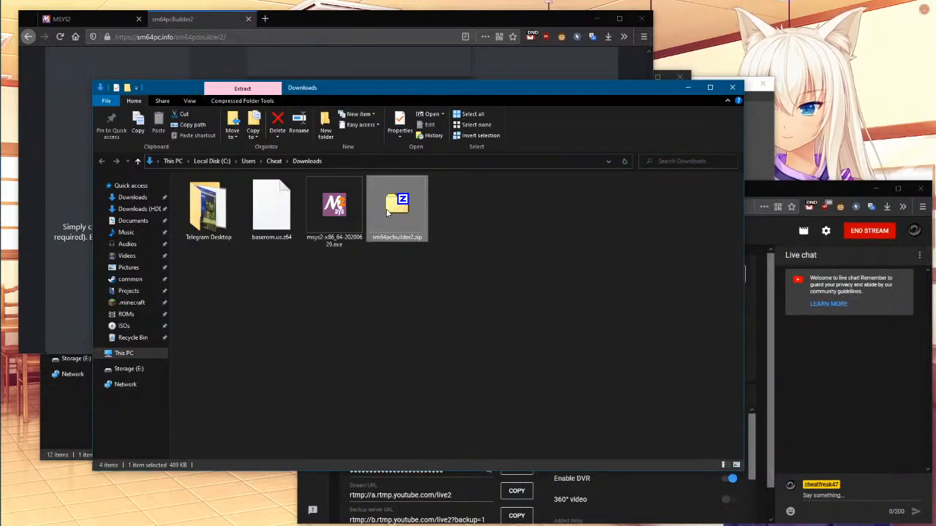
right_click(388, 211)
mouse_move(453, 227)
click(585, 251)
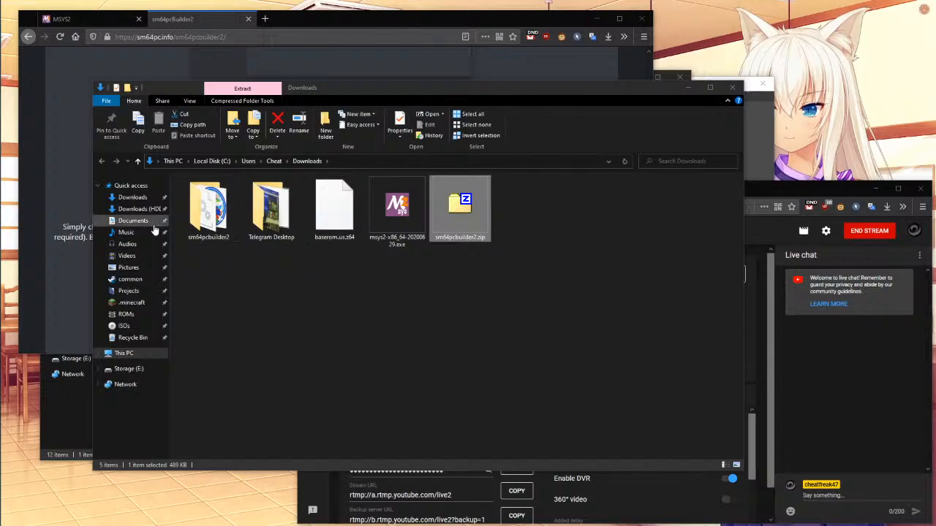
double_click(210, 207)
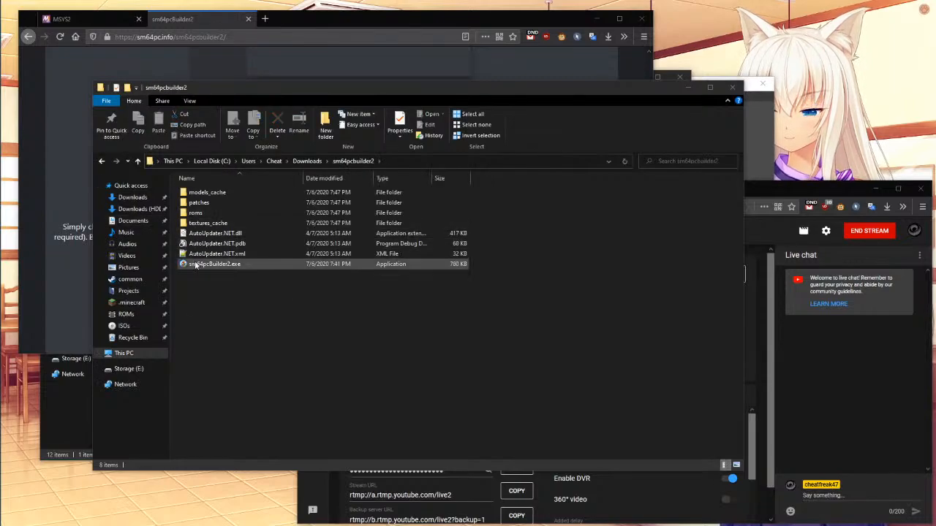
- Copy baserom.us.z64 from Downloads into the roms folder inside sm64pcbuilder2
click(315, 161)
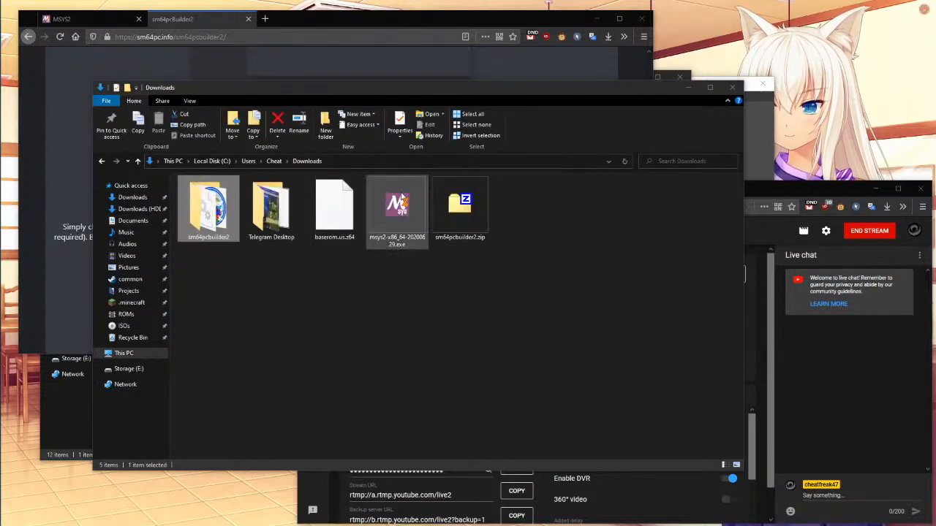
click(322, 207)
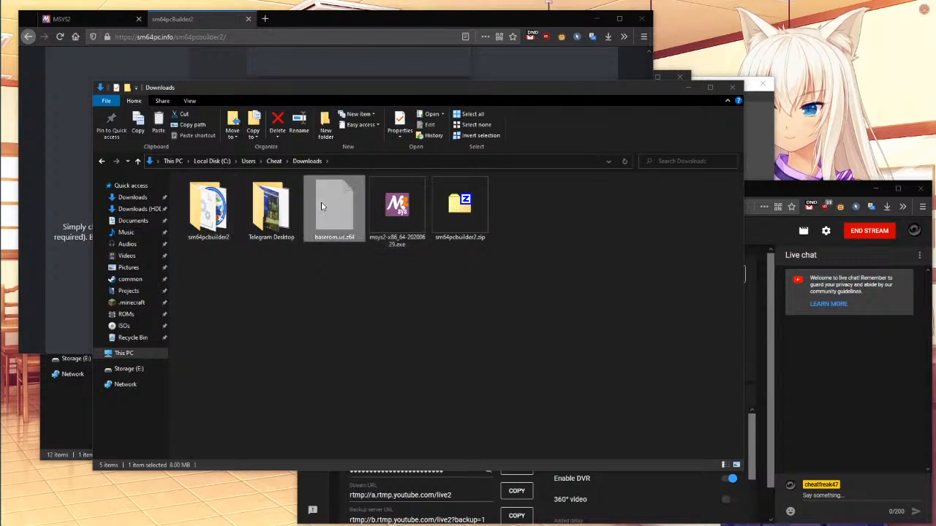
double_click(209, 207)
click(199, 215)
double_click(198, 215)
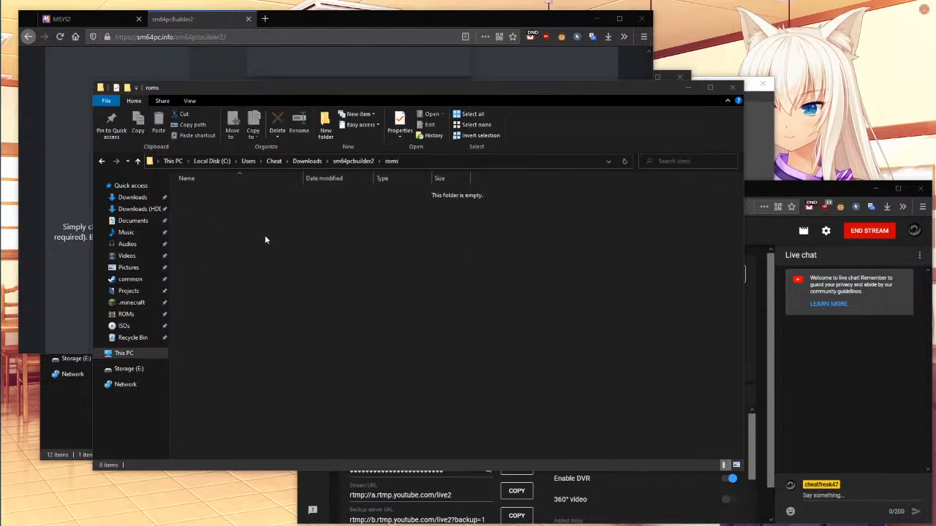
key(ctrl+v)
click(265, 235)
click(217, 194)
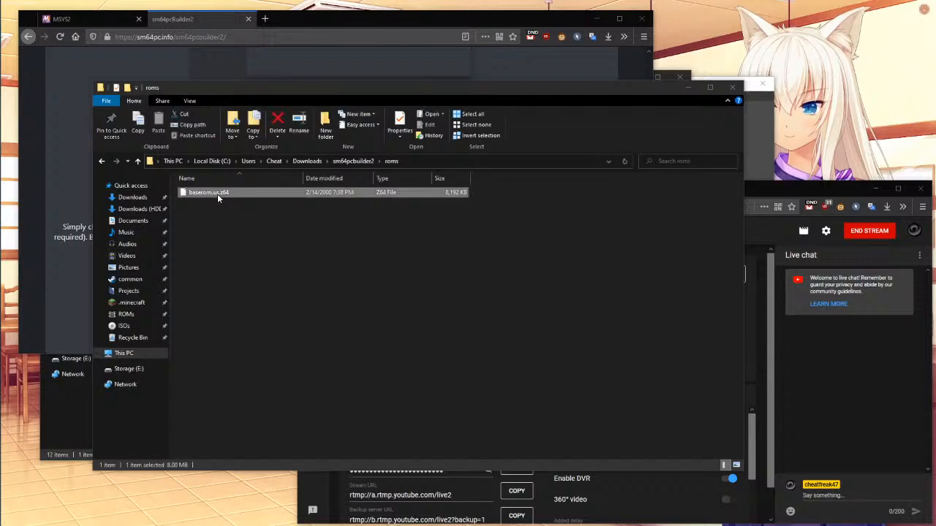
- Return to the sm64pcbuilder2 folder and launch sm64pcBuilder2.exe
click(345, 162)
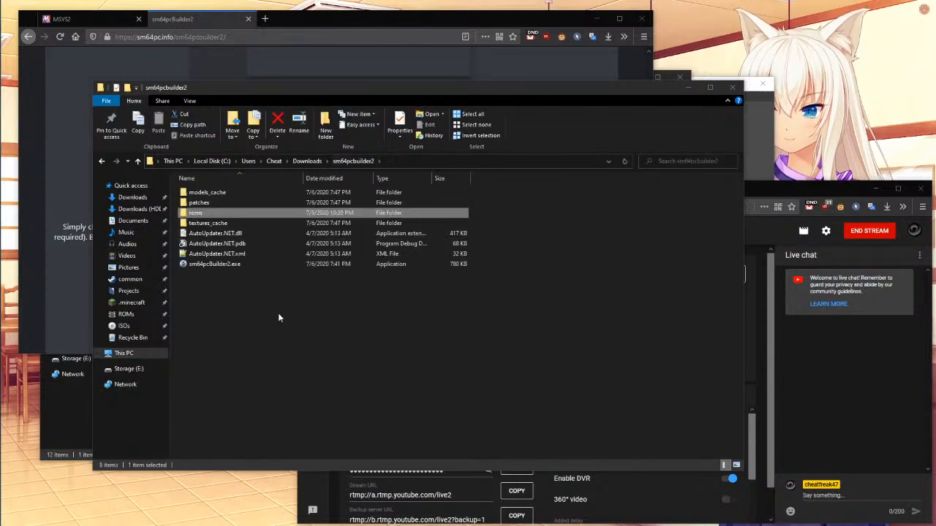
click(212, 213)
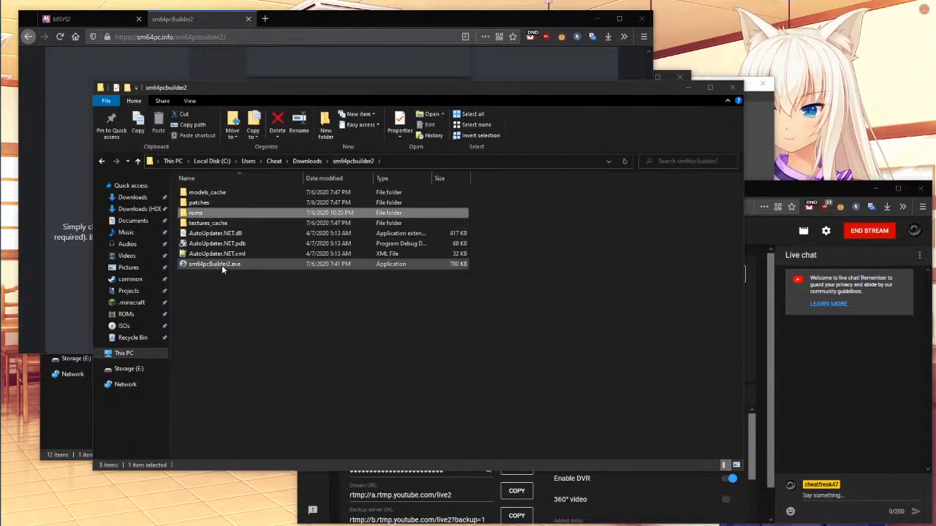
click(211, 289)
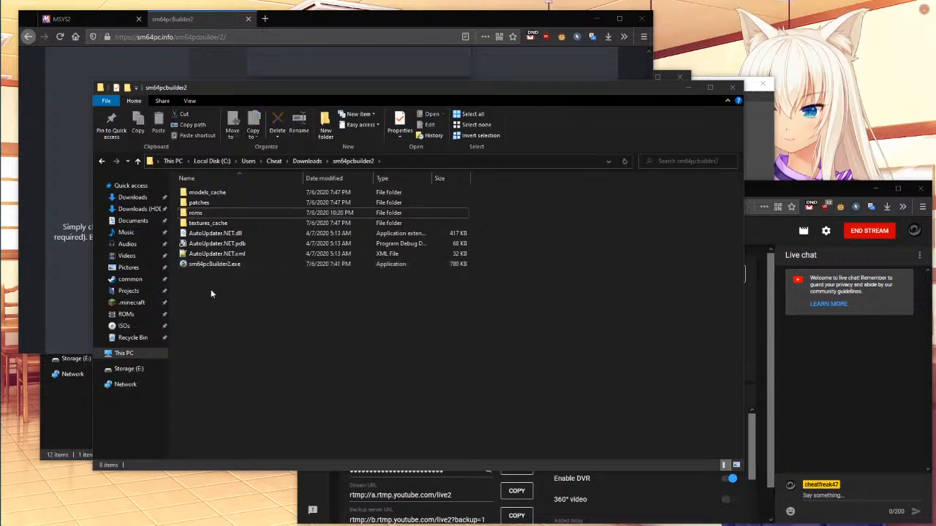
click(201, 268)
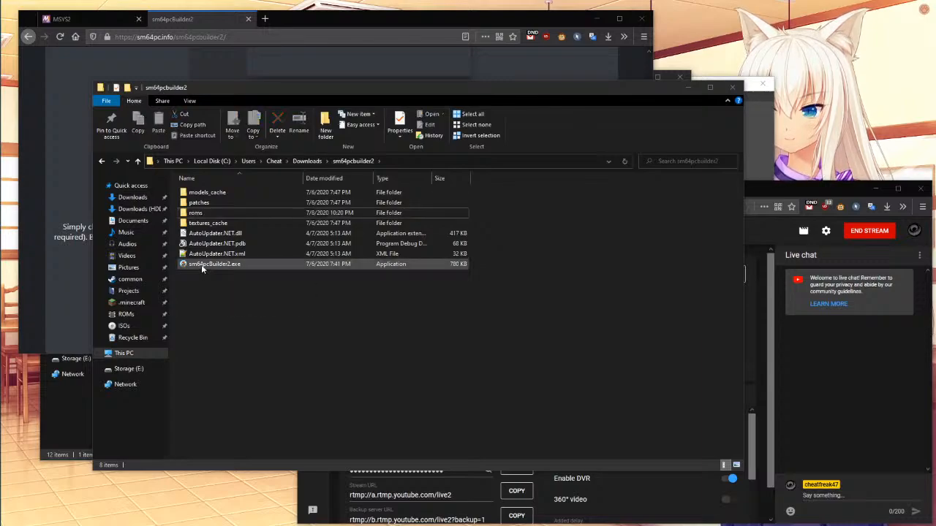
double_click(201, 265)
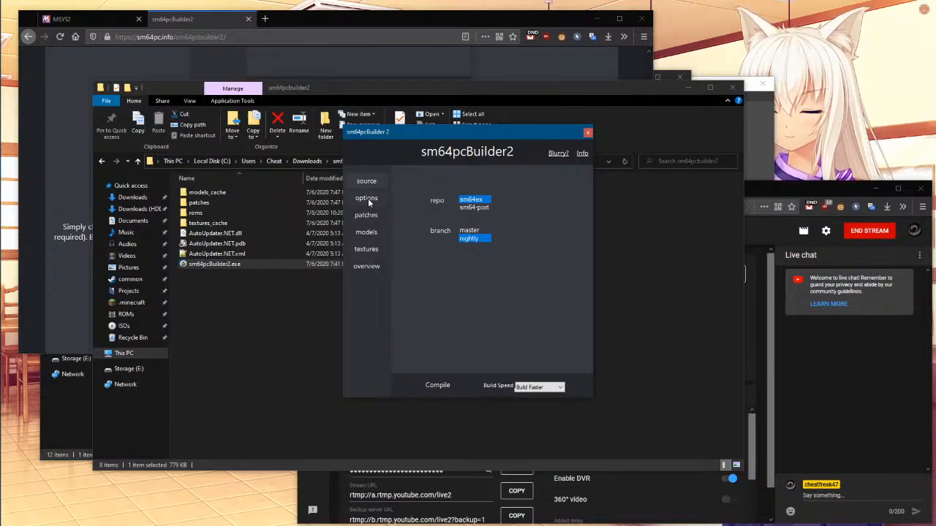
- Enable Install/Fix Dependencies and Delete build folder in the build options, with OpenGL 2.1 (Default) as the renderer
click(560, 387)
click(560, 389)
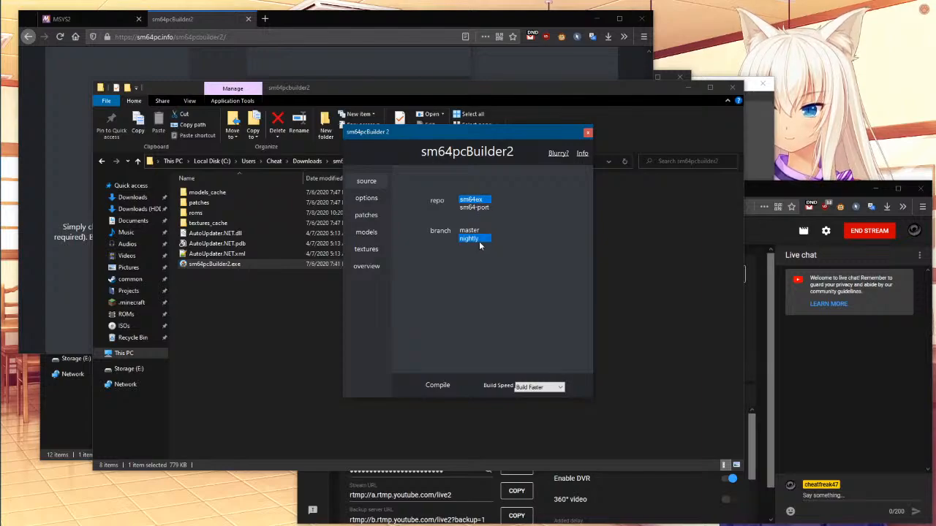
click(372, 200)
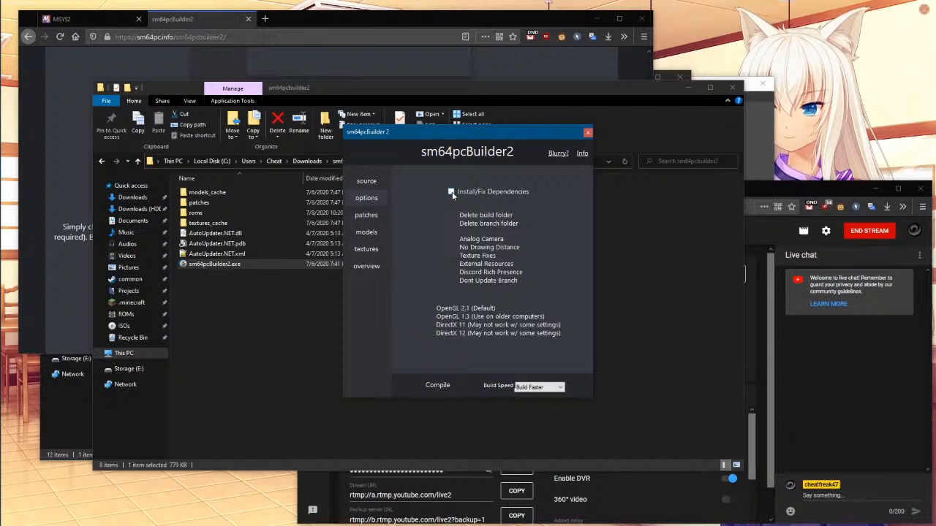
click(474, 218)
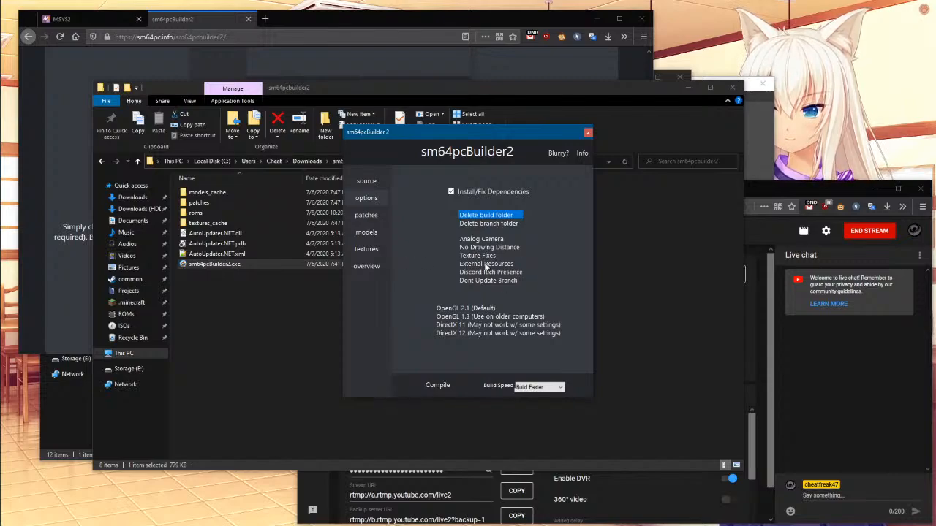
click(471, 308)
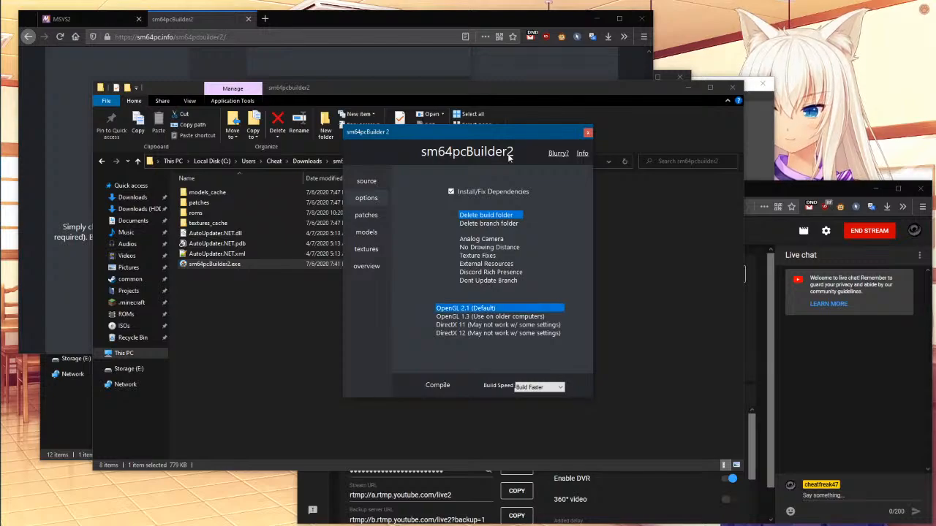
- Review the available patches, models and textures, and check the build overview
click(367, 216)
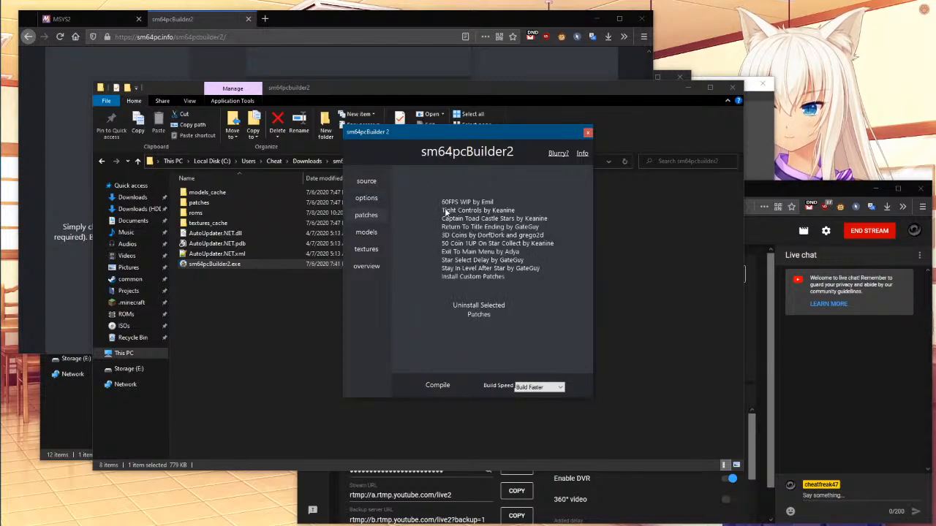
click(375, 234)
click(367, 250)
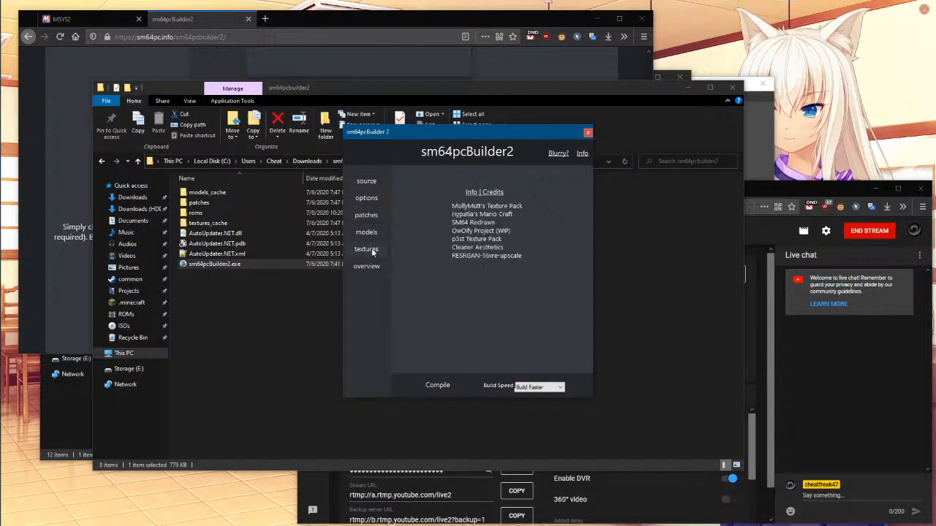
click(368, 267)
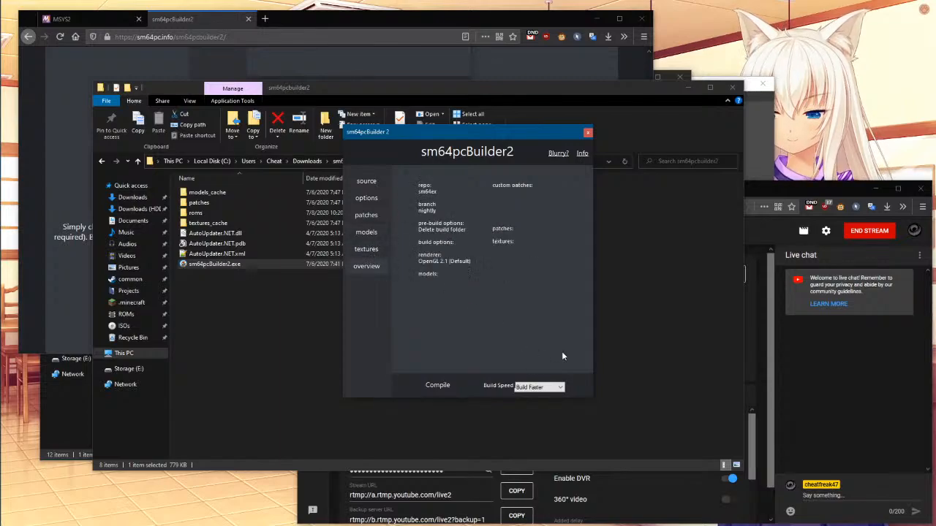
- Choose Build Faster as the build speed and start compiling the sm64ex nightly build
click(545, 387)
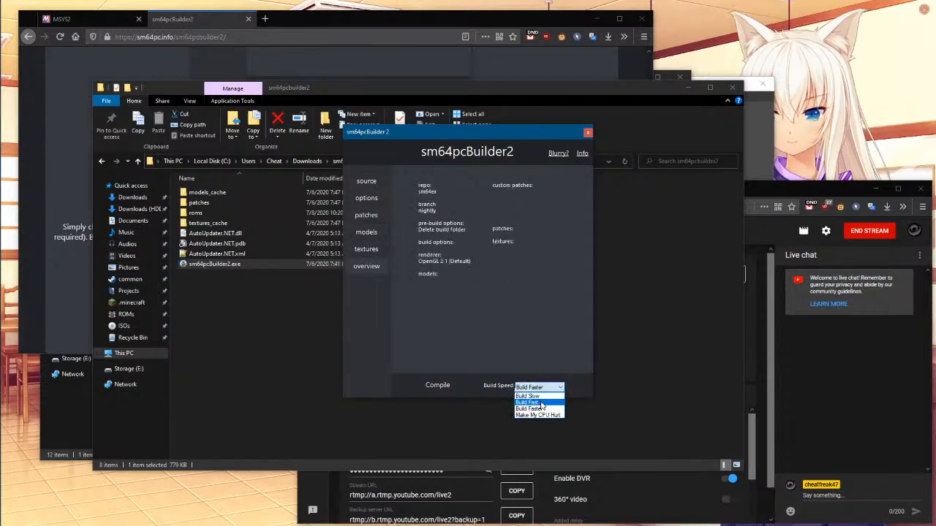
click(540, 409)
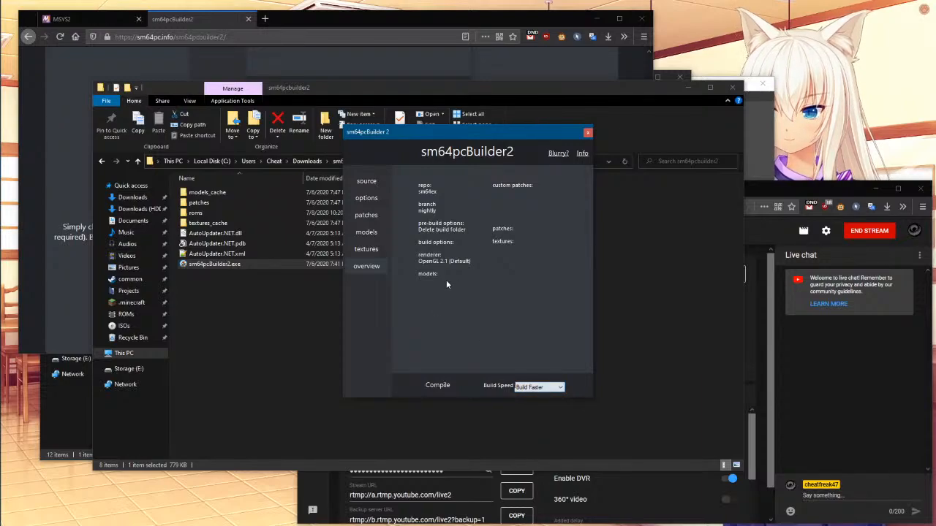
click(452, 384)
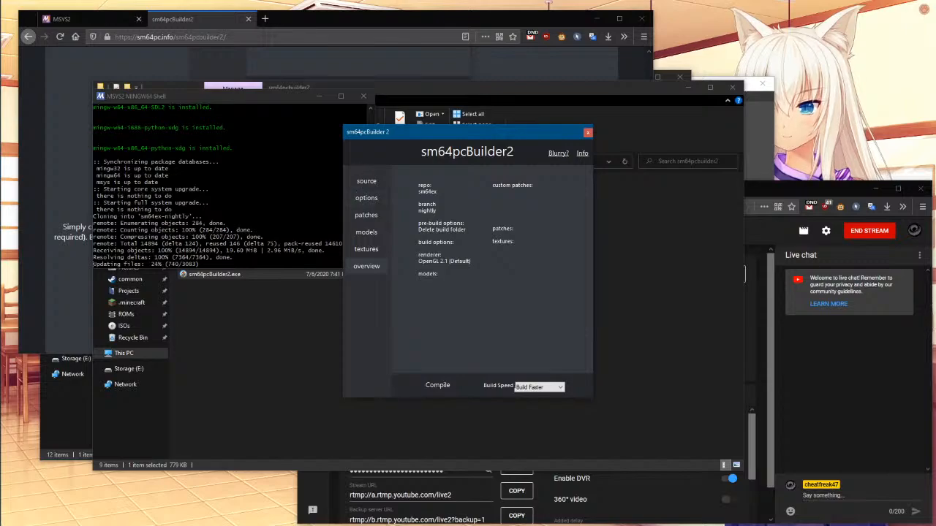
- Examine the source, options, patches, models, textures and overview pages of the builder while the build runs
click(367, 181)
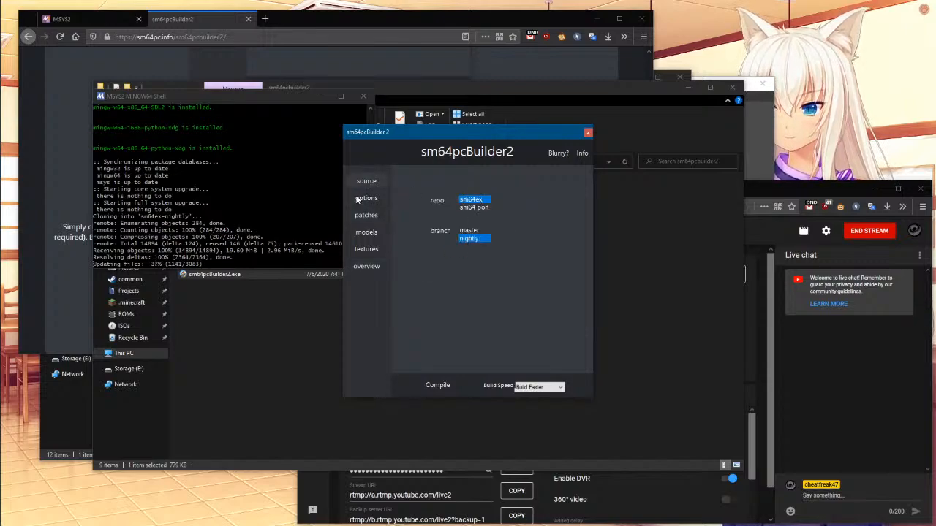
click(363, 198)
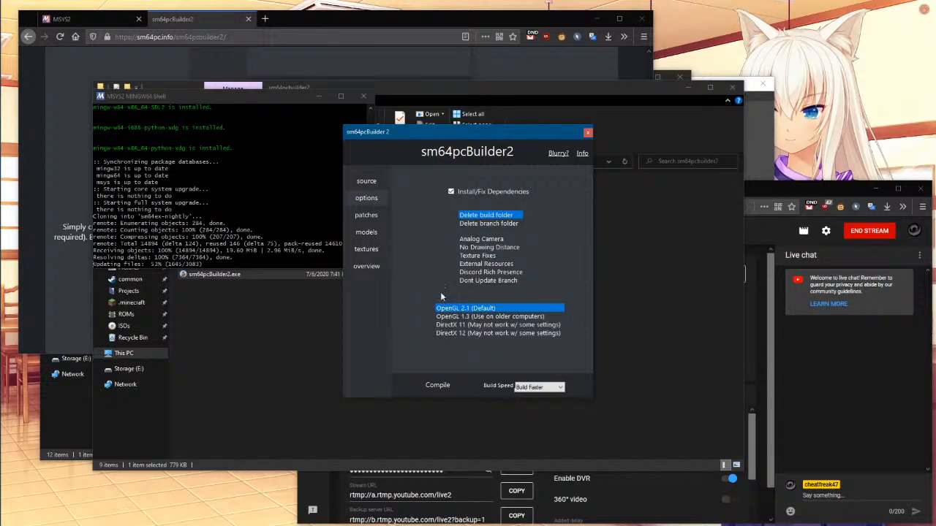
click(367, 216)
click(367, 234)
click(367, 250)
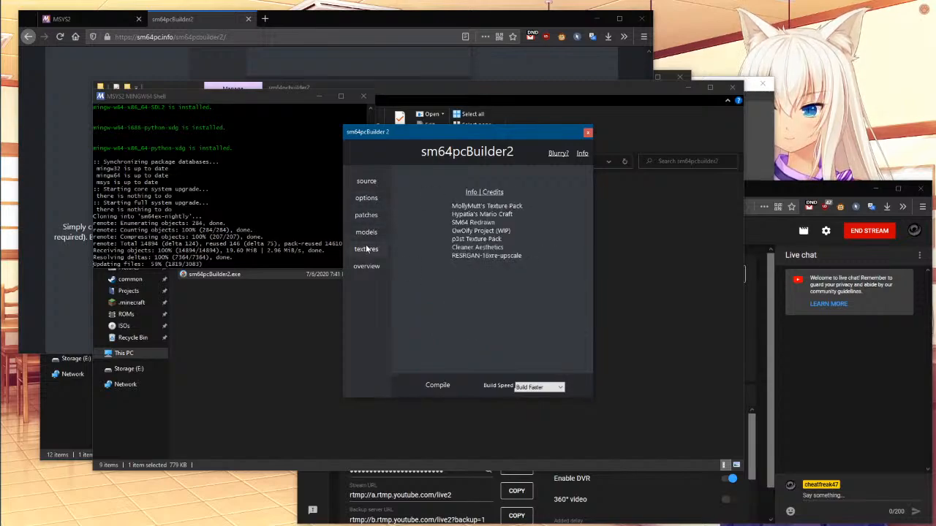
click(358, 268)
click(369, 232)
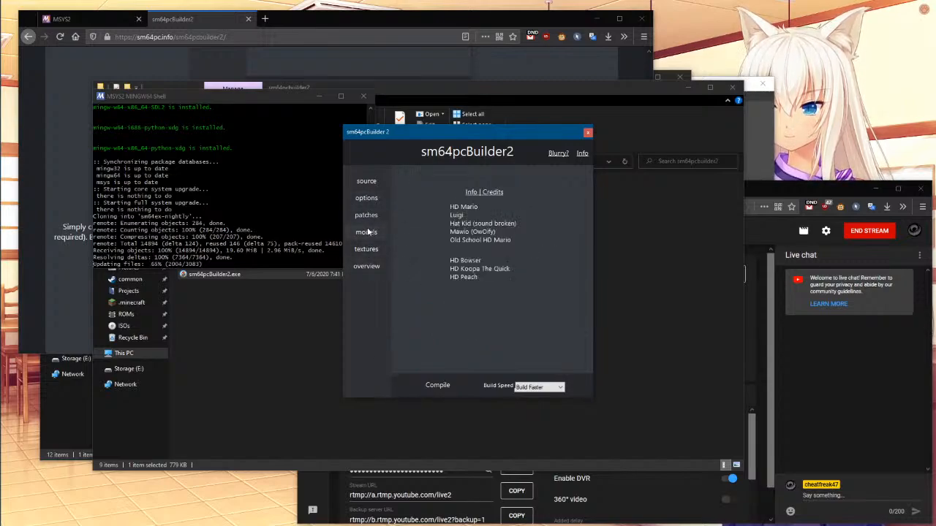
click(371, 214)
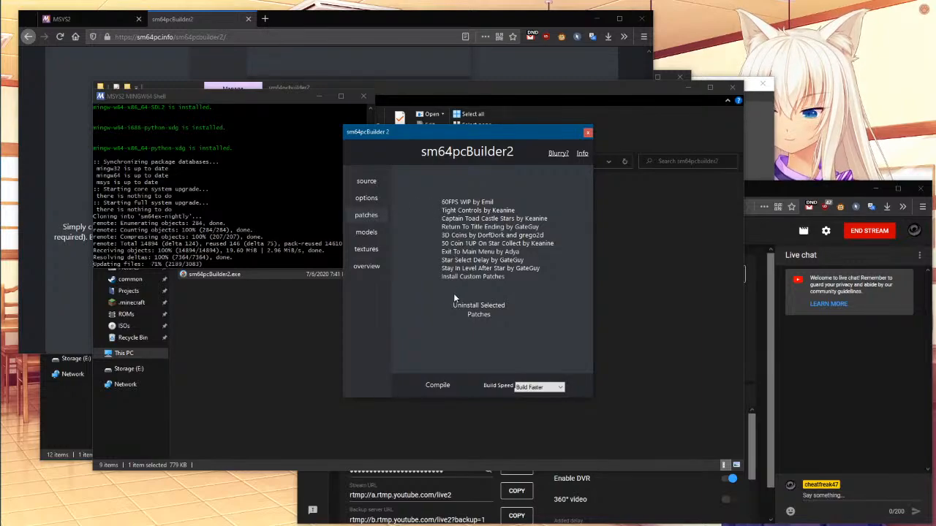
- Look through the builder's models, textures and overview pages while the source is being cloned
click(376, 234)
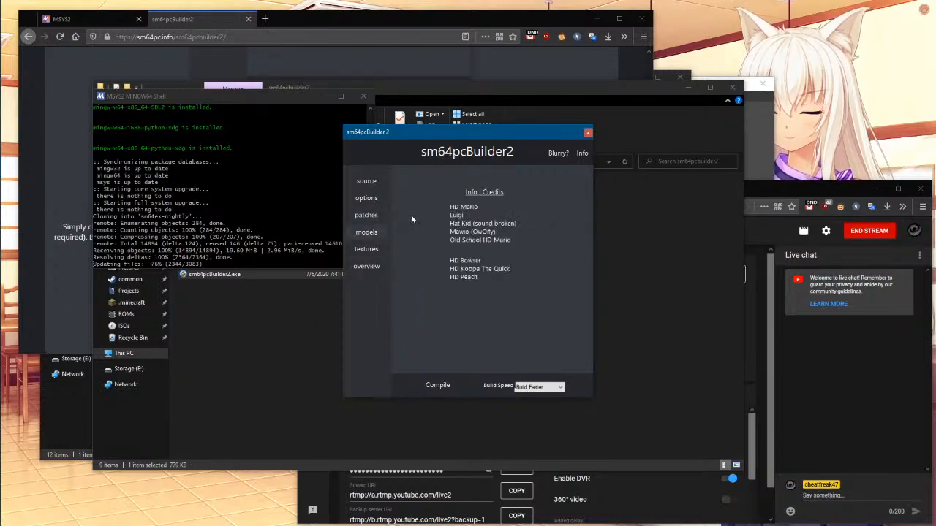
click(365, 251)
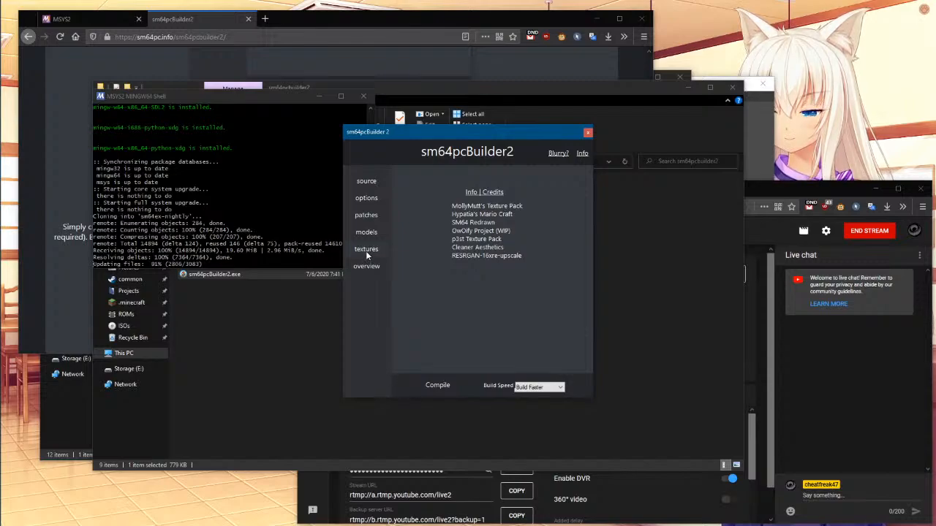
click(363, 267)
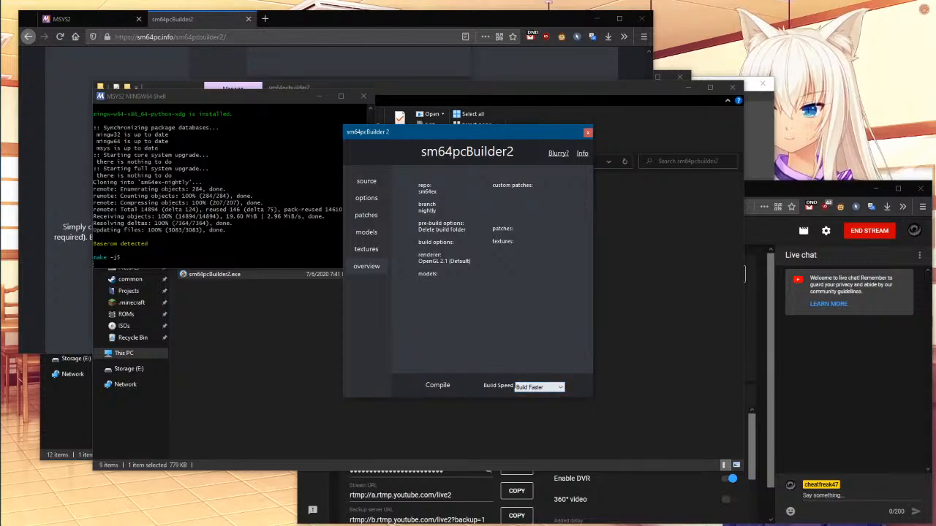
- Check the base ROM file in the roms folder and return to the sm64pcbuilder2 folder
click(200, 296)
double_click(206, 213)
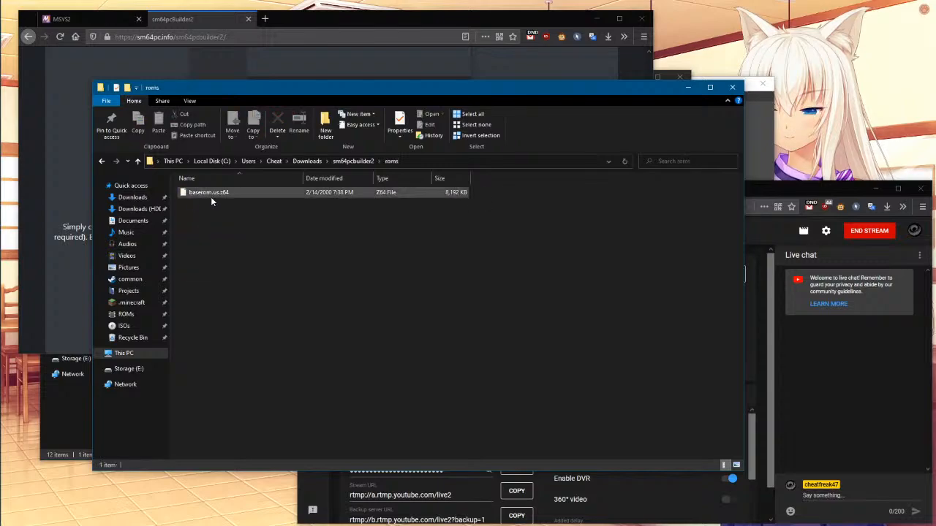
click(353, 161)
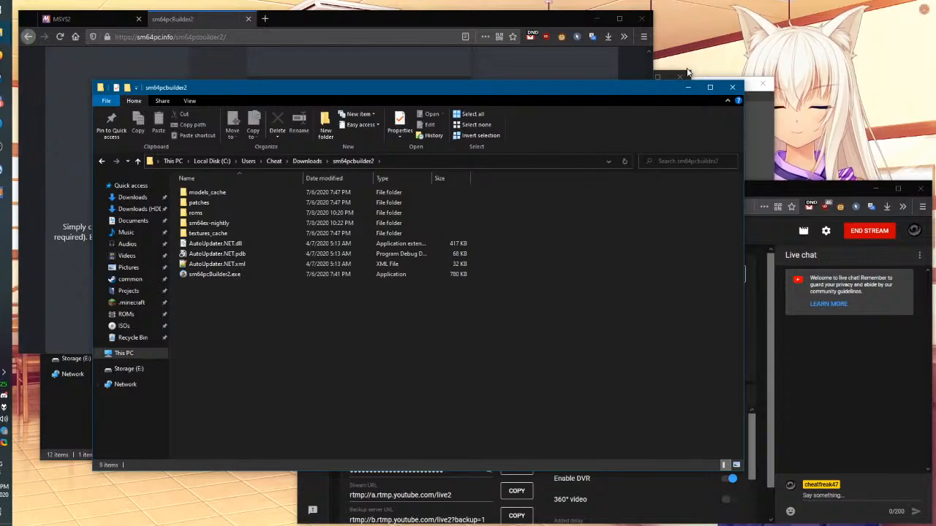
- Switch to OBS to check the stream status and minimize its window
click(756, 119)
drag(684, 86, 617, 90)
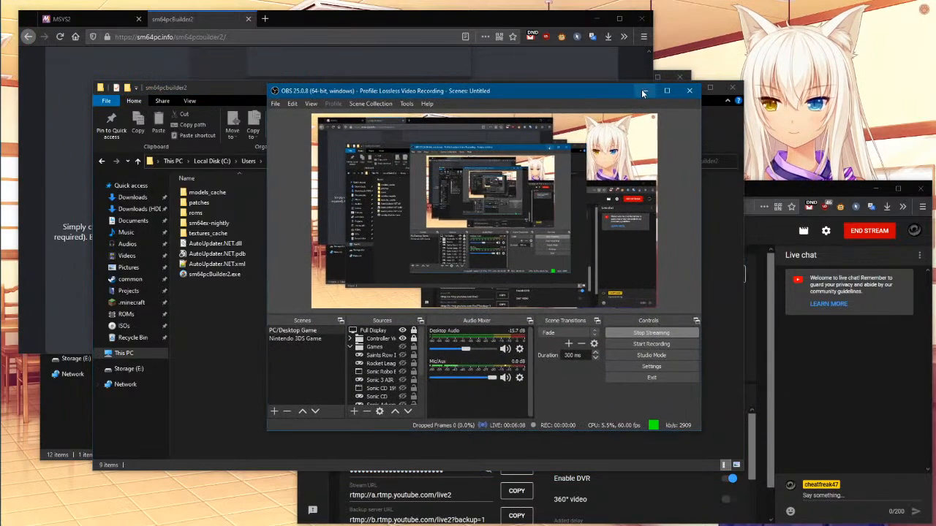
click(643, 90)
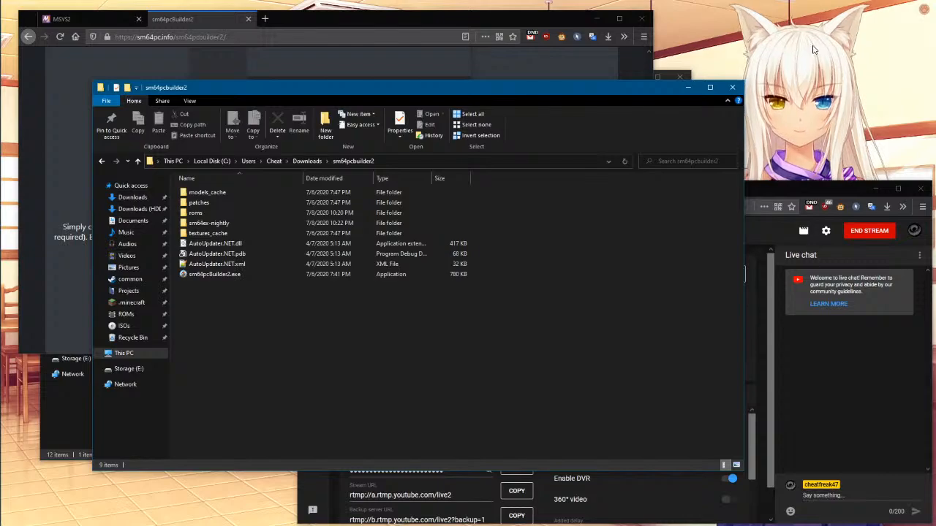
click(827, 112)
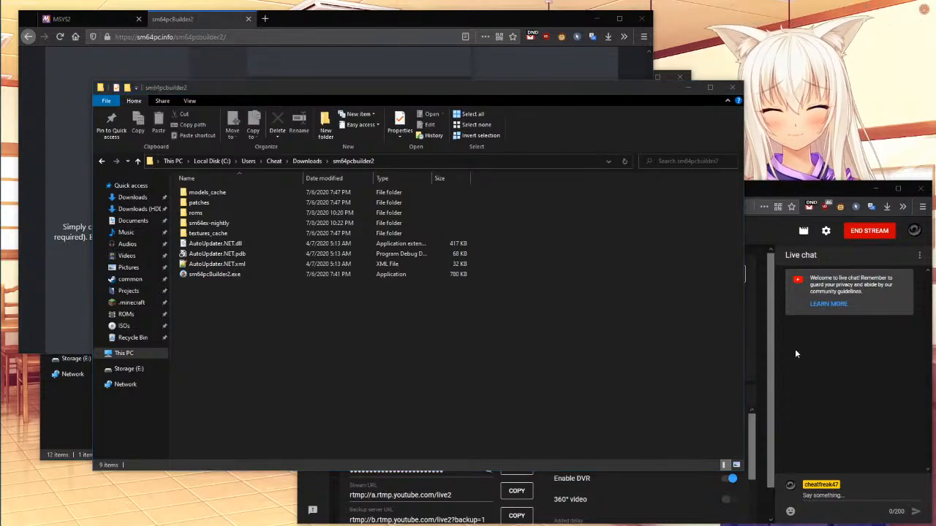
- Switch to the MSYS2 MINGW64 shell to check the build progress
click(370, 369)
mouse_move(2, 340)
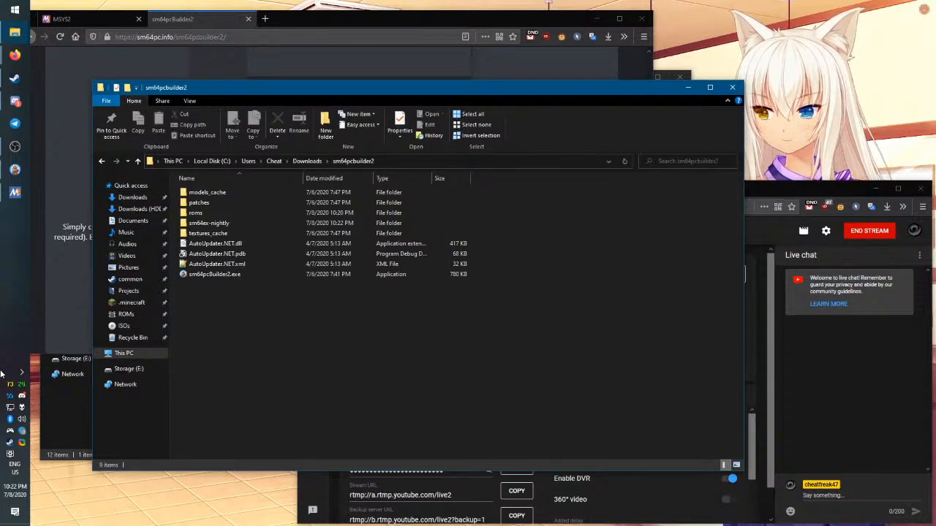
mouse_move(8, 387)
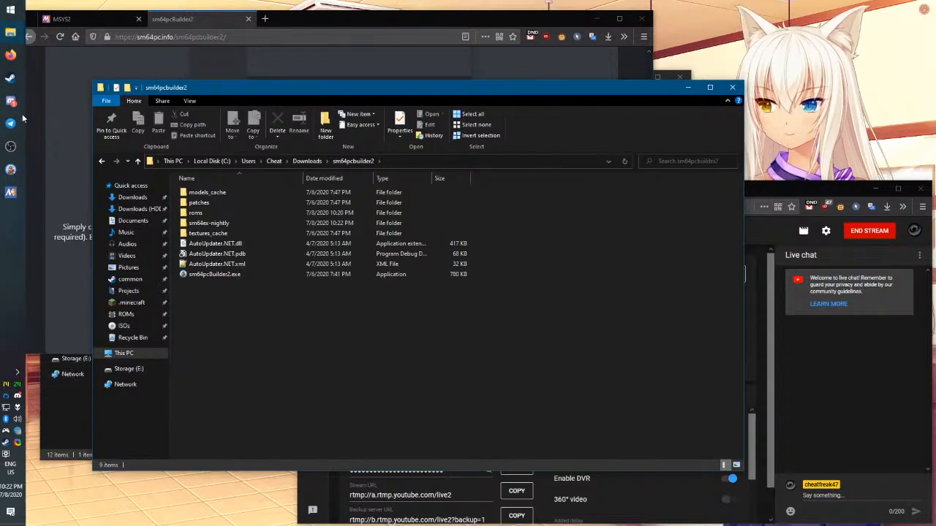
click(13, 195)
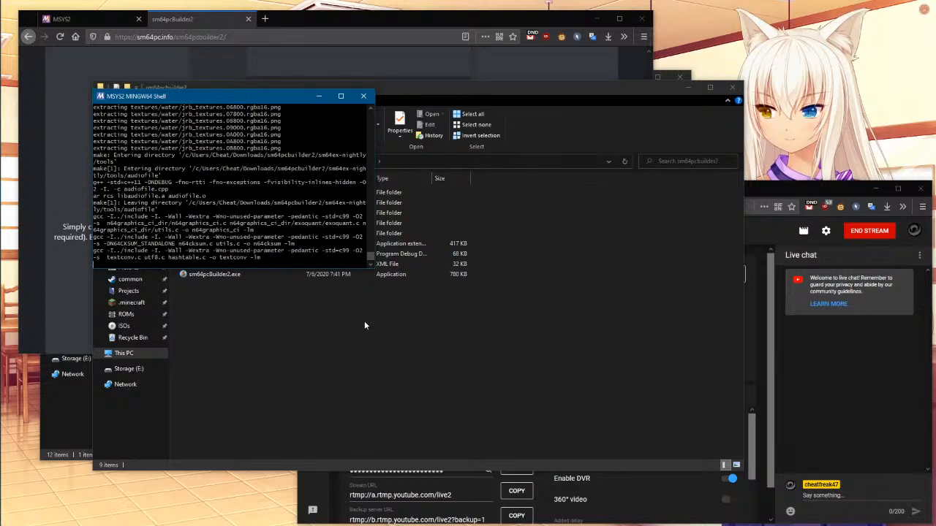
- Switch to Discord, download Old_School_HD_SGI_Base_Models_V1.2_Refresh_11.zip from the Render96 server's download channel, and show the file in its folder
click(6, 106)
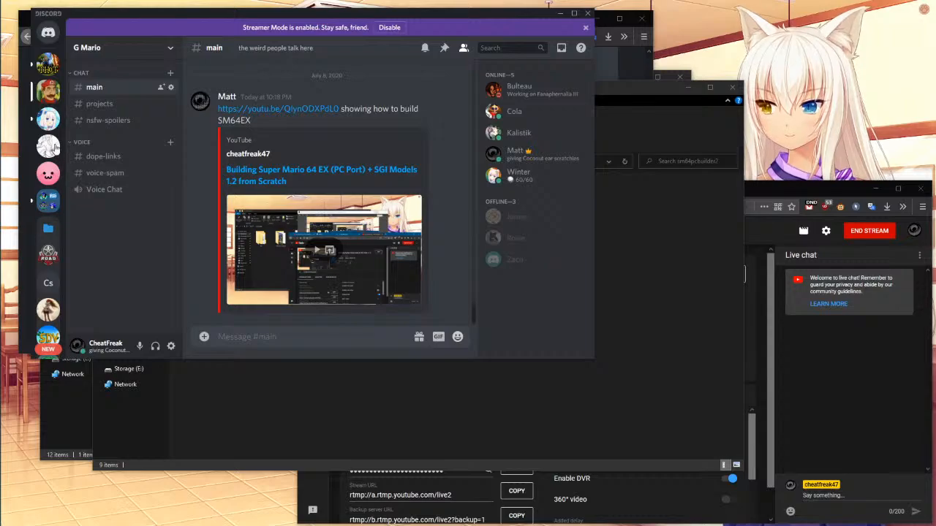
scroll(55, 252, down, 1)
scroll(55, 253, down, 5)
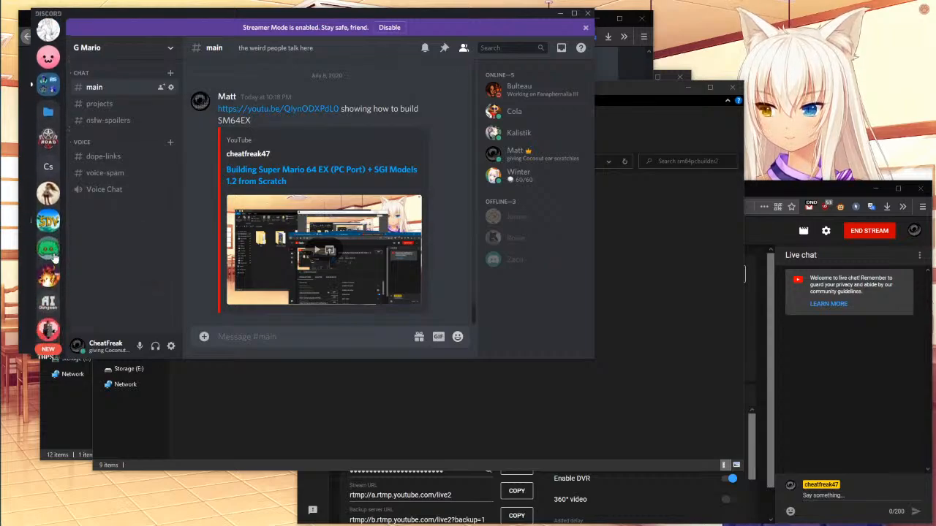
click(51, 207)
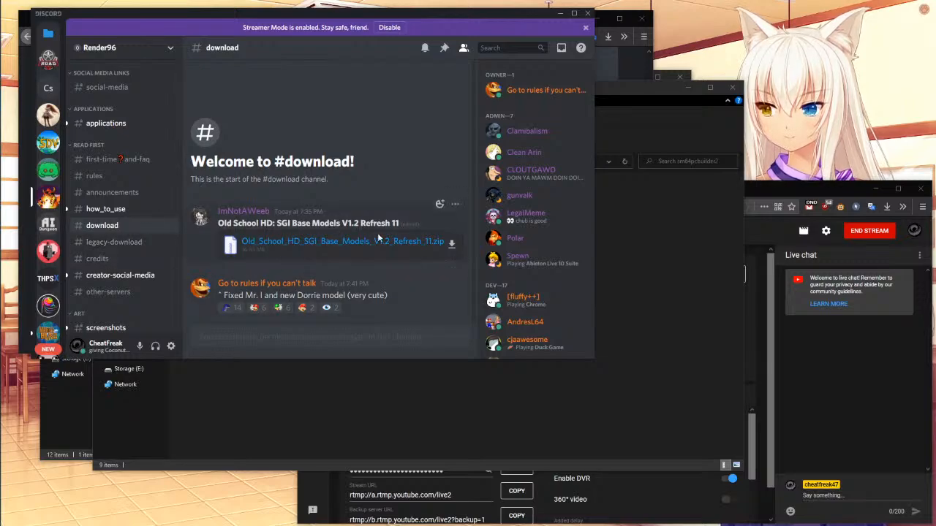
click(451, 244)
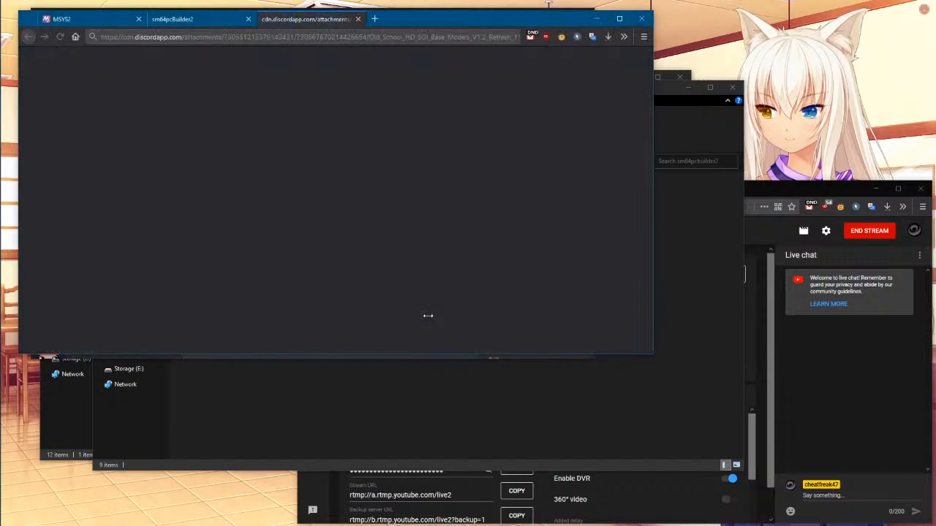
click(607, 36)
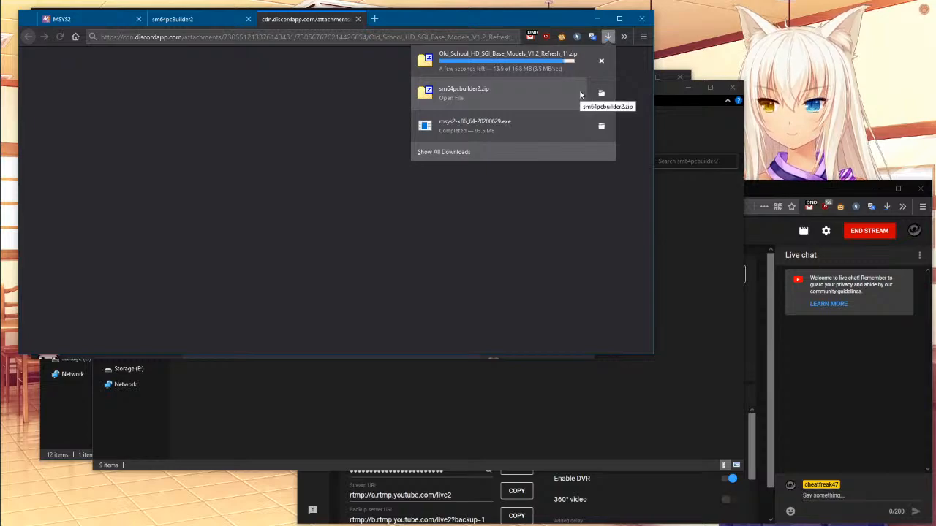
click(601, 61)
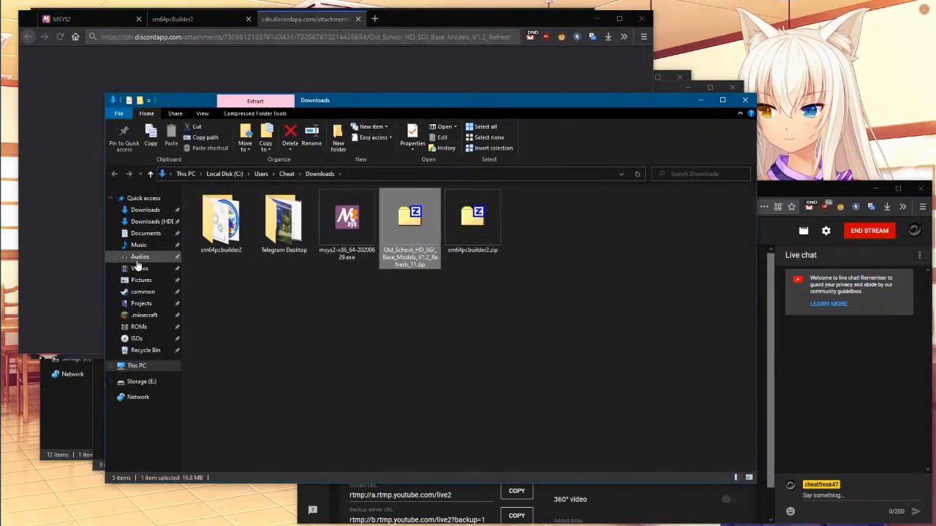
- Check the live stream dashboard in YouTube Studio and bring the MSYS2 MINGW64 shell back to the front
mouse_move(1, 302)
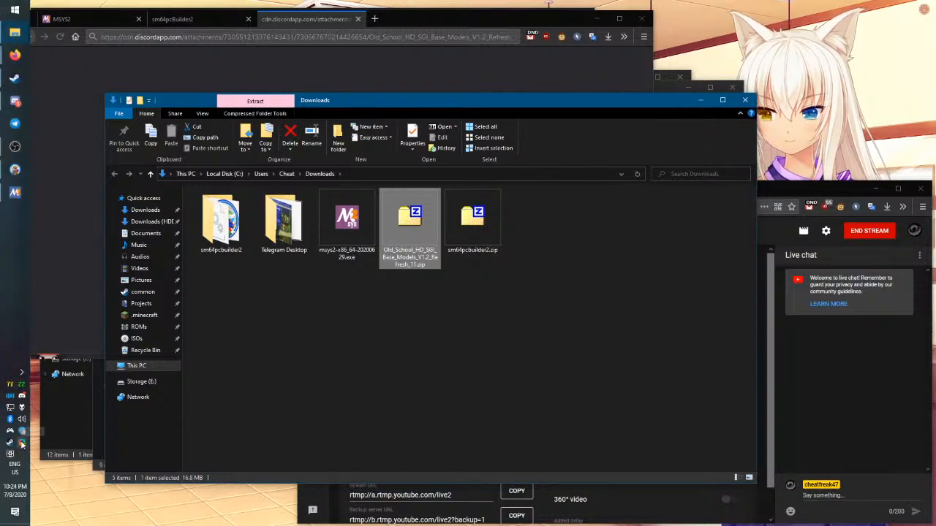
click(816, 421)
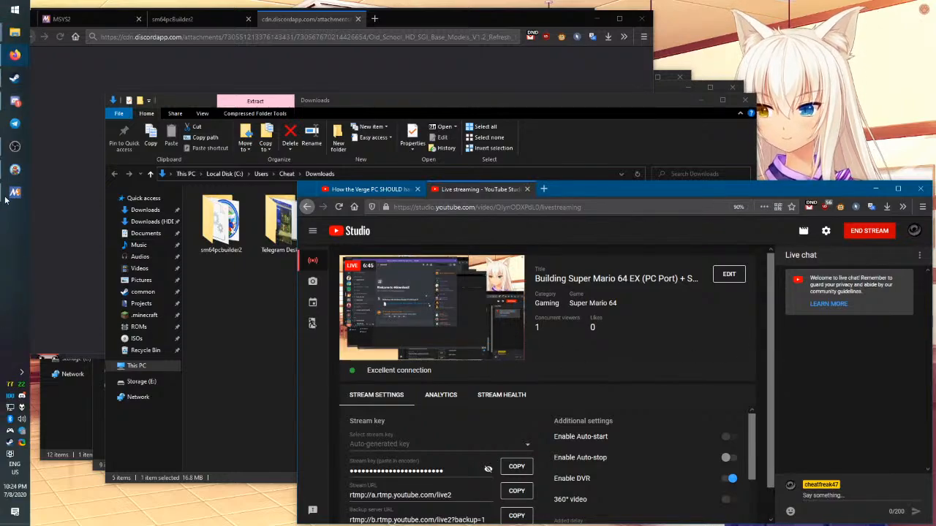
click(15, 192)
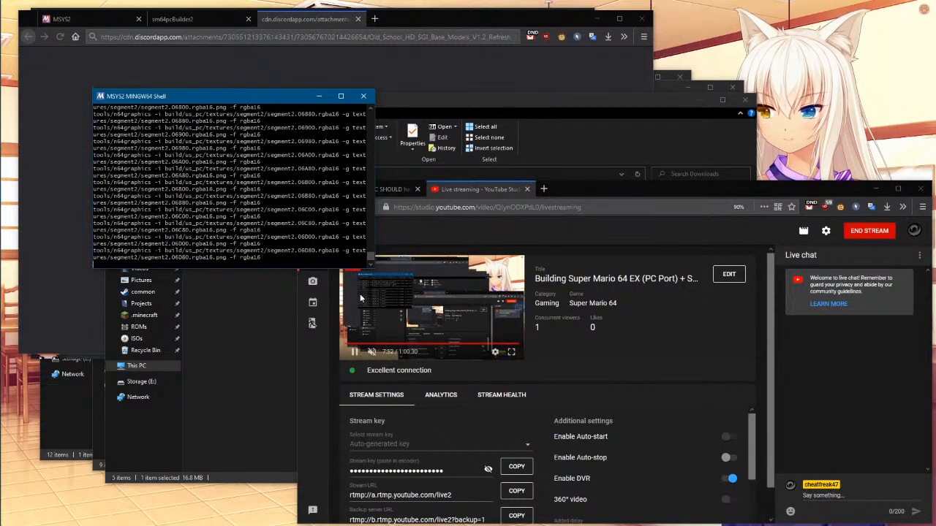
- Switch to Steam, view the Super Mario 64 library entry and its screenshots, and minimize the Steam window
mouse_move(2, 116)
click(14, 78)
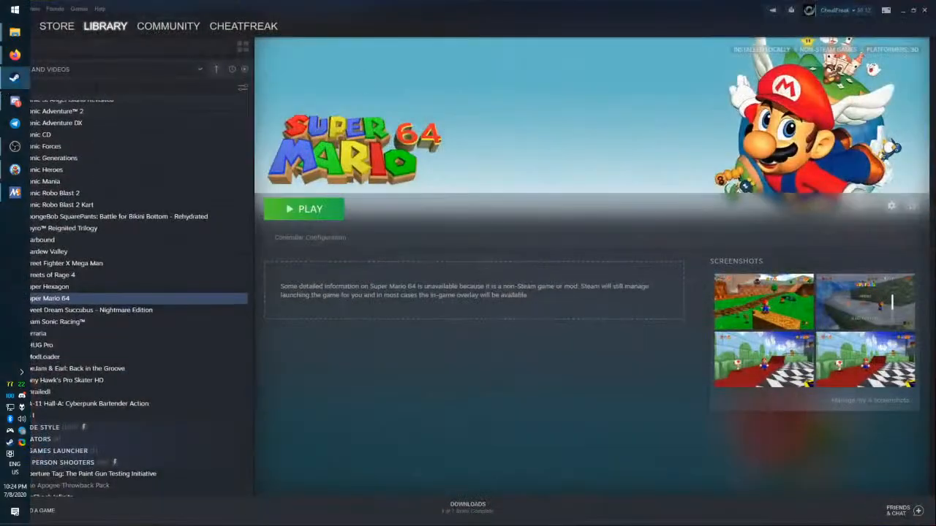
drag(516, 13, 510, 53)
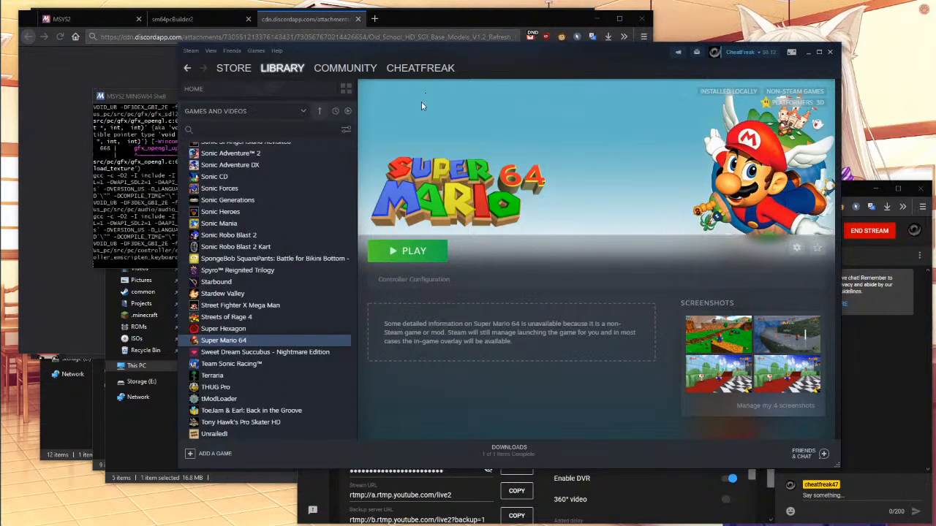
scroll(264, 184, up, 10)
scroll(264, 184, up, 15)
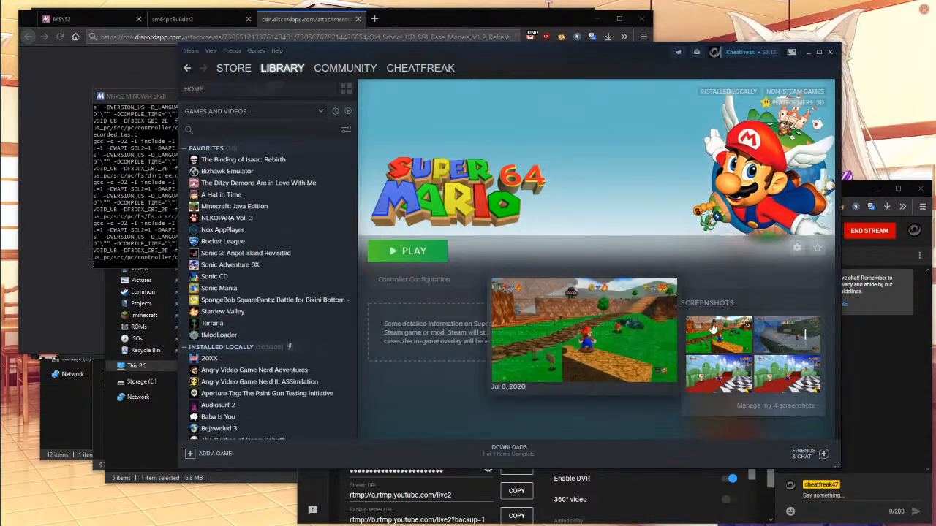
mouse_move(717, 339)
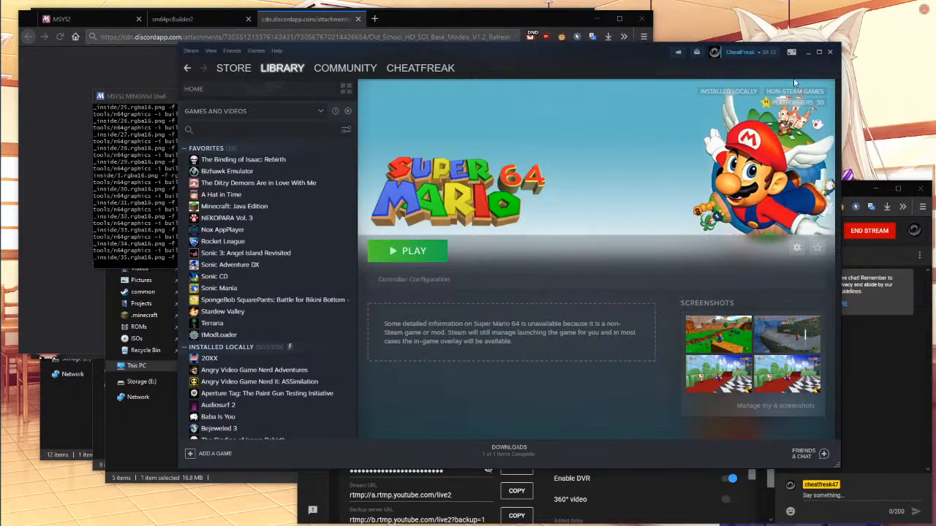
click(808, 53)
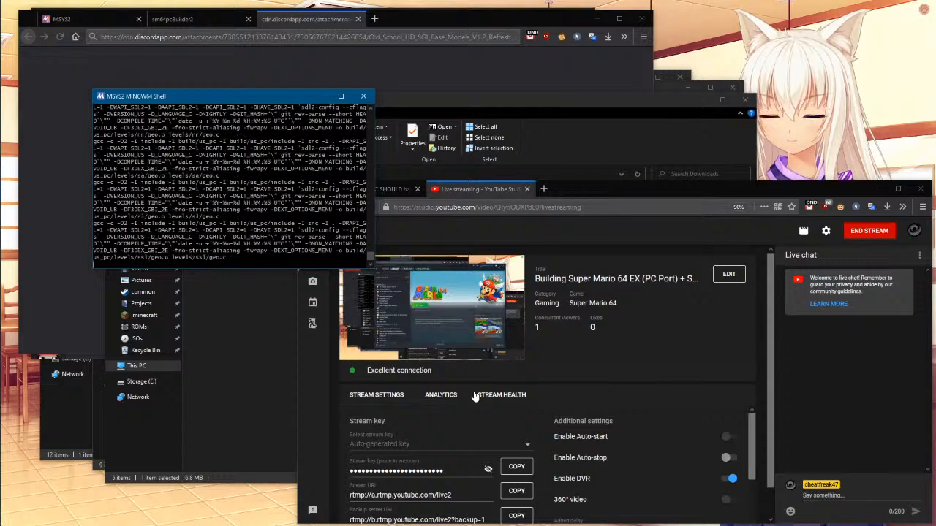
- Return to sm64pcBuilder2 and examine its models, textures, patches and options pages while the build continues
click(20, 189)
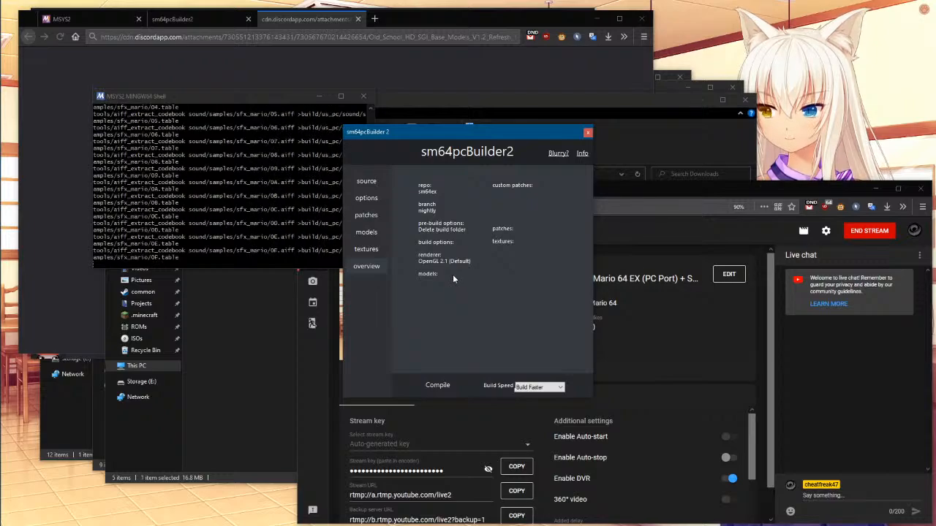
mouse_move(5, 46)
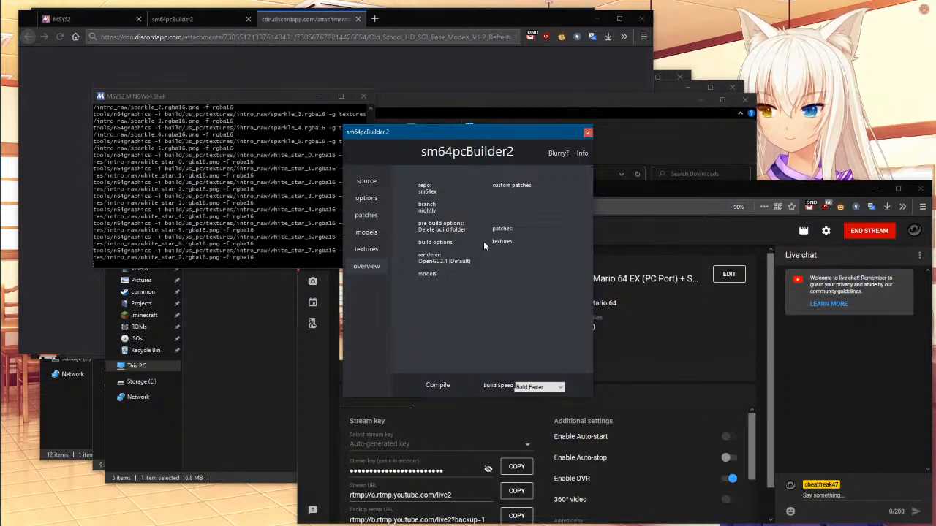
click(358, 232)
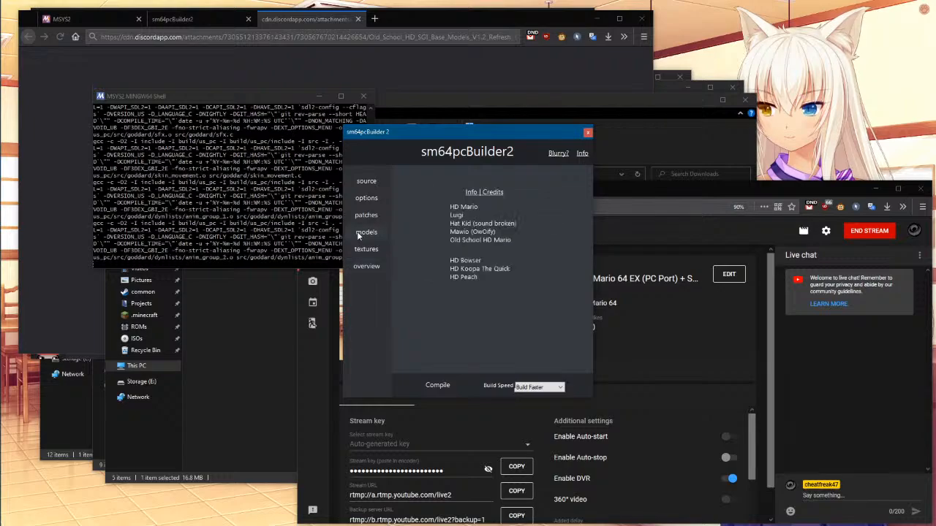
click(363, 253)
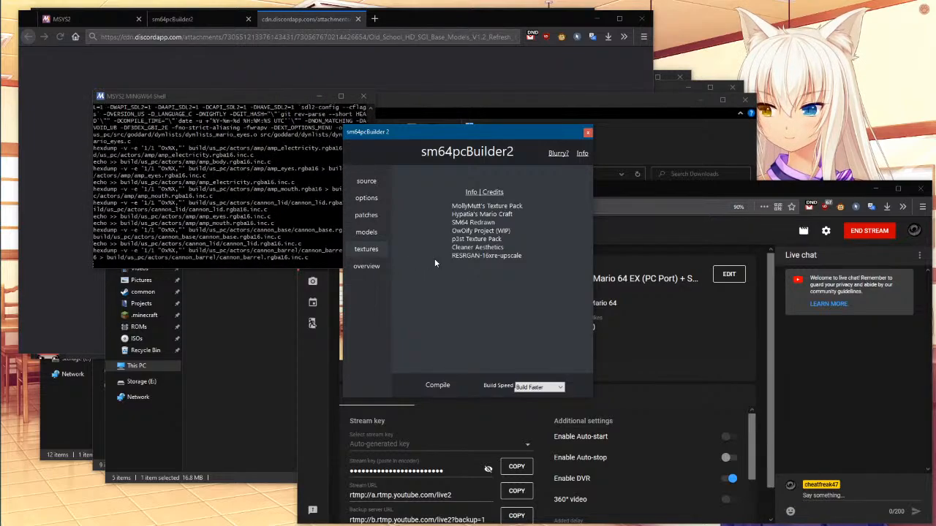
click(368, 232)
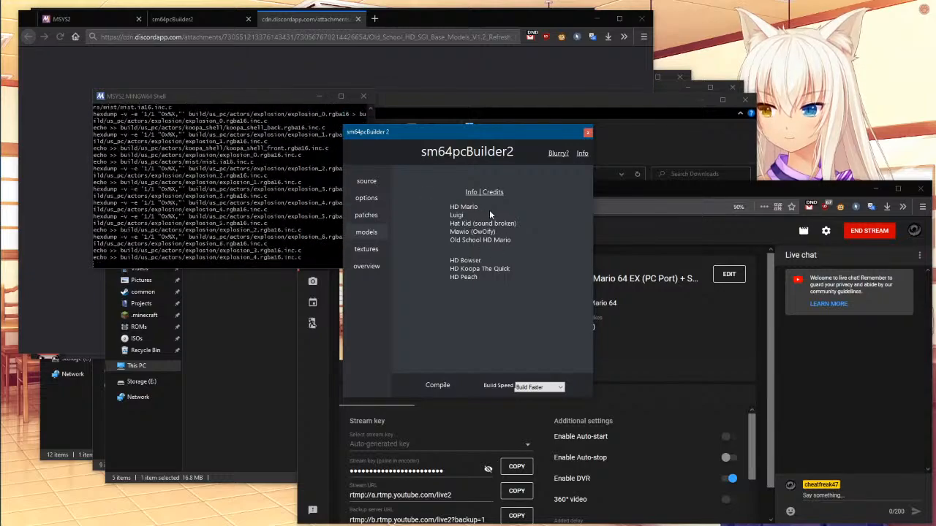
click(366, 217)
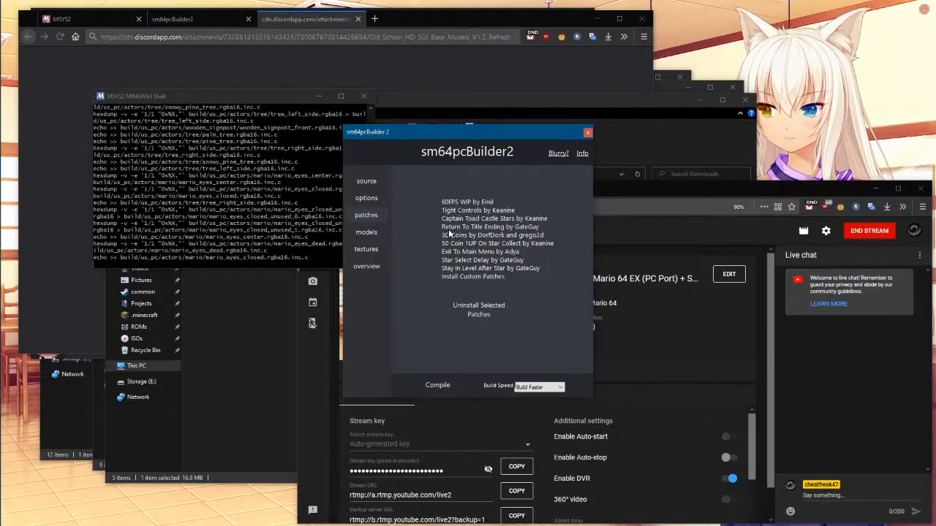
click(366, 198)
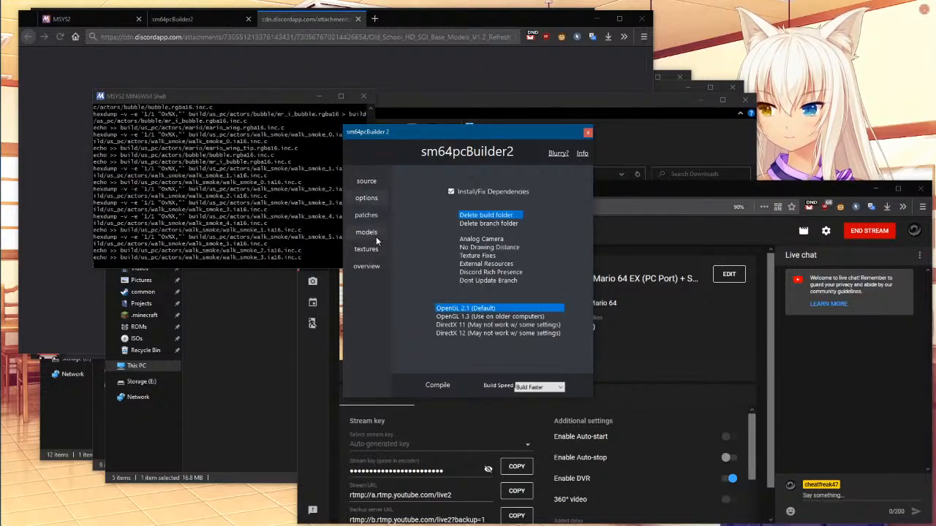
click(370, 216)
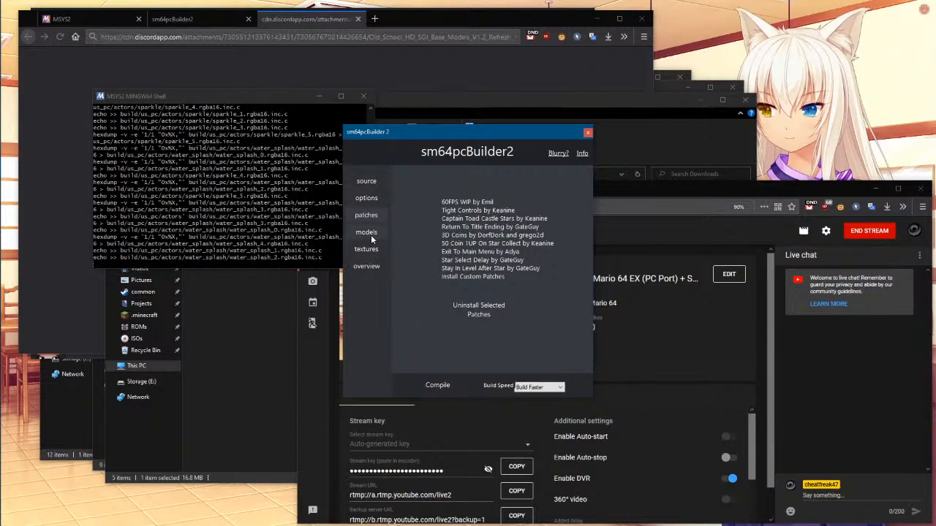
click(371, 239)
click(366, 248)
click(371, 219)
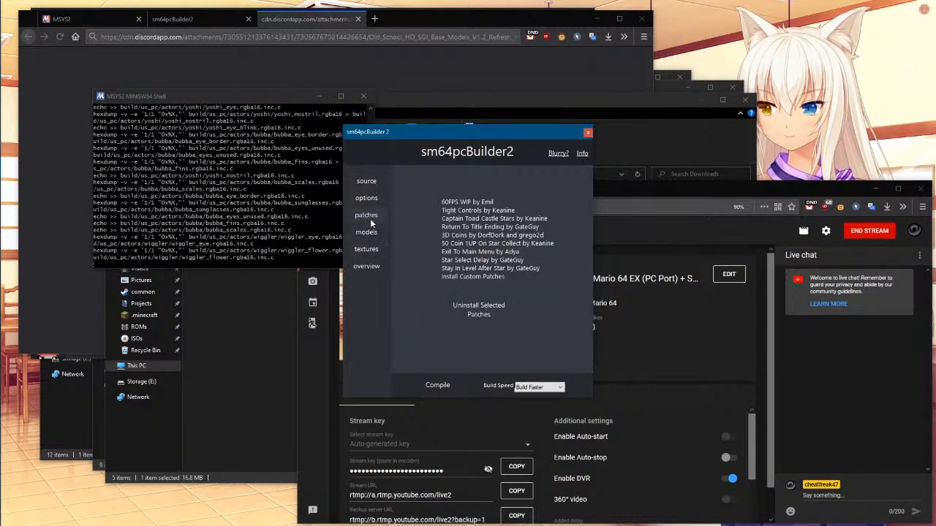
click(370, 201)
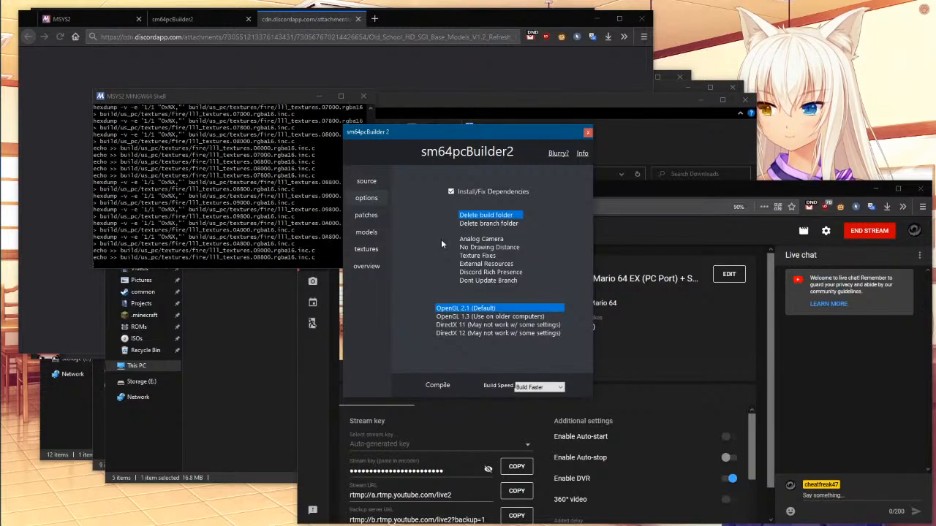
- Check the Render96 download channel in Discord, the Downloads folder and the MSYS2 MINGW64 shell while the build runs
mouse_move(6, 128)
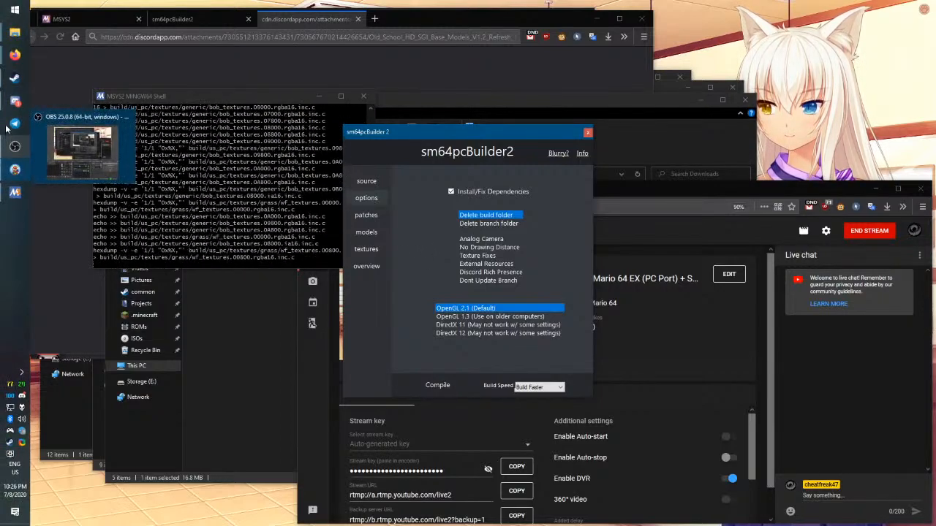
click(11, 103)
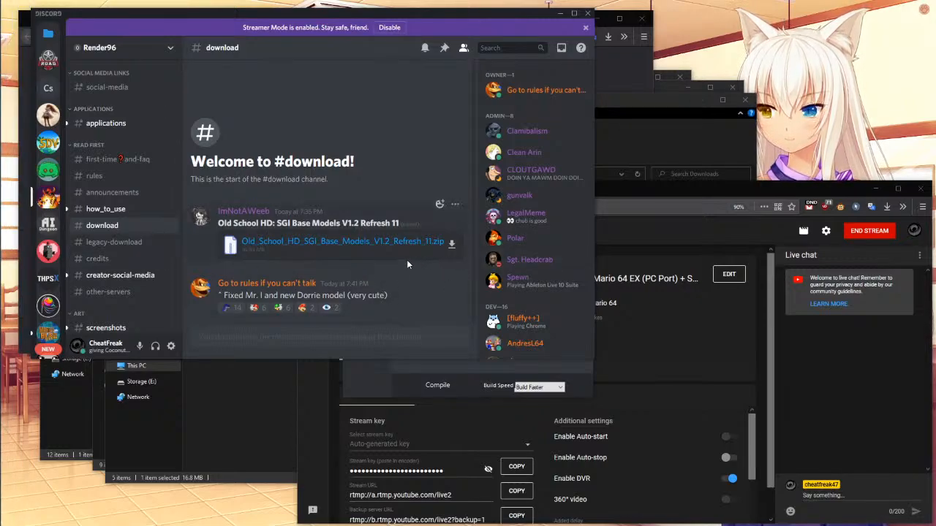
click(233, 446)
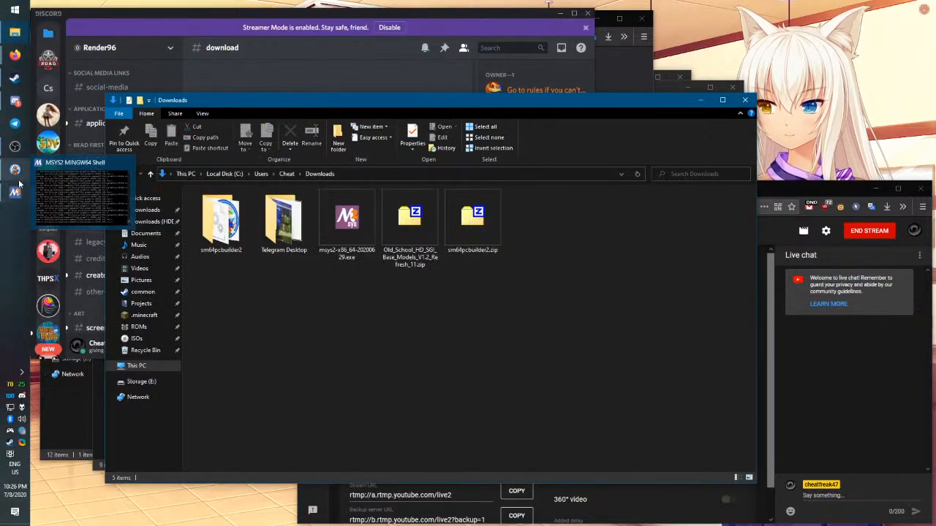
click(25, 189)
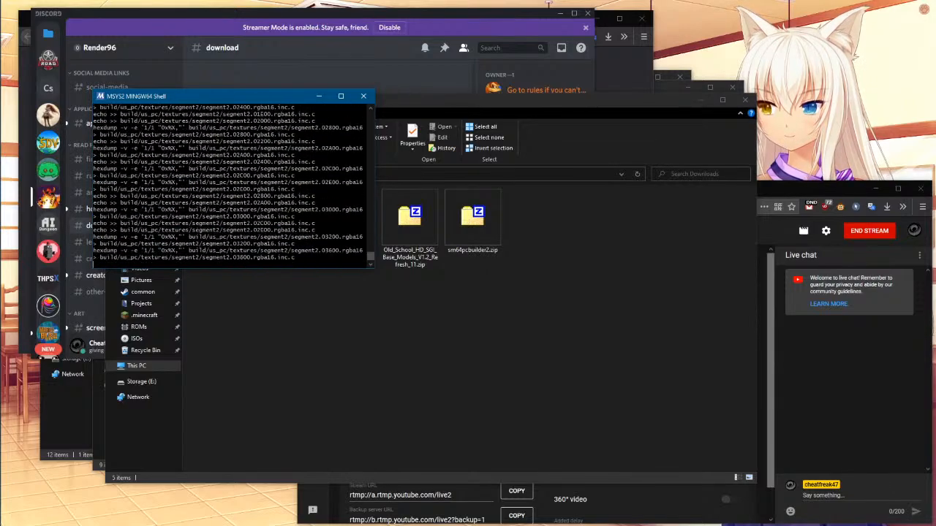
- Switch to the browser, view the MSYS2 home page and minimize the browser window
click(627, 64)
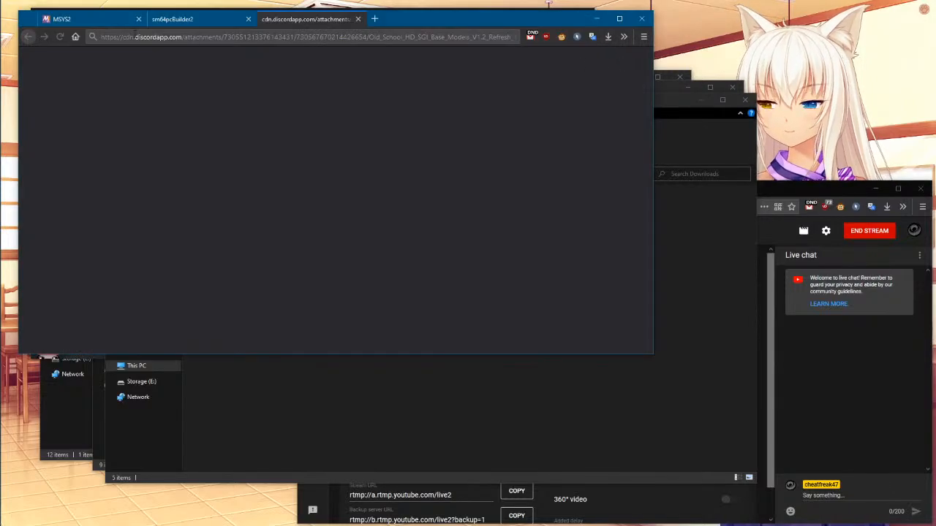
click(86, 20)
scroll(310, 241, up, 3)
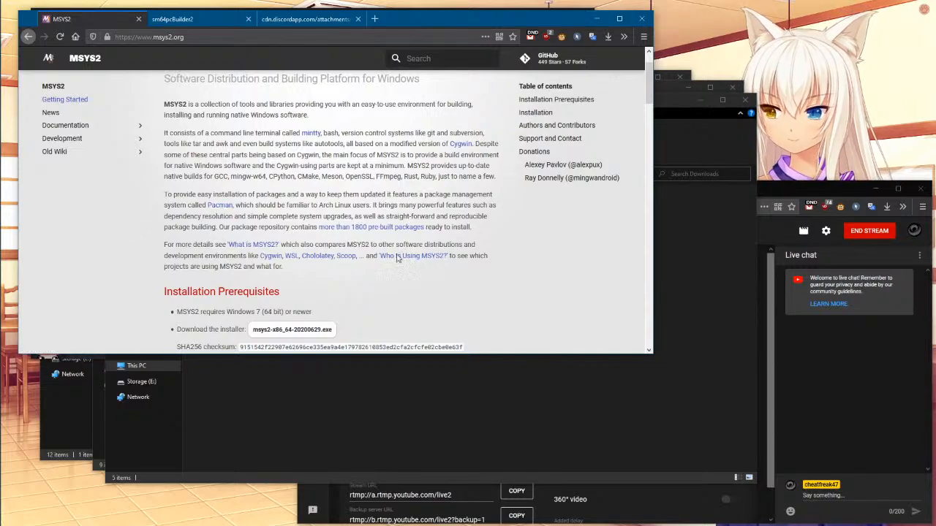
click(597, 19)
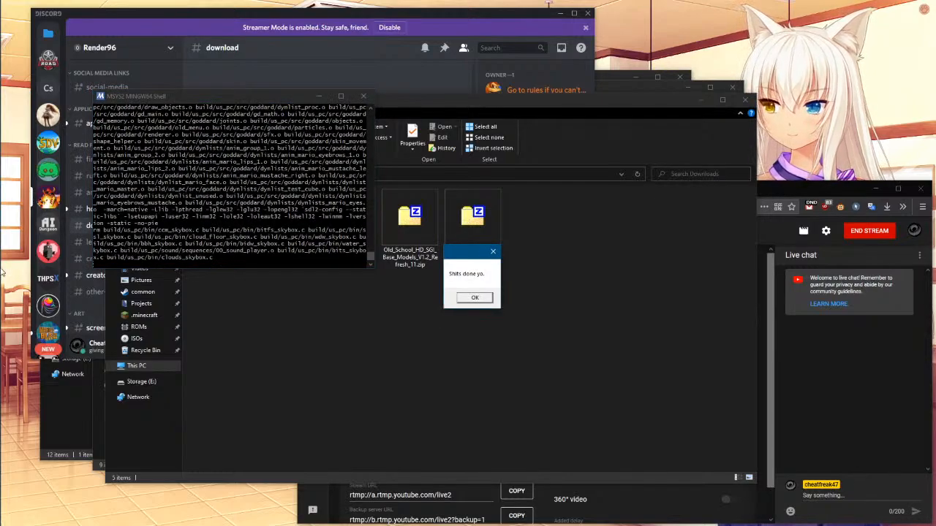
- Dismiss the build completion message and navigate from sm64pcbuilder2 through sm64ex-nightly and build to the us_pc folder
click(480, 297)
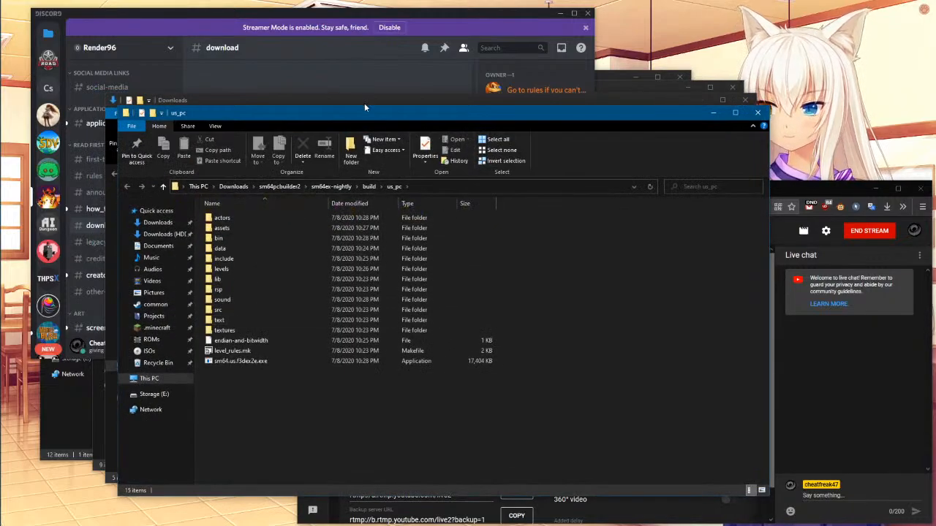
drag(362, 110, 373, 107)
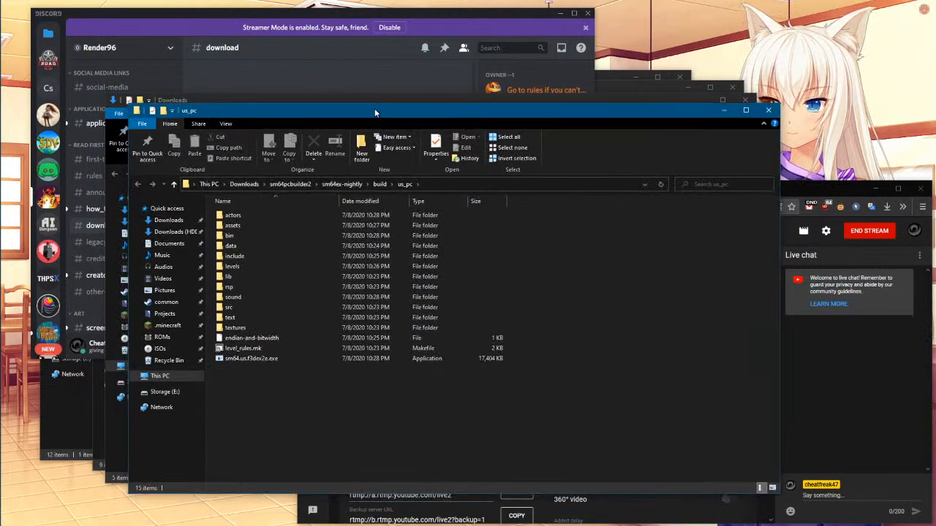
click(301, 186)
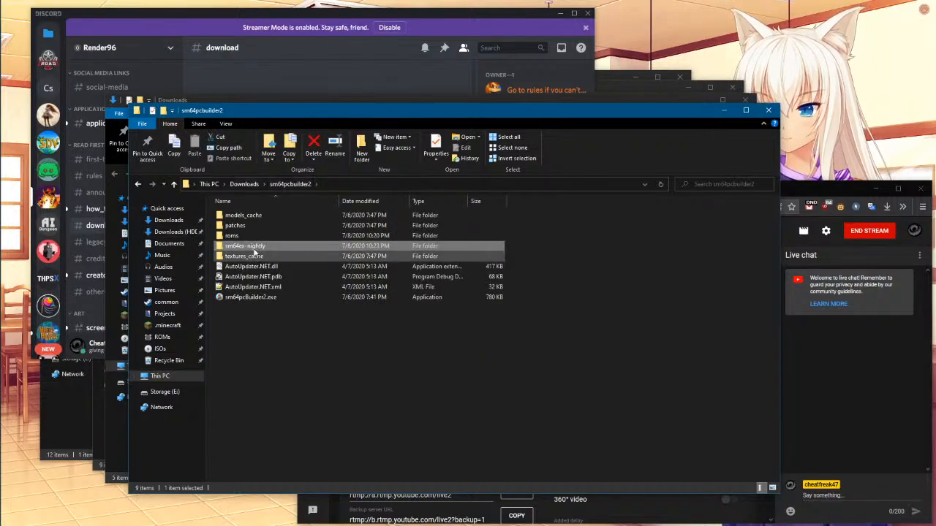
double_click(253, 248)
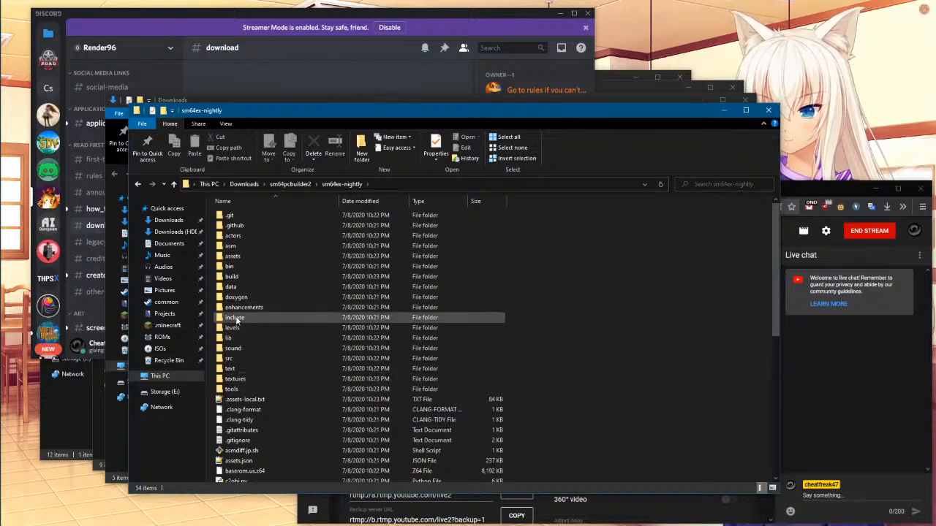
double_click(243, 278)
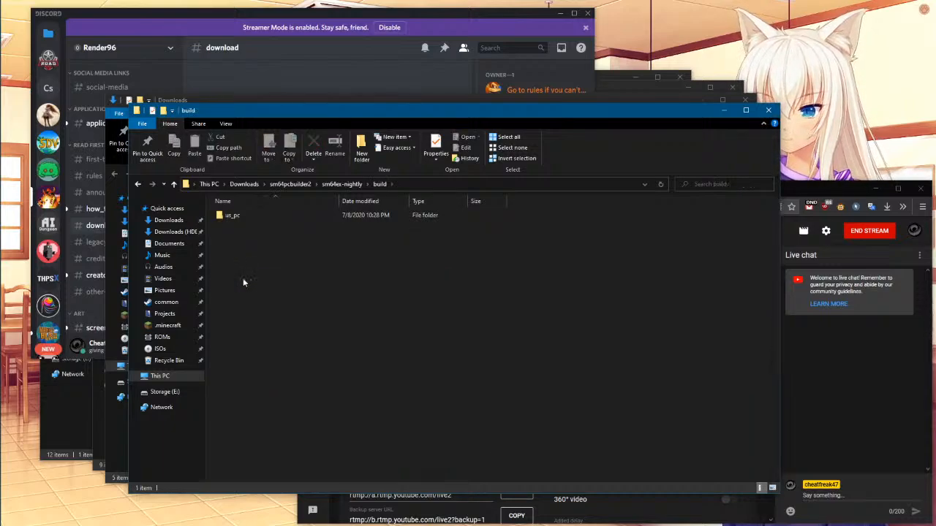
double_click(234, 218)
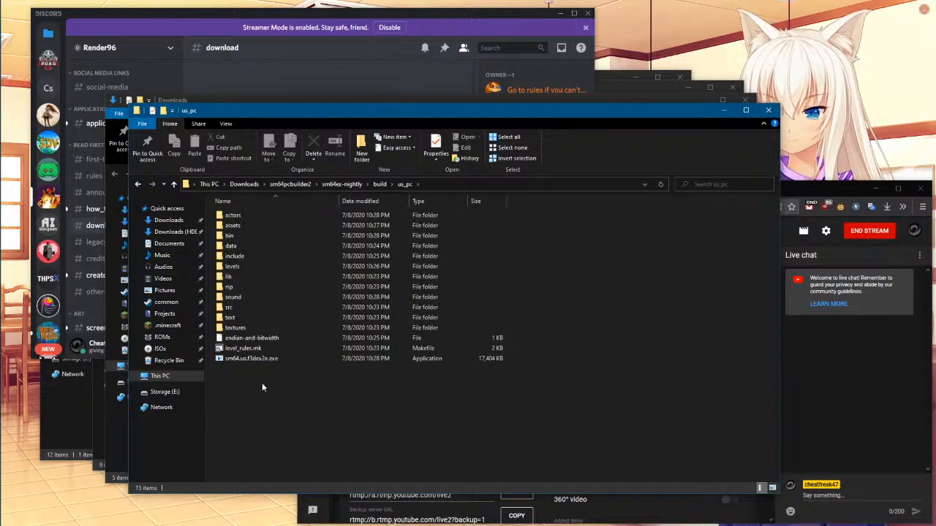
- Check the live stream dashboard in YouTube Studio and return to the us_pc folder
click(315, 503)
click(256, 380)
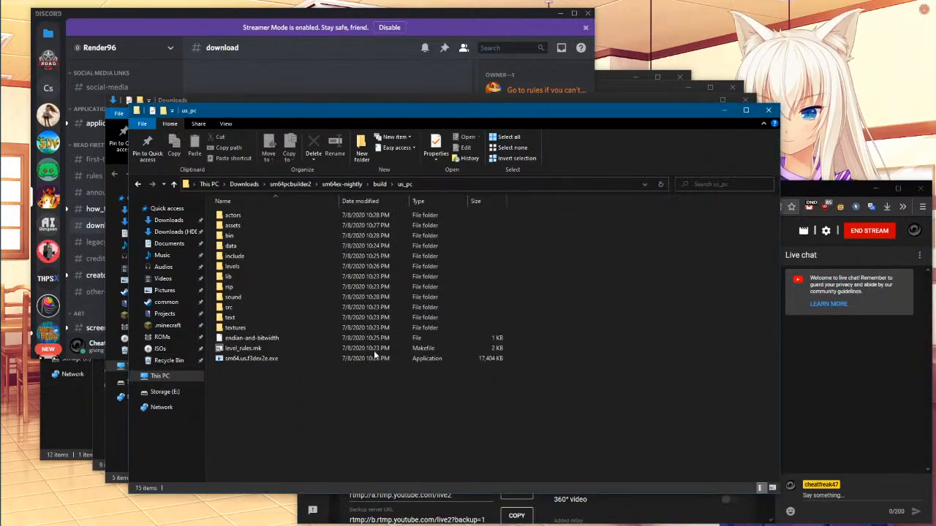
drag(458, 429, 315, 212)
click(632, 346)
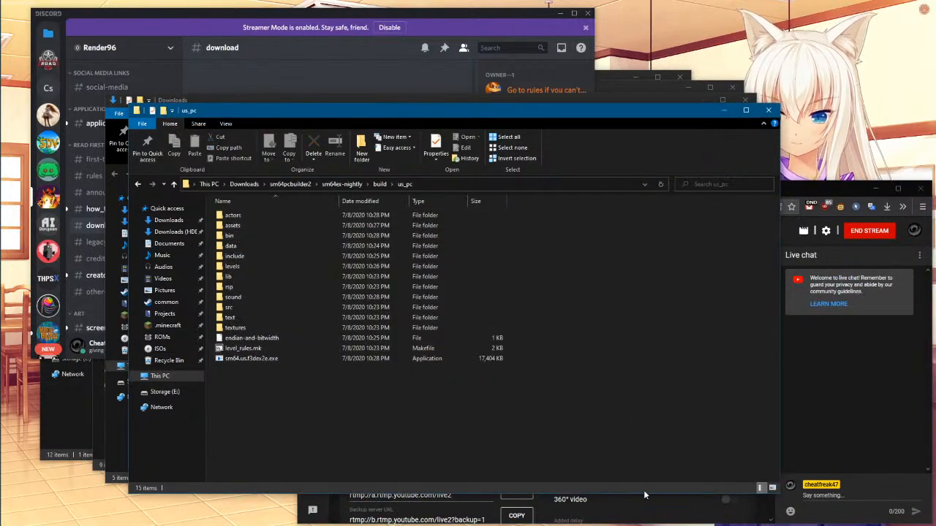
click(825, 187)
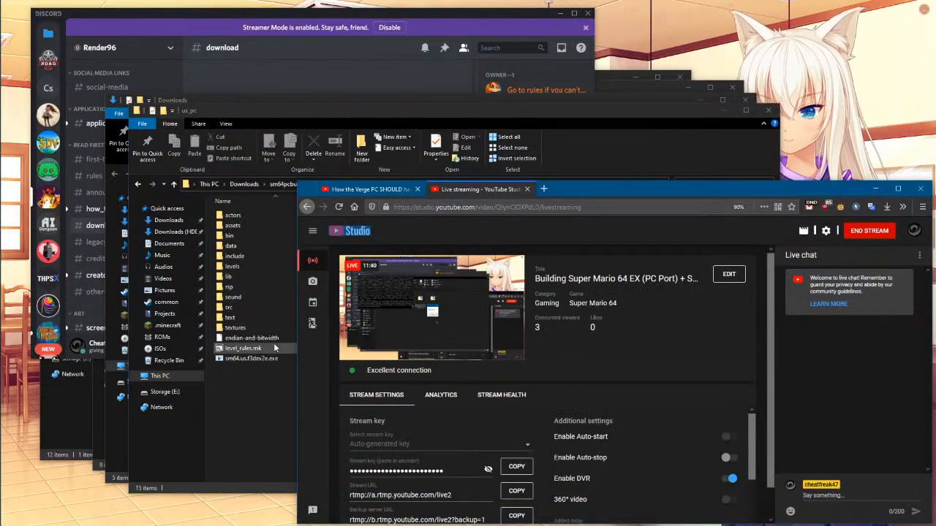
click(251, 406)
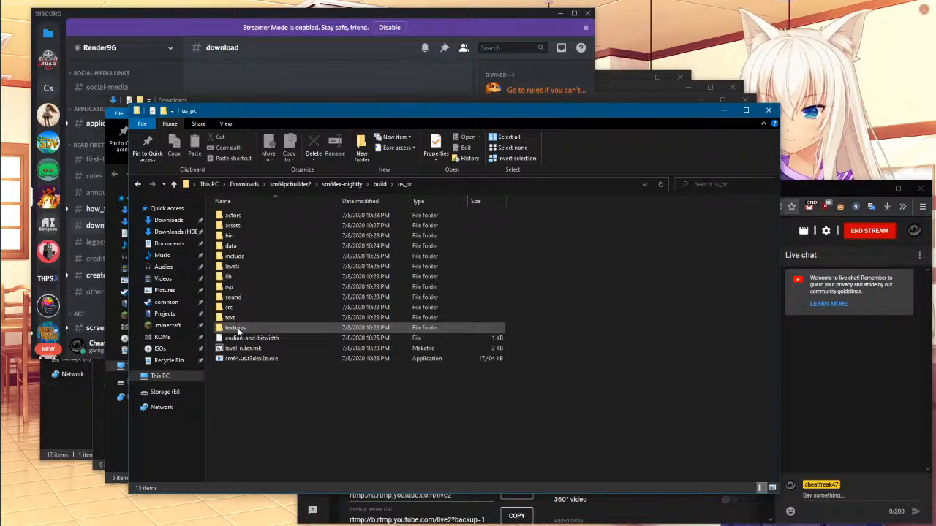
drag(273, 407, 211, 209)
click(264, 391)
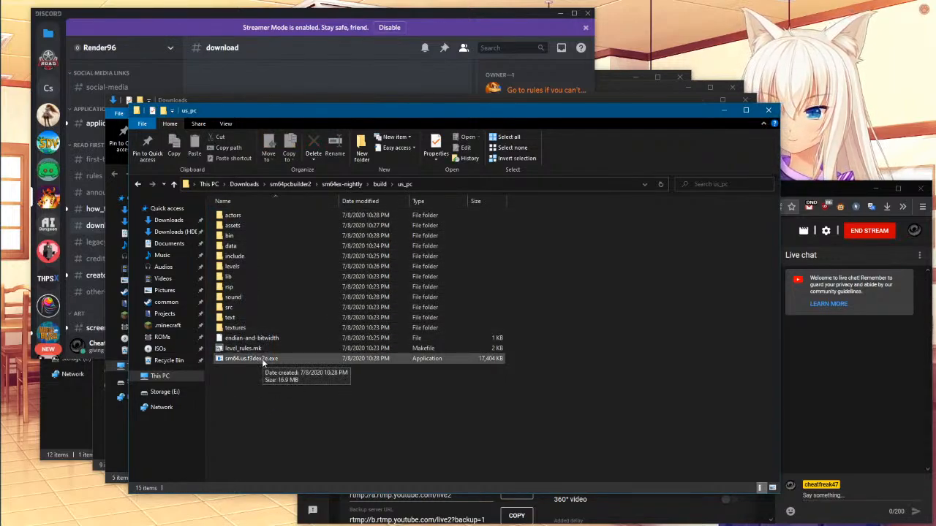
- Launch sm64.us.f3dex2e.exe, start the game and test Mario's running and jumping on the castle grounds
click(264, 361)
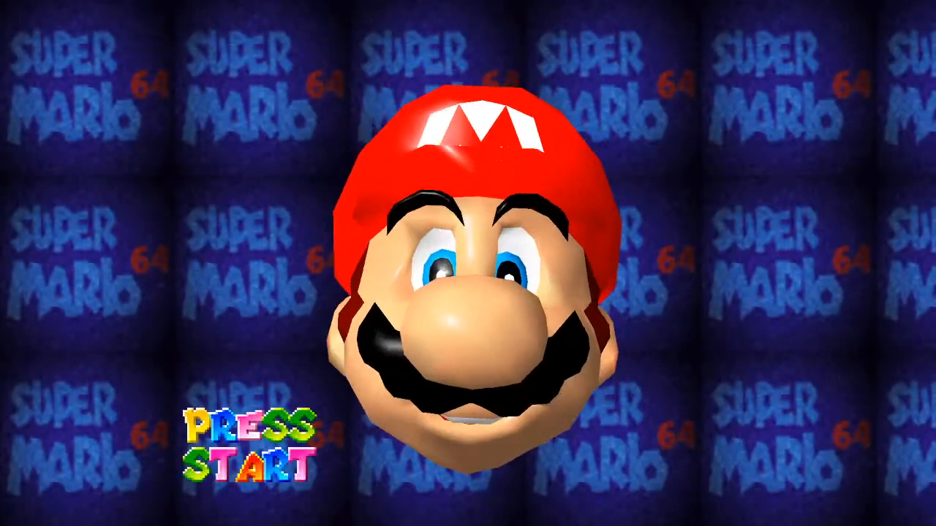
key(space)
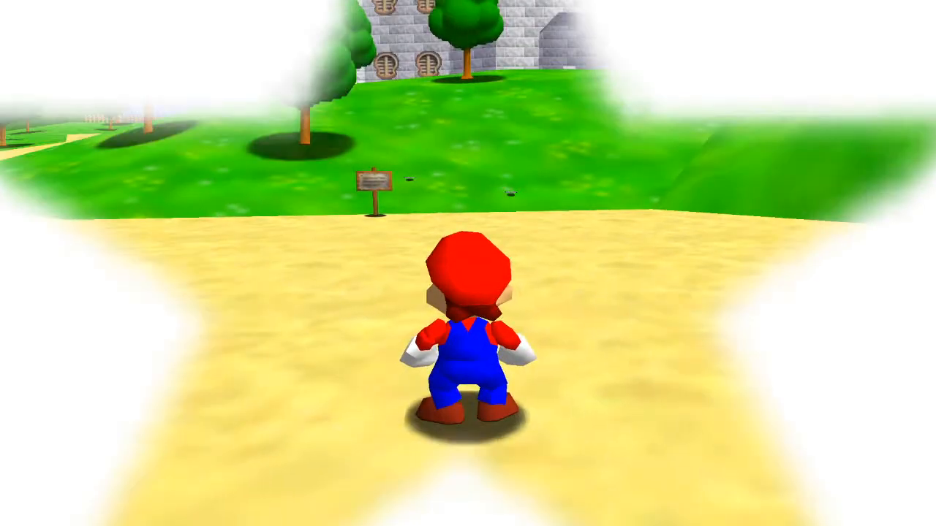
key(a)
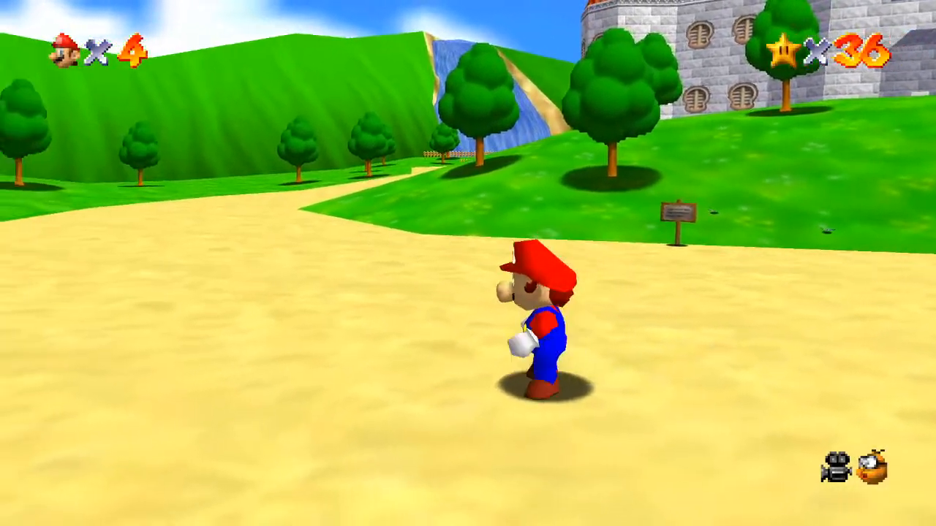
key(s)
key(d)
key(space)
key(space)
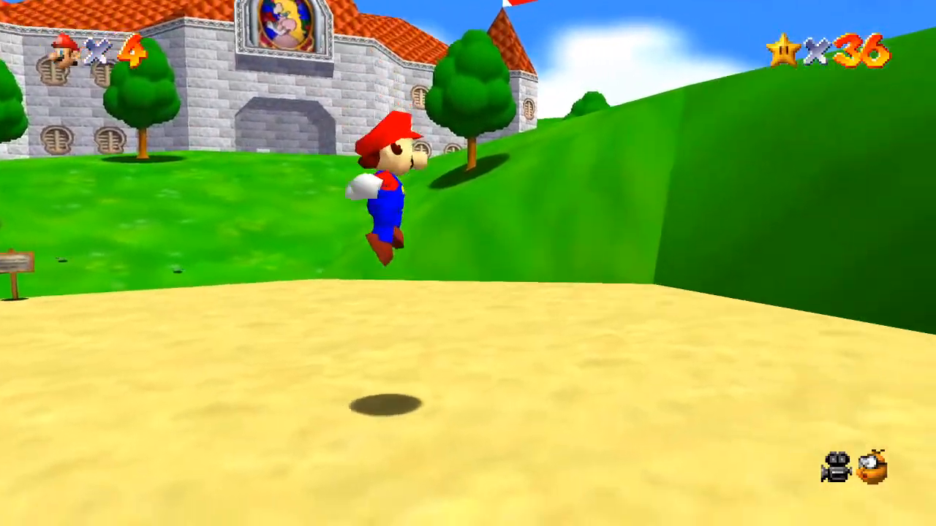
key(space)
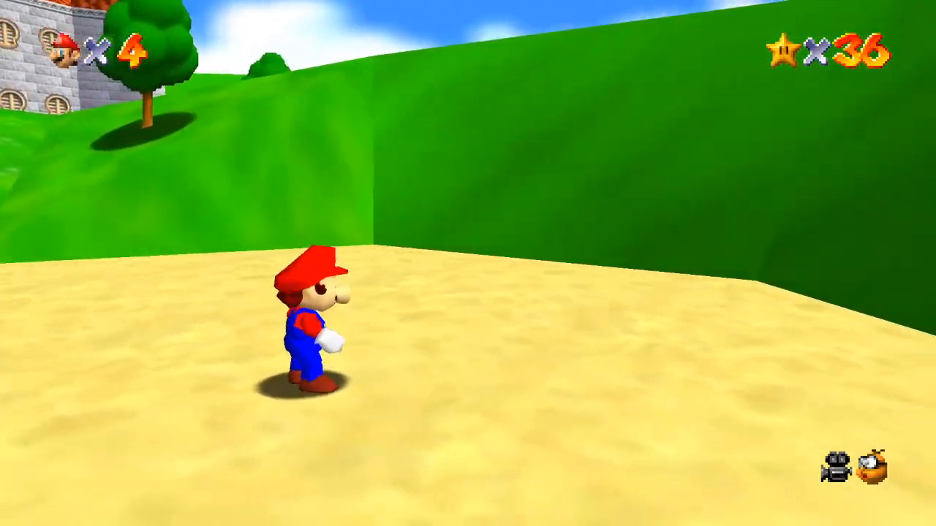
key(space)
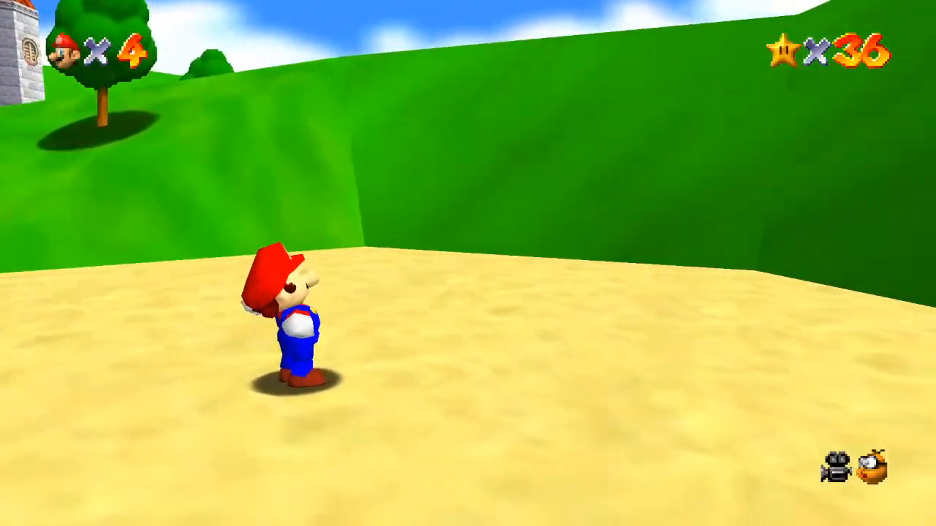
key(d)
key(s)
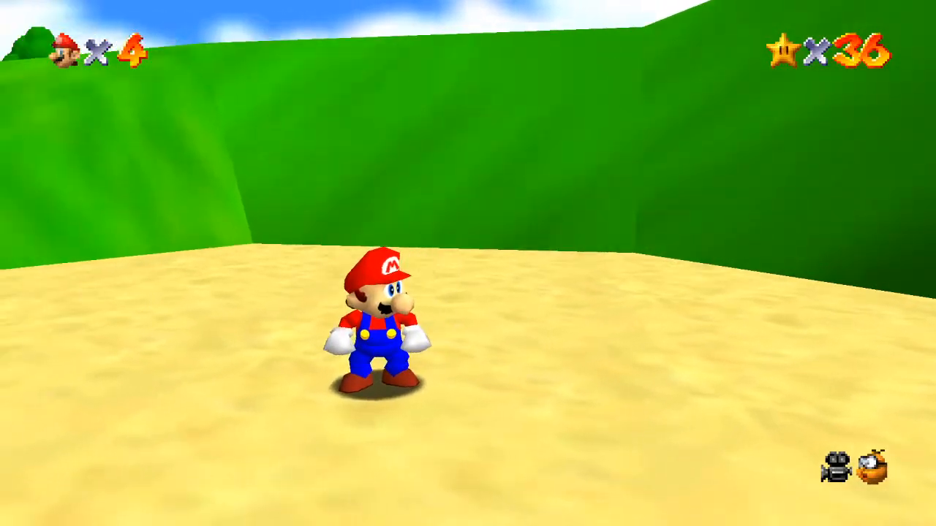
- Pause the game, browse the entries of its options menu and exit the game from there
key(Return)
key(r)
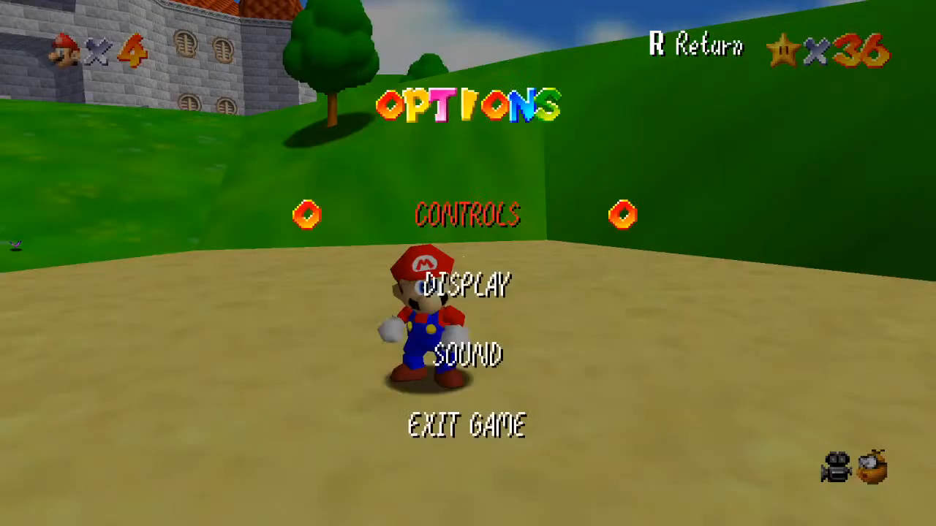
key(Down)
key(Down)
key(Up)
key(Up)
key(Down)
key(Down)
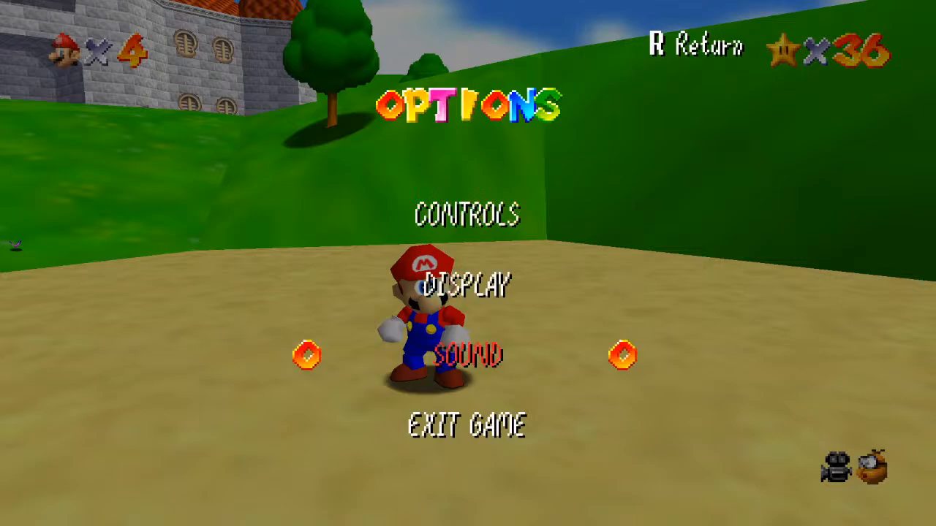
key(Down)
key(Up)
key(Up)
key(Up)
key(Down)
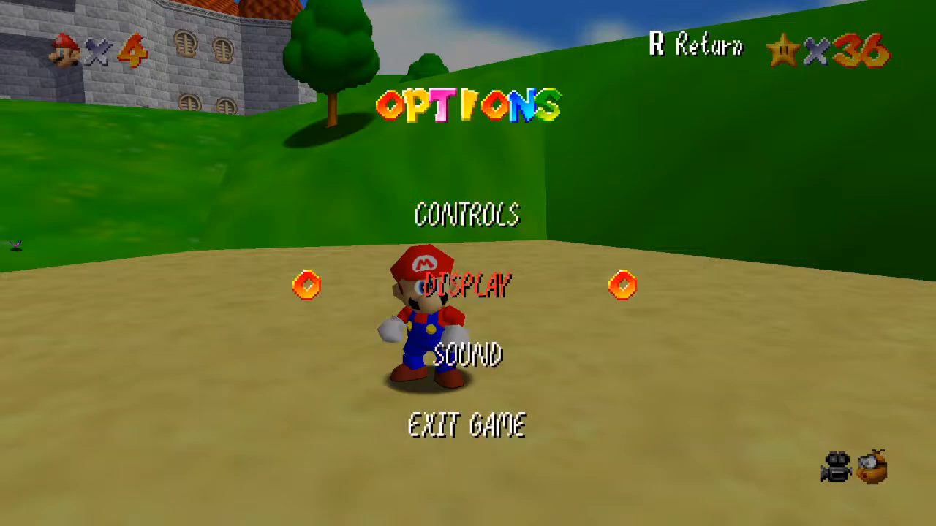
key(Down)
key(Down)
key(Return)
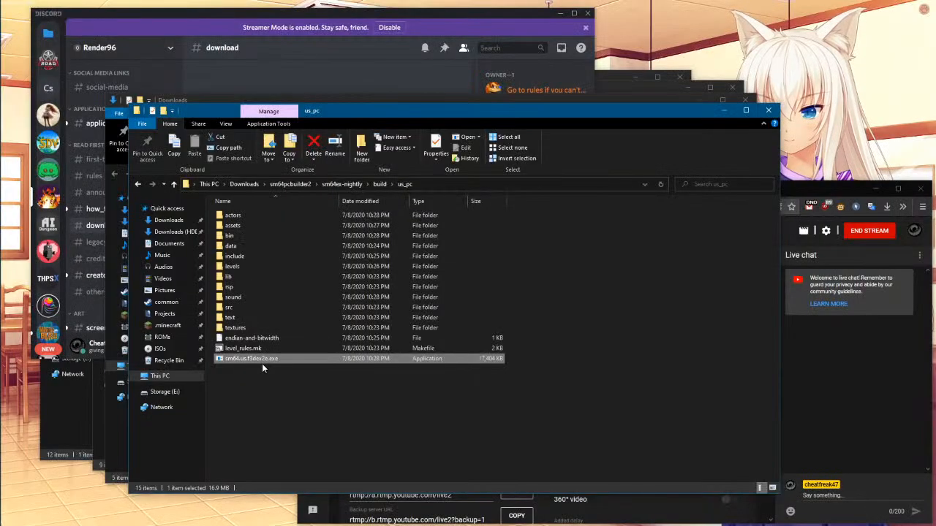
- Go back up from the us_pc folder through build and sm64ex-nightly, and show the Downloads folder
click(282, 398)
click(380, 183)
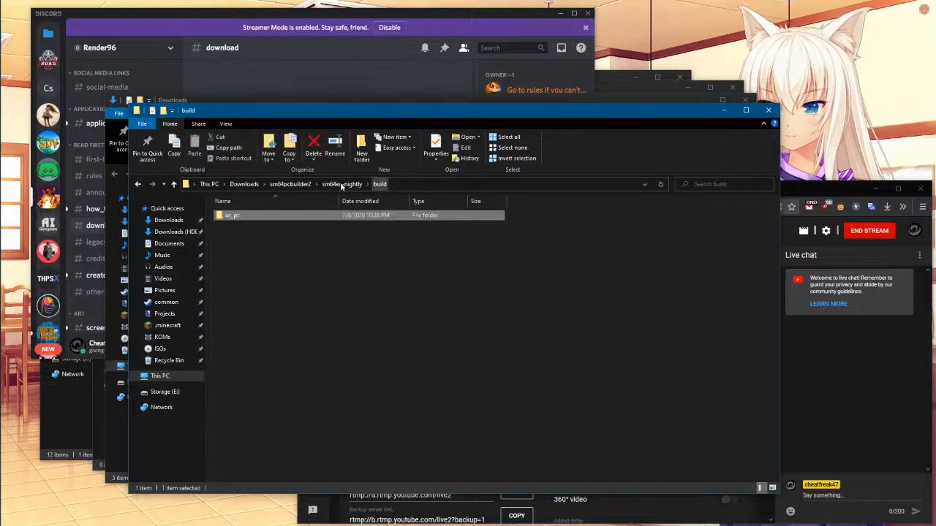
click(341, 184)
click(291, 184)
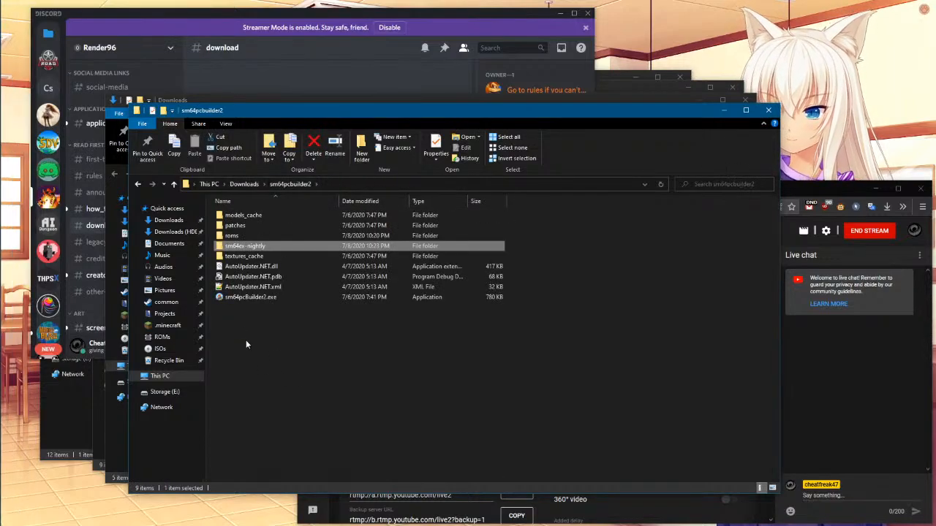
click(166, 221)
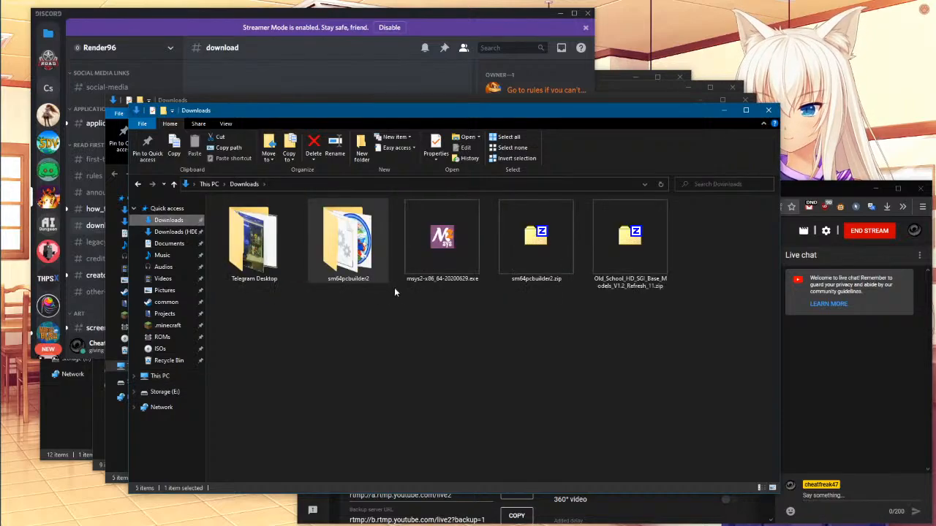
- Open the Old_School_HD_SGI_Base_Models_V1.2_Refresh_11.zip archive and the sm64ex-nightly folder inside sm64pcbuilder2
double_click(642, 246)
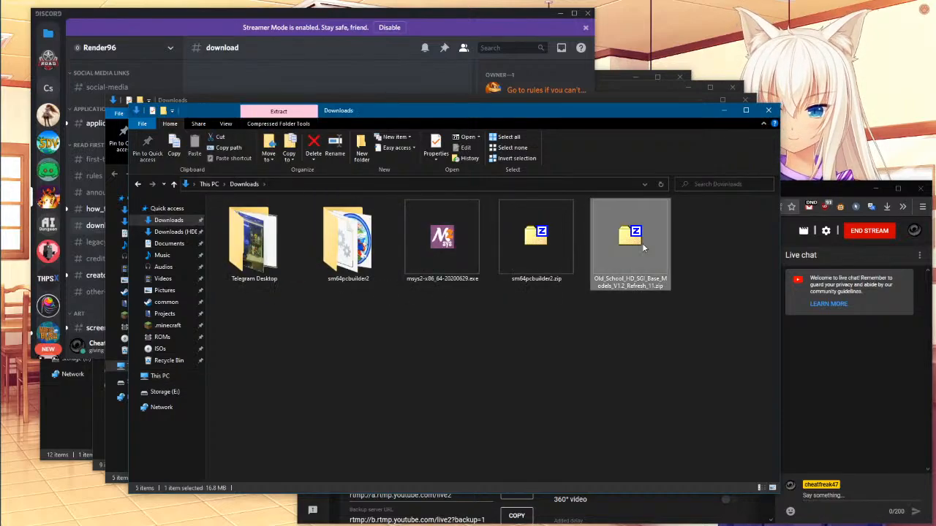
double_click(348, 242)
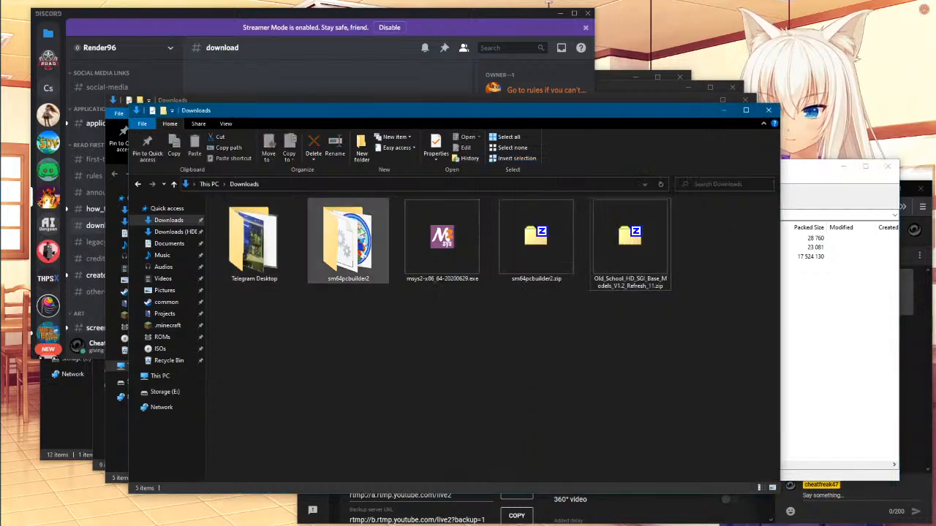
double_click(248, 246)
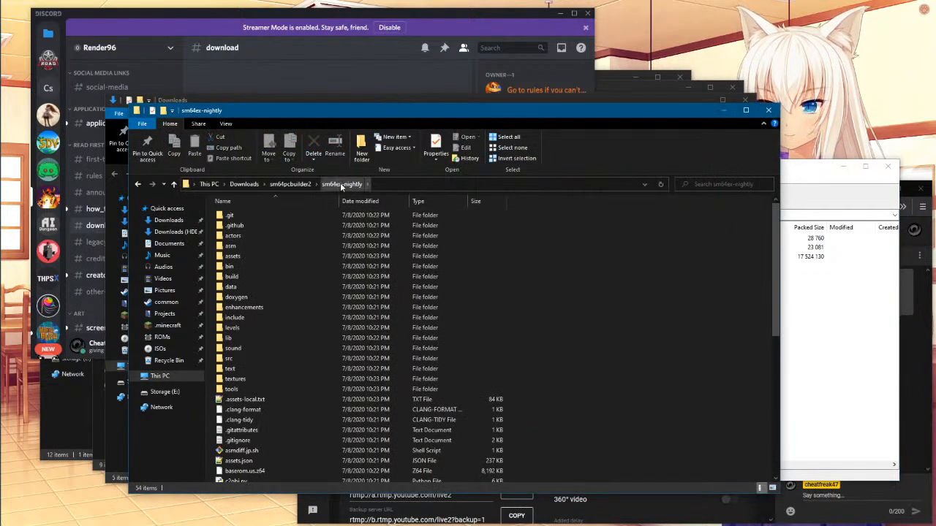
- Copy the actors, data and src folders from the SGI models archive into sm64ex-nightly, replacing the files with the same names
click(817, 349)
drag(597, 320, 432, 219)
drag(515, 170, 758, 174)
drag(712, 251, 619, 309)
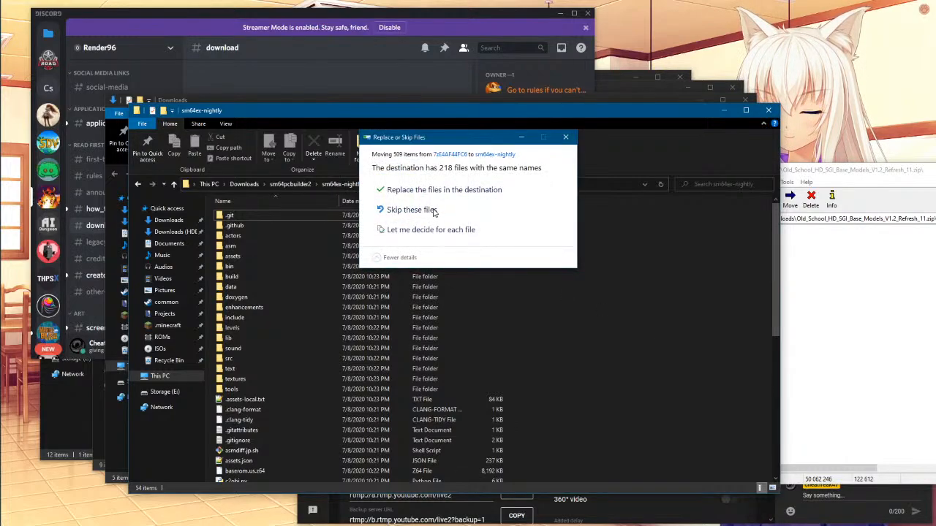
click(430, 190)
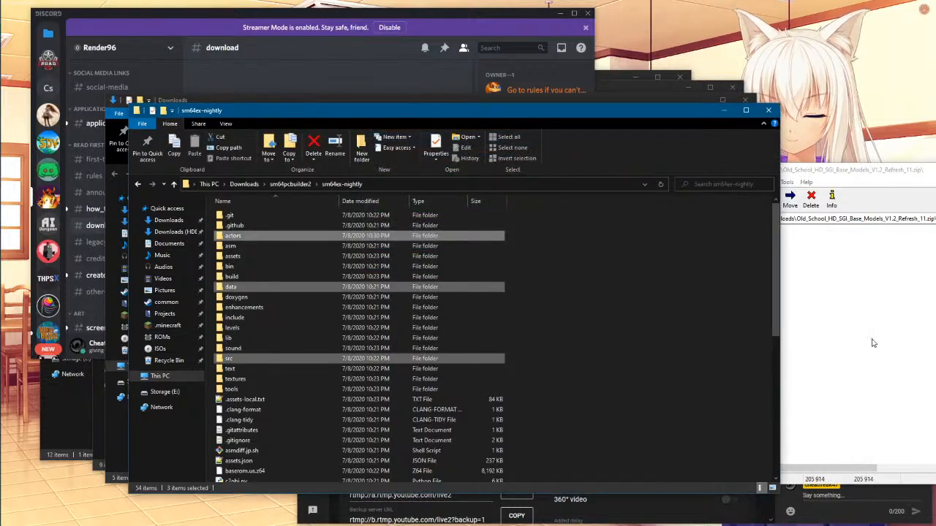
- Switch to sm64pcBuilder2 and select the build options No Drawing Distance, Texture Fixes, External Resources and Discord Rich Presence
click(15, 176)
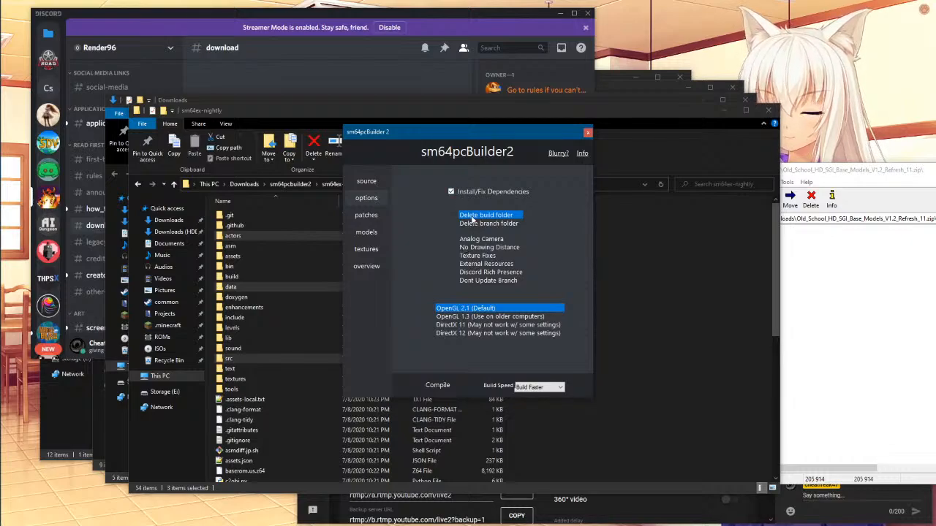
click(451, 193)
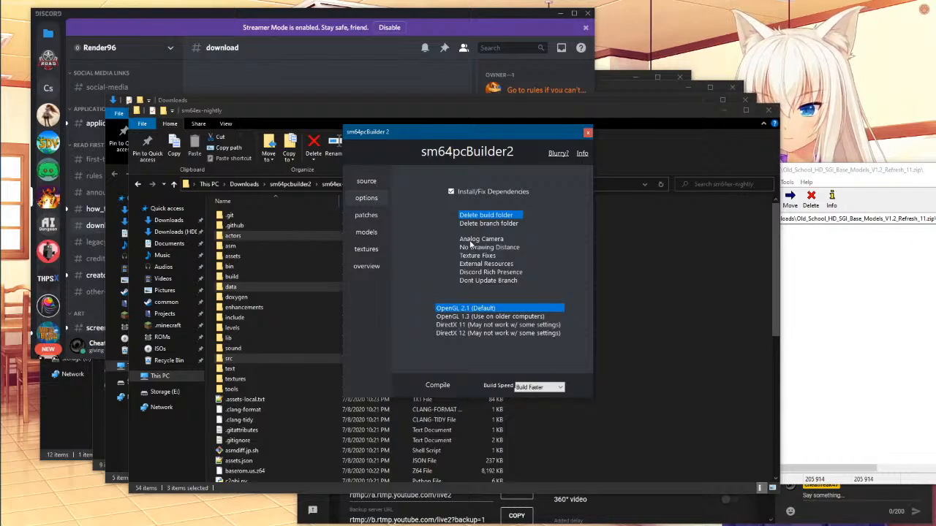
click(474, 248)
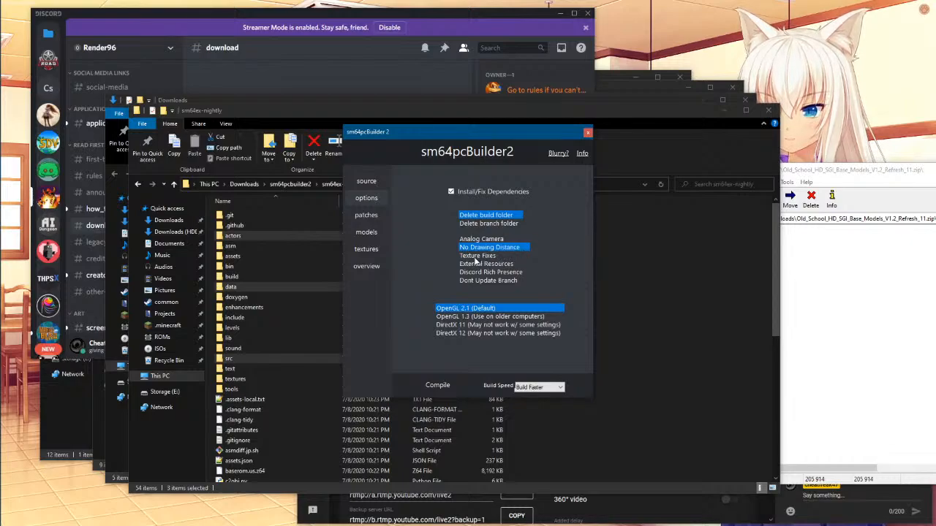
click(475, 256)
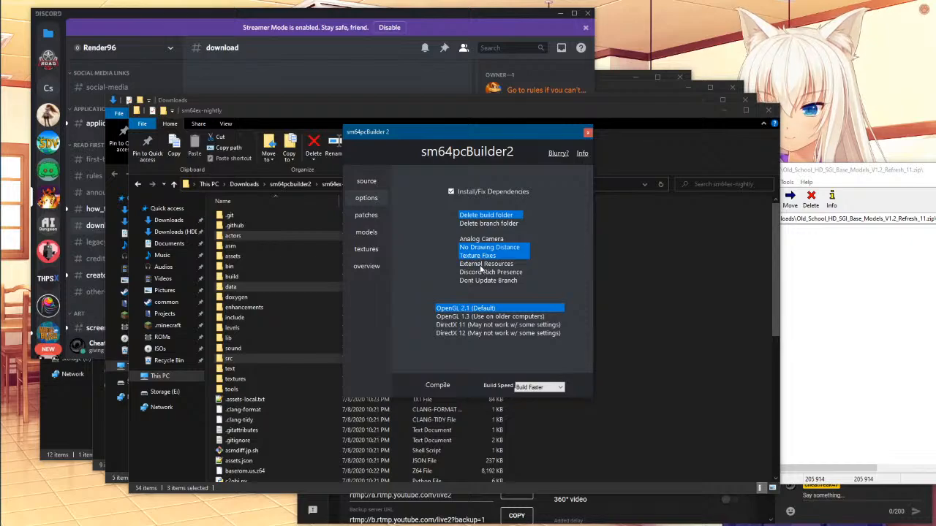
click(481, 265)
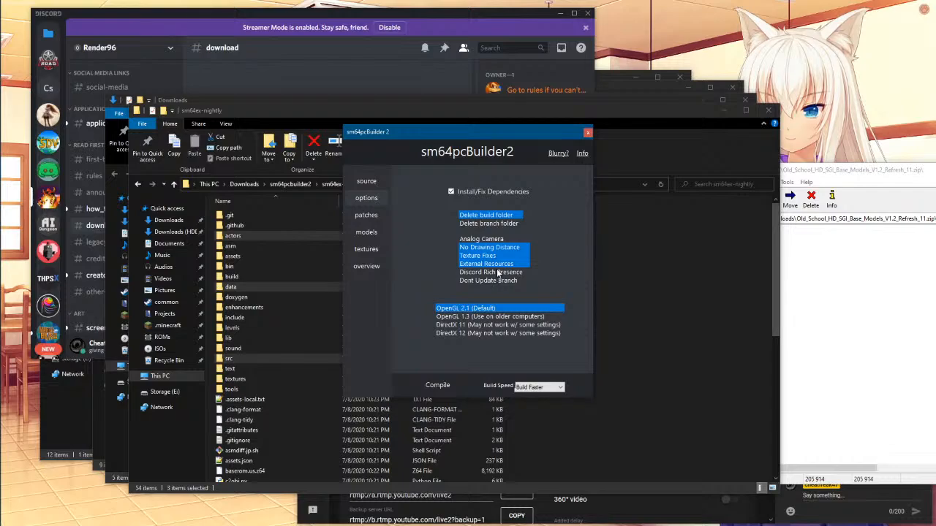
click(488, 273)
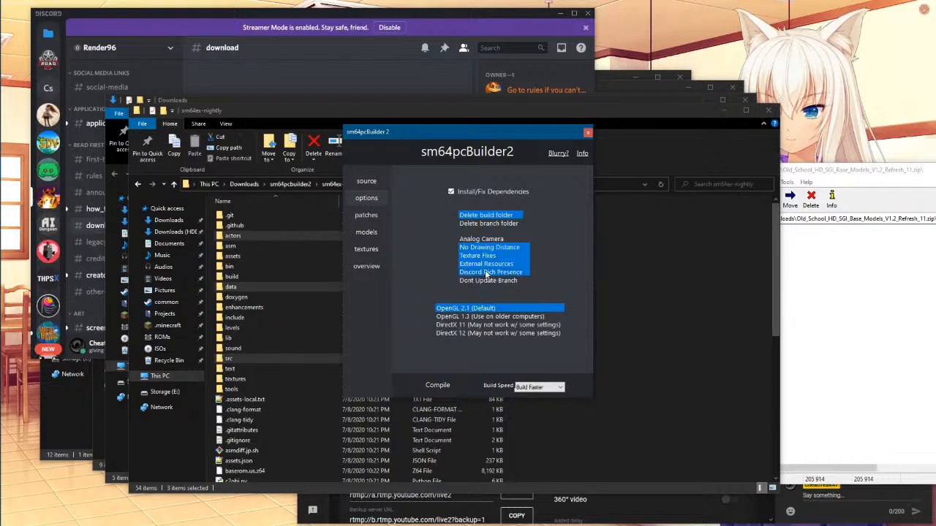
- Select the patches 60FPS WIP, Tight Controls, Return To Title Ending, Exit To Main Menu and Star Select Delay
click(359, 216)
click(467, 203)
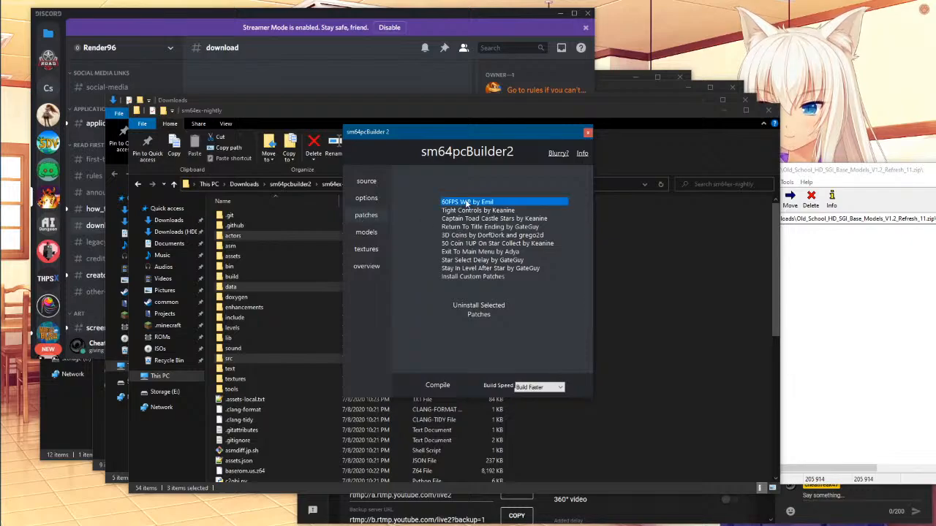
click(466, 212)
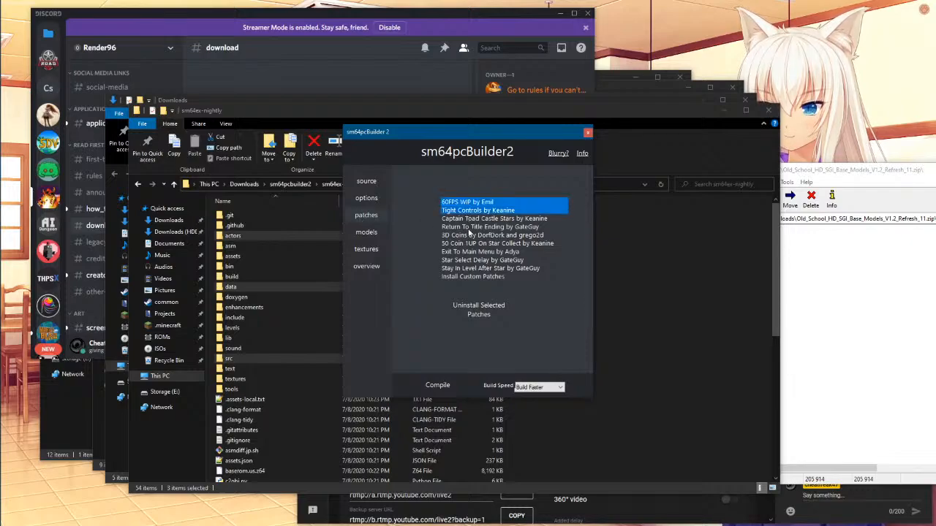
click(468, 227)
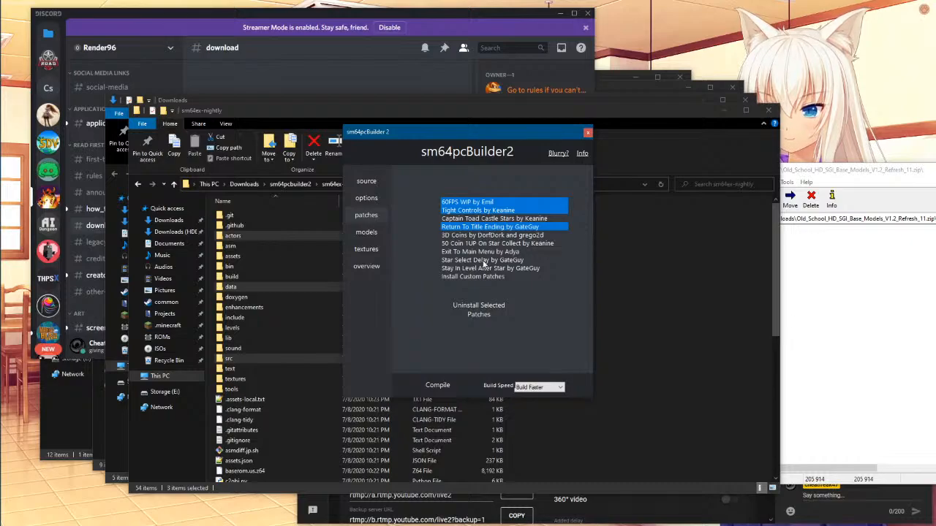
click(494, 253)
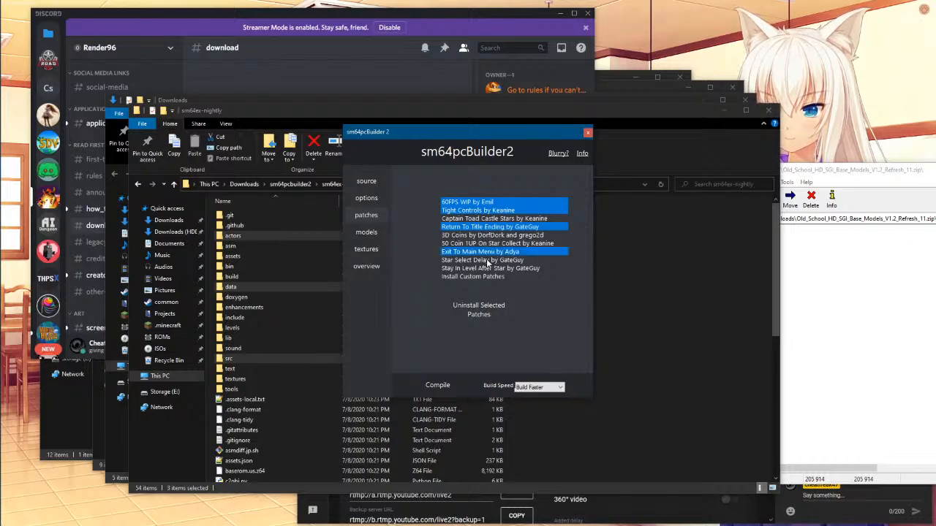
click(468, 261)
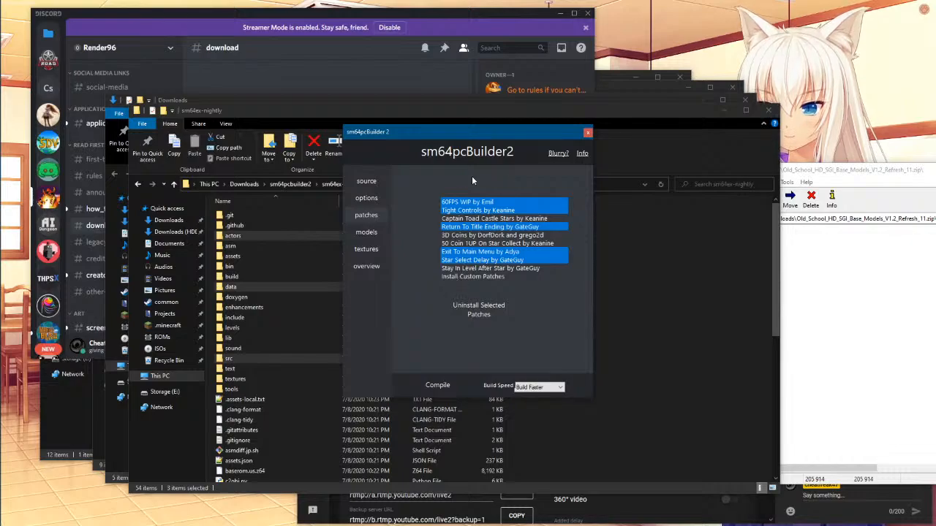
- Skip the built-in models, choose the Cleaner Aesthetics texture pack and start compiling after reviewing the build overview
click(374, 234)
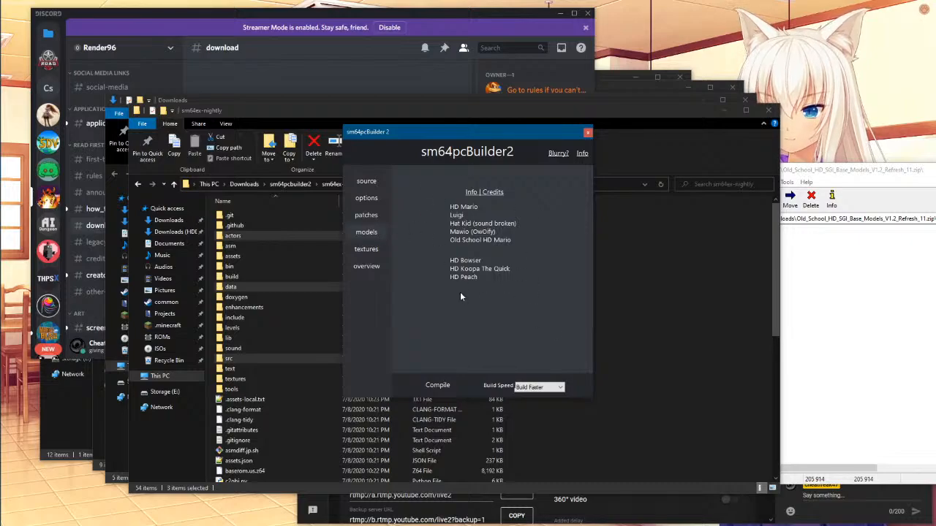
click(896, 268)
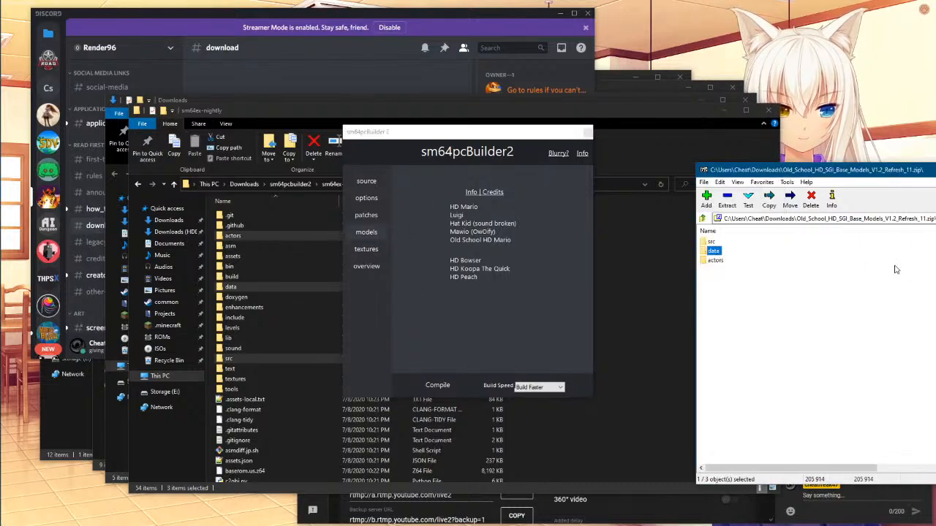
click(363, 249)
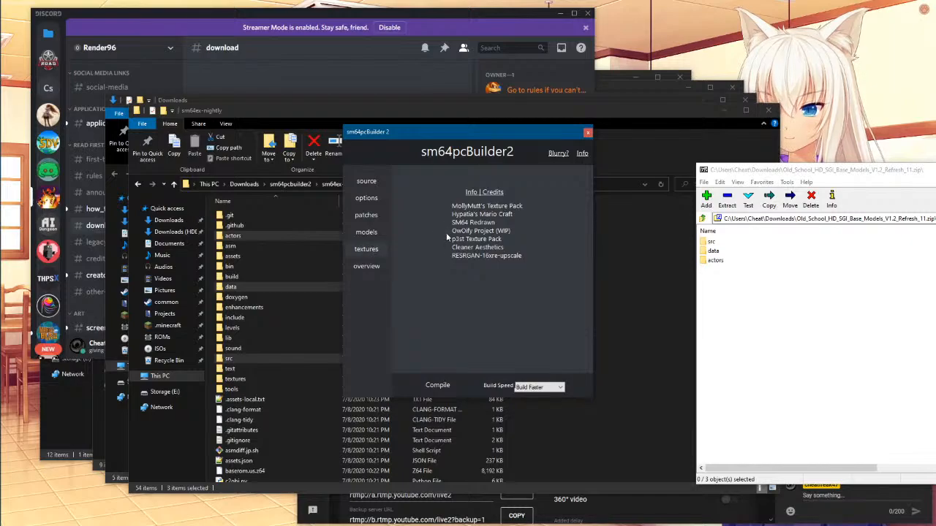
click(472, 249)
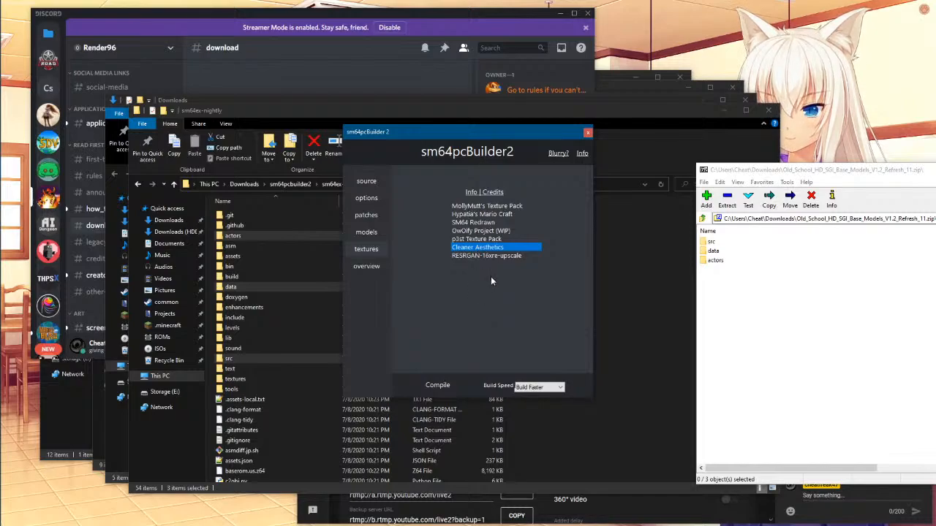
click(366, 267)
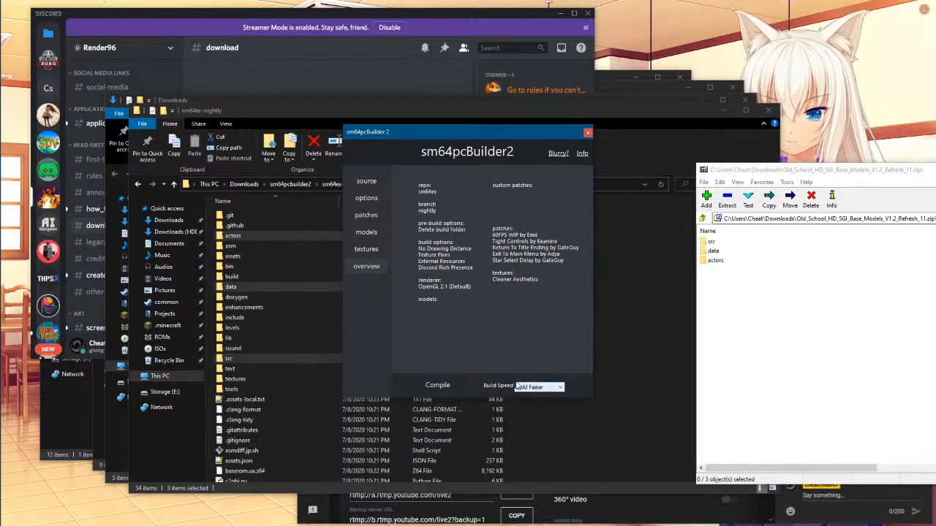
click(447, 385)
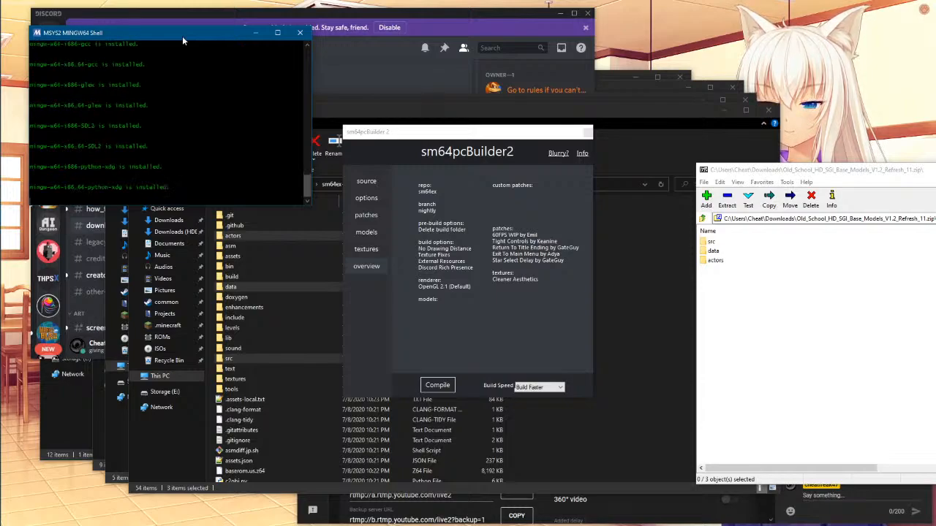
- Review the selected build options during the compile and switch to OBS to check the stream
click(366, 198)
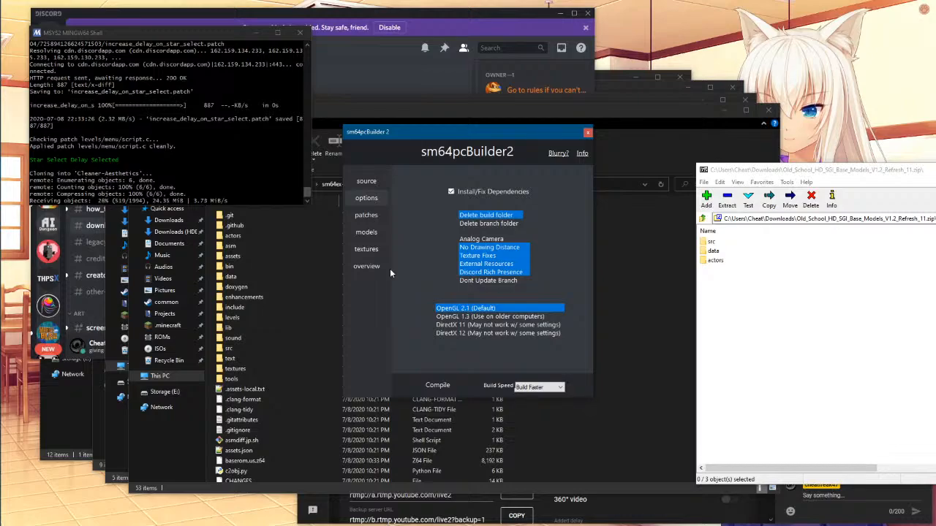
mouse_move(2, 213)
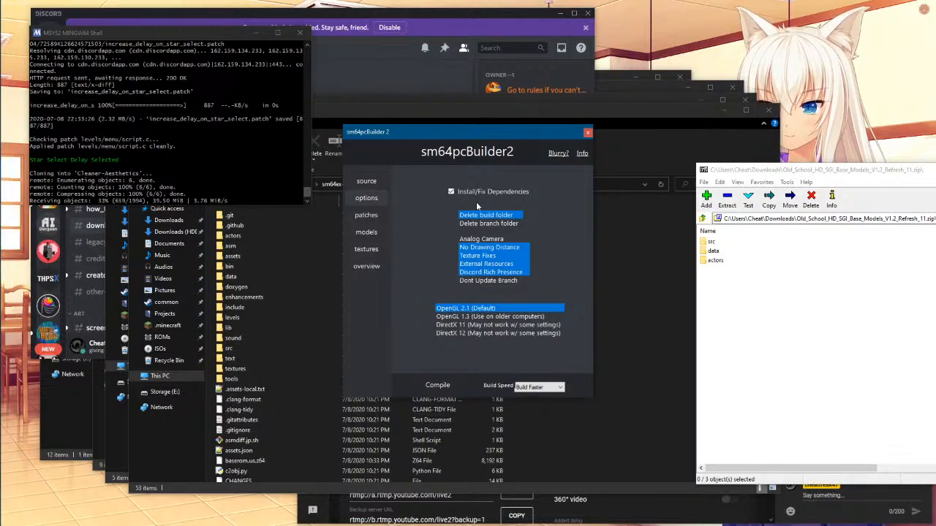
mouse_move(4, 187)
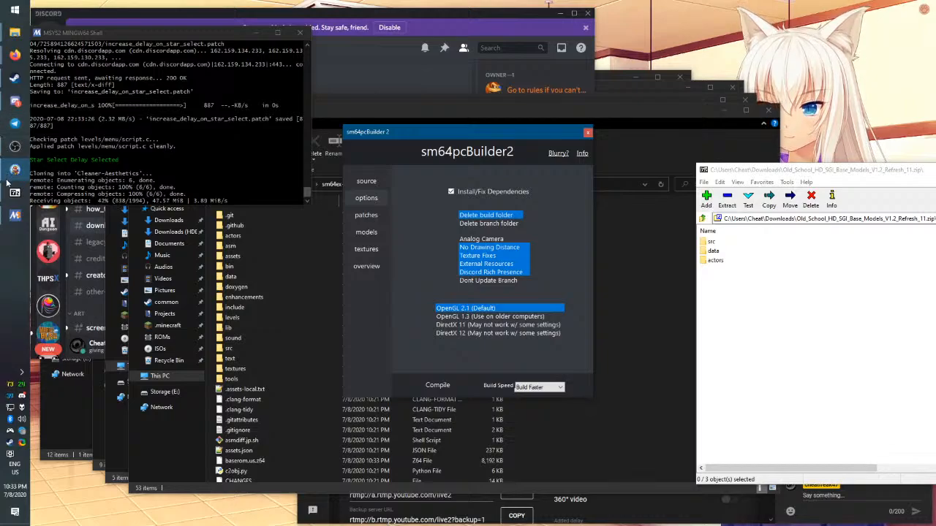
click(9, 148)
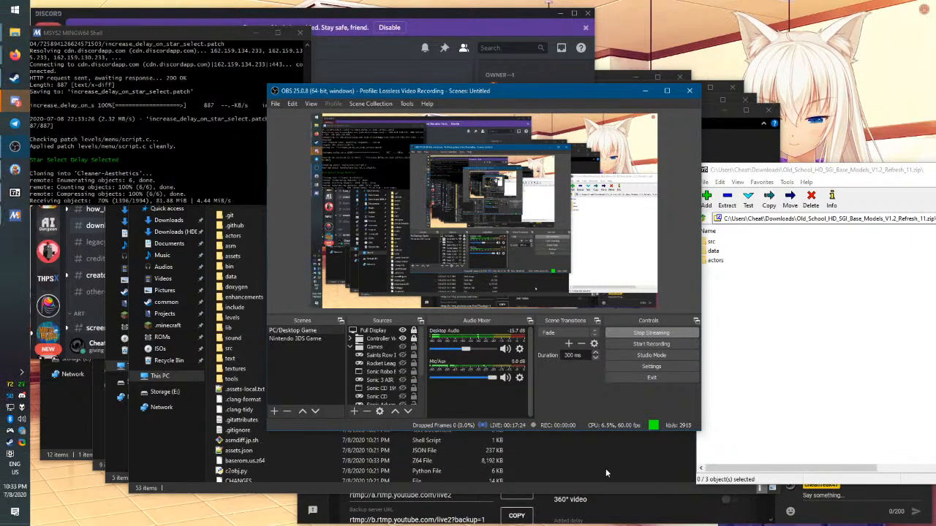
- Switch to Discord, set the account status to Do Not Disturb and minimize Discord
click(15, 123)
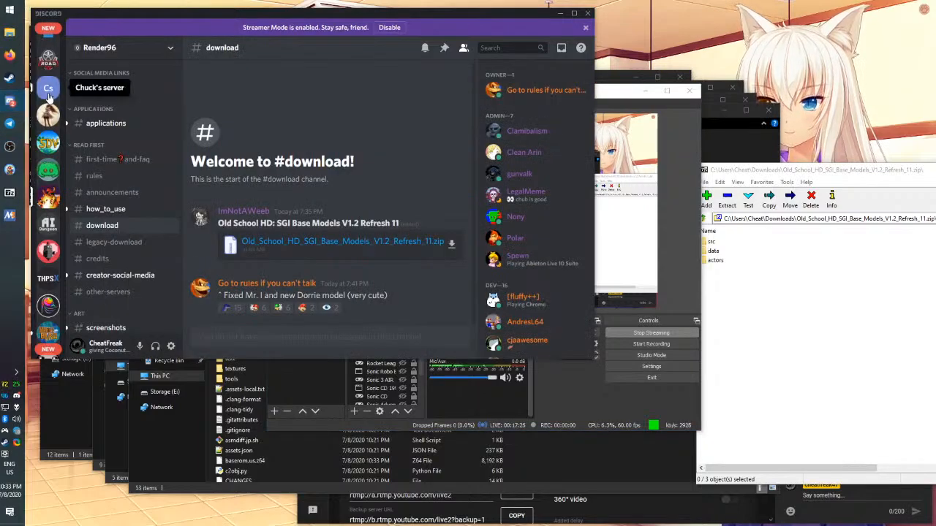
click(560, 13)
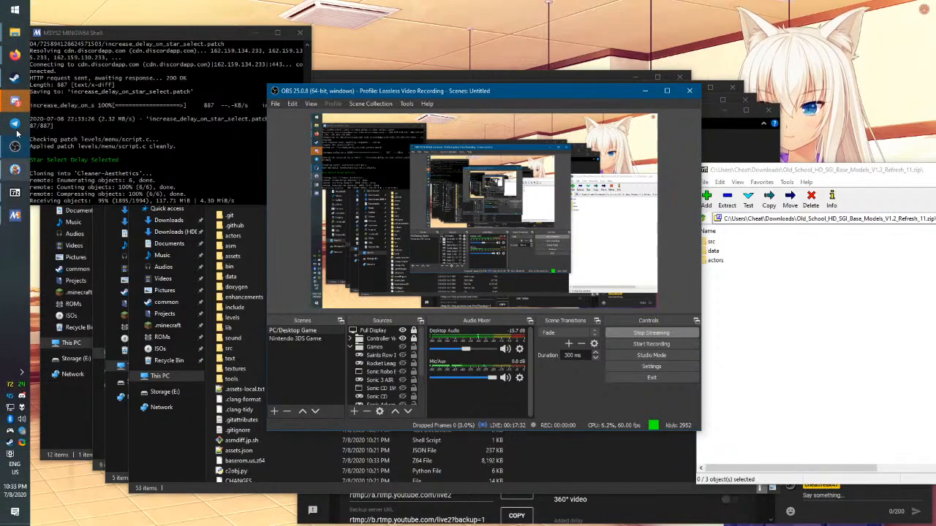
click(15, 101)
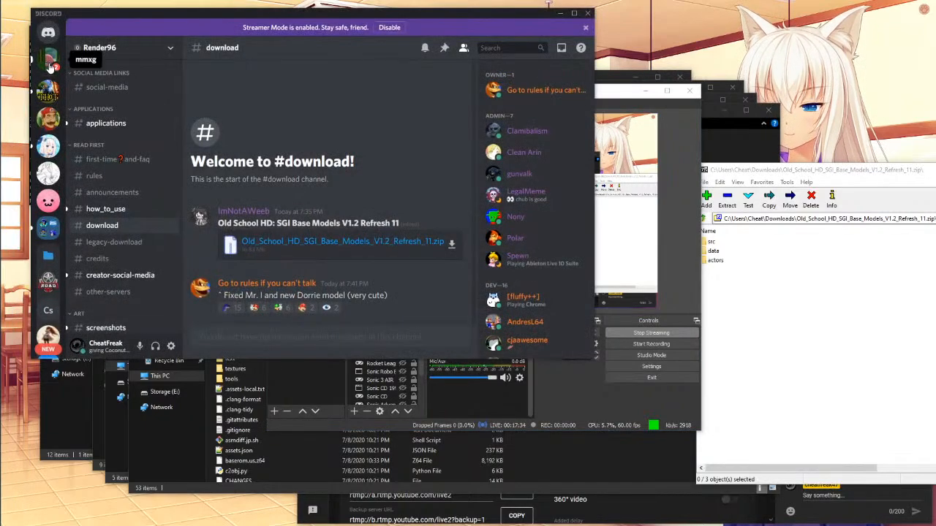
click(77, 346)
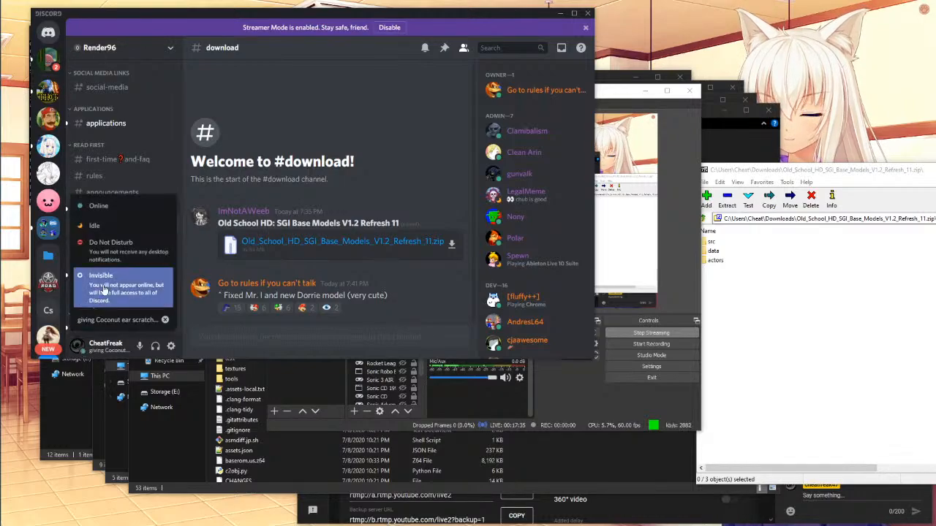
click(104, 248)
click(560, 14)
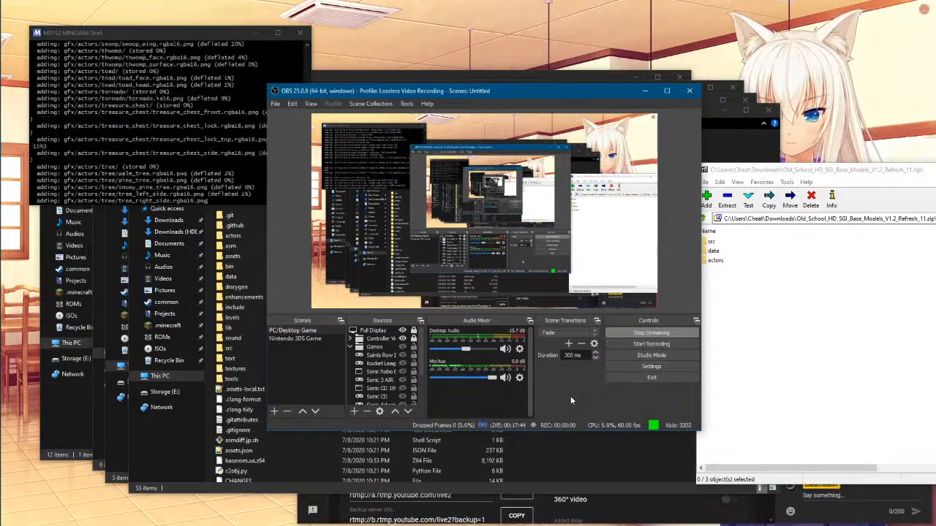
- Check the YouTube Studio live stream page and OBS, and rearrange the overlapping File Explorer windows
click(868, 513)
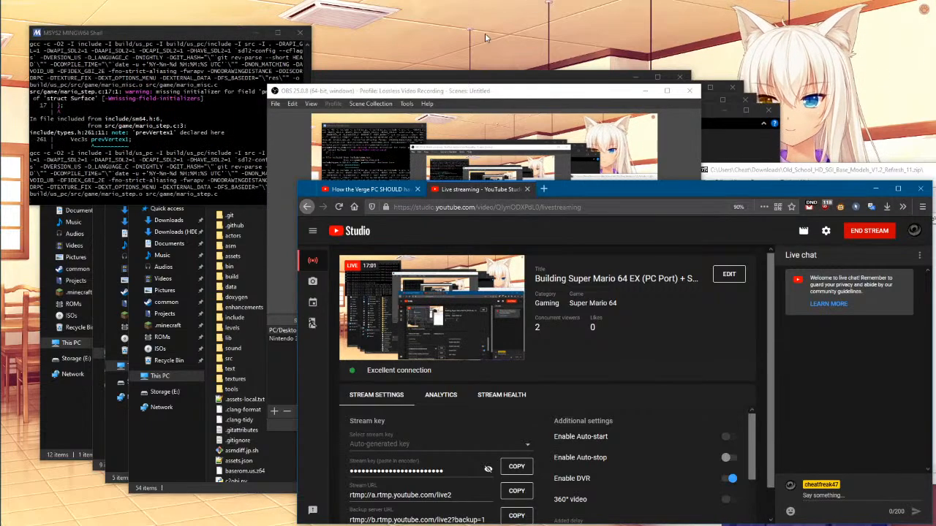
click(495, 92)
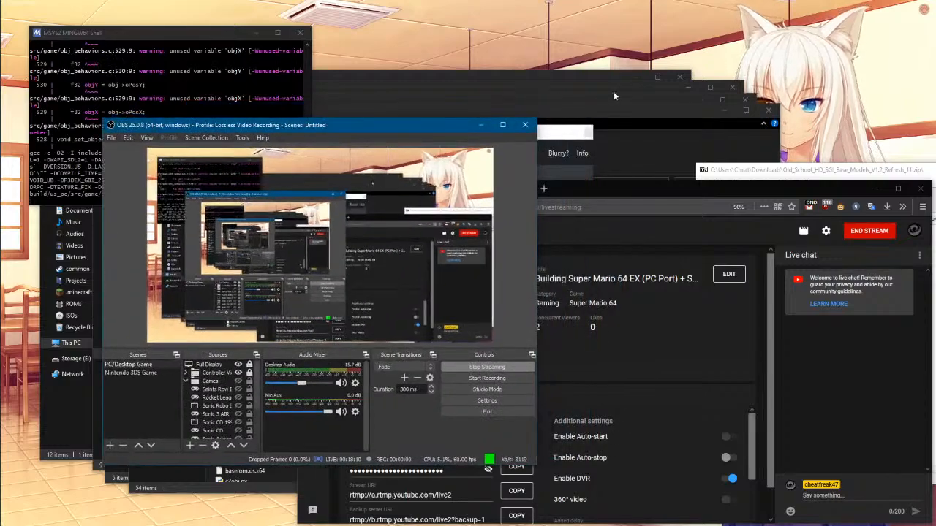
click(612, 110)
drag(628, 98, 549, 90)
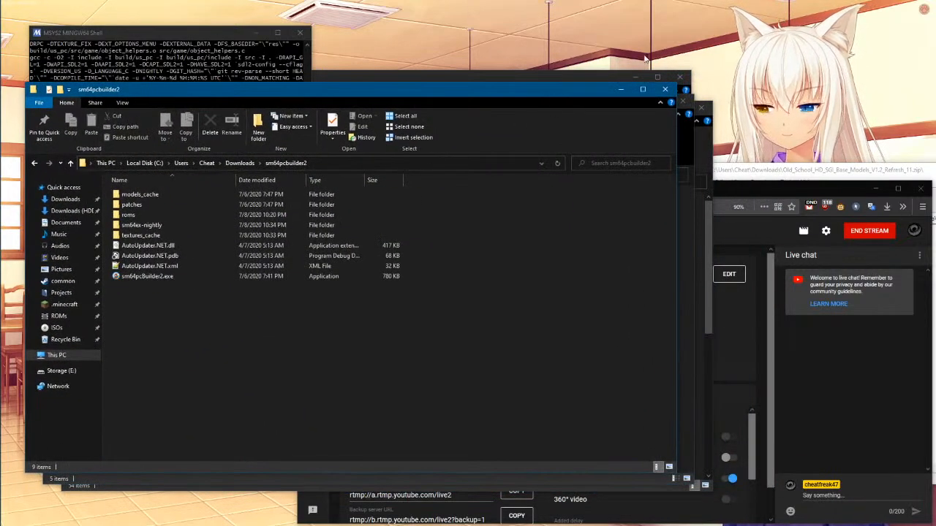
- Close the extra File Explorer windows and go from sm64ex-nightly through Downloads to the sm64pcbuilder2 folder in the remaining one
click(663, 90)
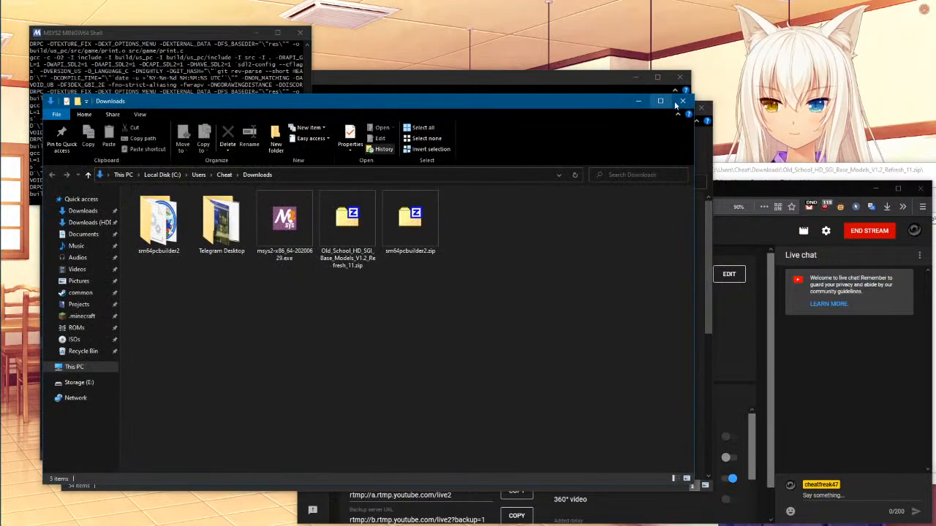
click(680, 101)
click(601, 81)
click(680, 77)
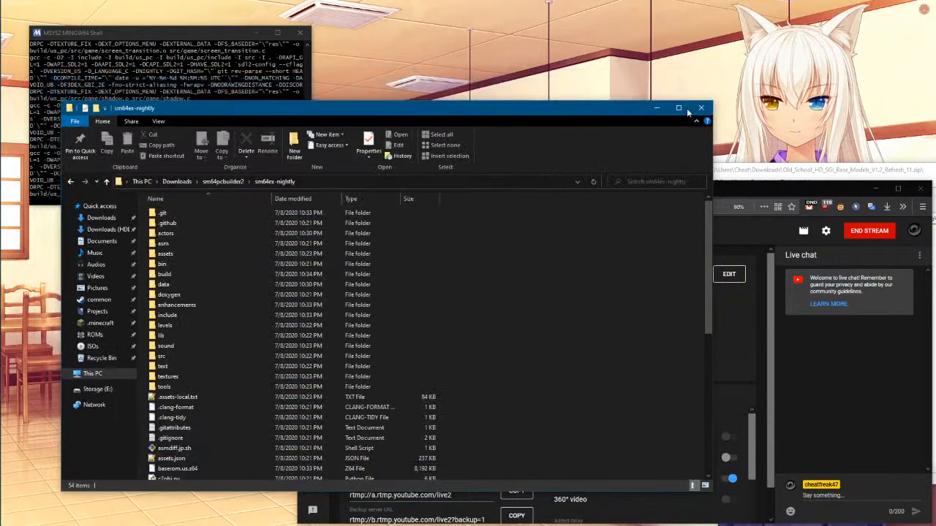
click(177, 181)
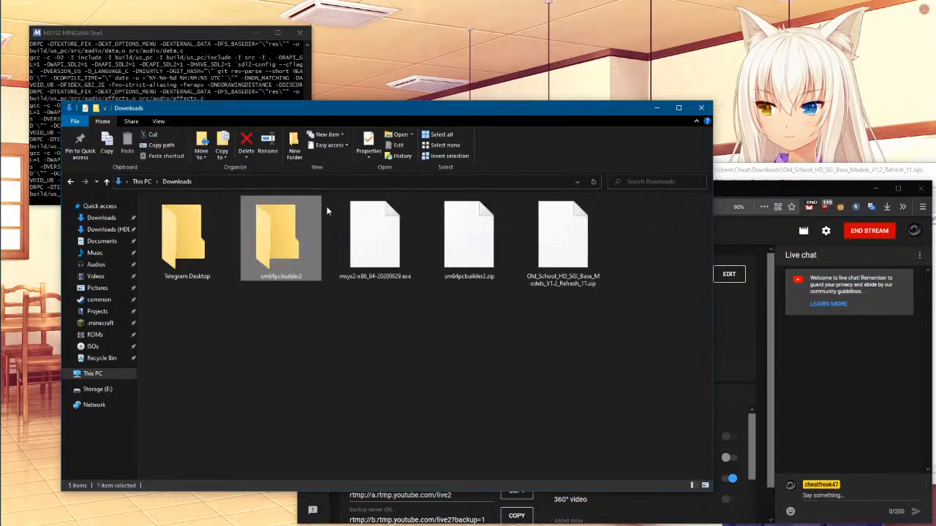
double_click(277, 265)
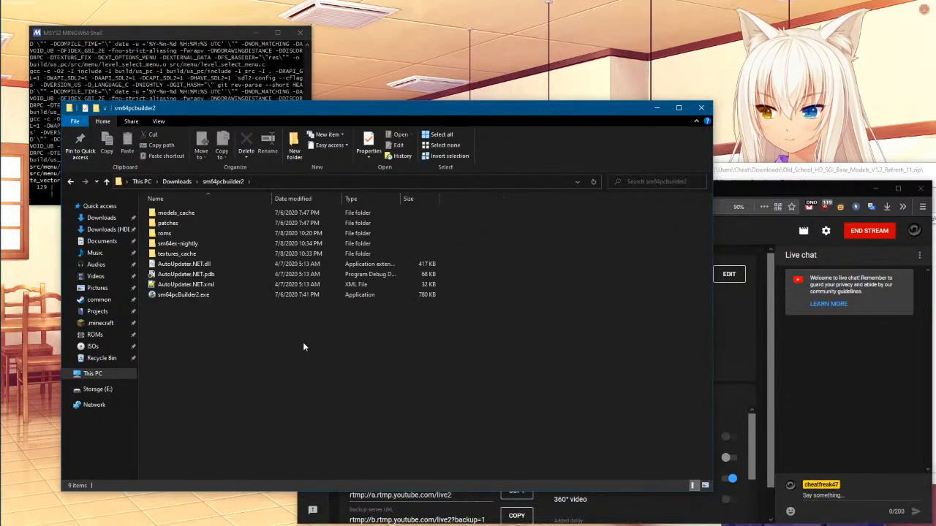
- Bring the MSYS2 shell forward to check the compile progress and switch to OBS to check the stream
click(106, 34)
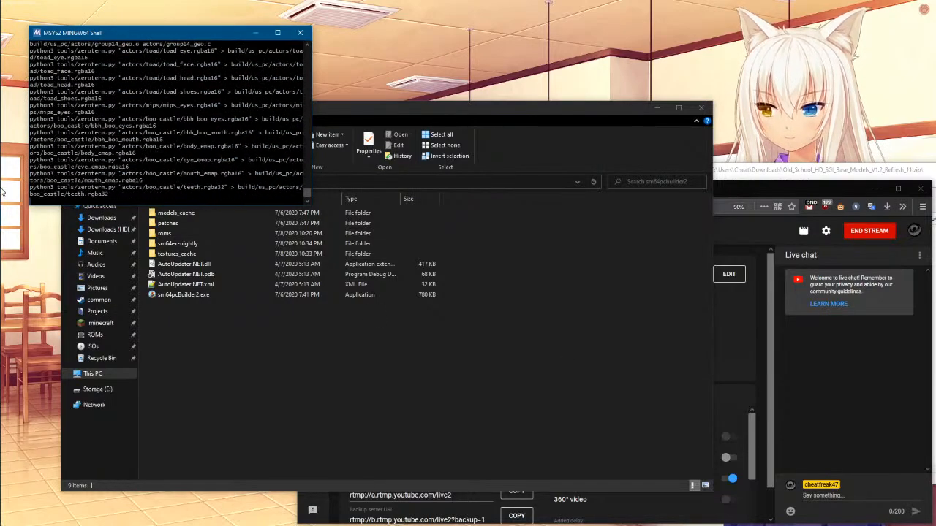
click(17, 147)
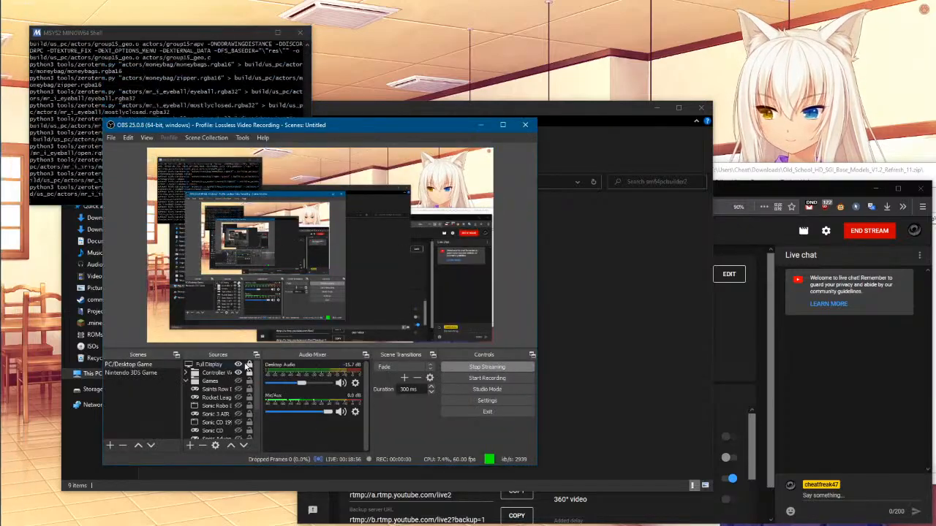
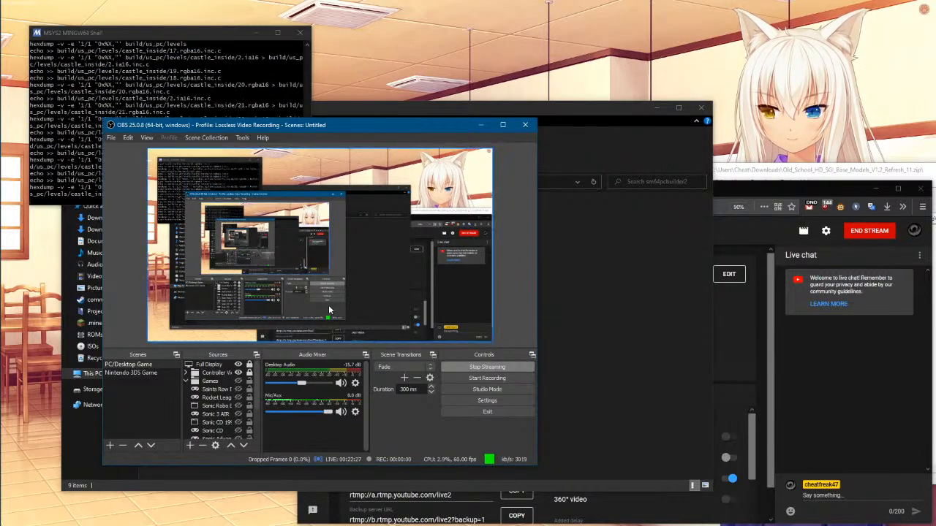
- Switch to sm64pcBuilder2 and review the overview of the selected build options, patches and textures
click(15, 215)
click(14, 171)
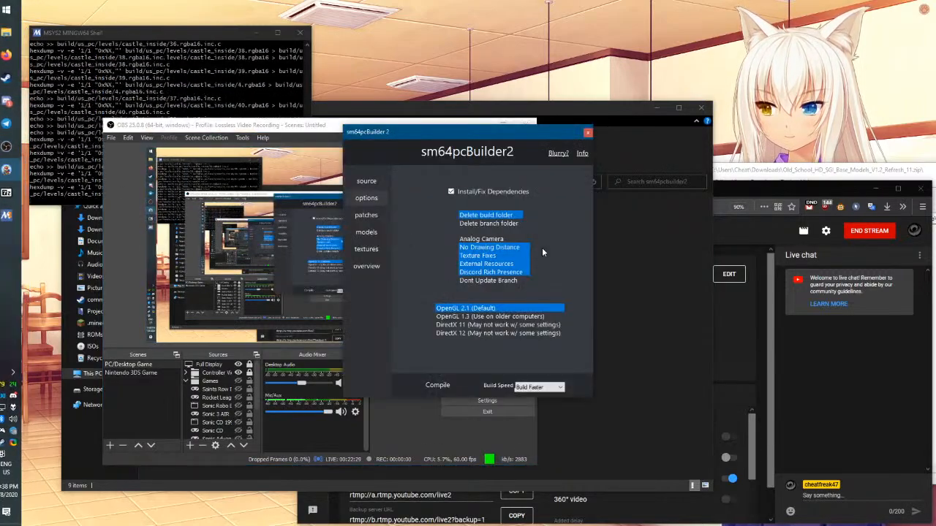
click(382, 269)
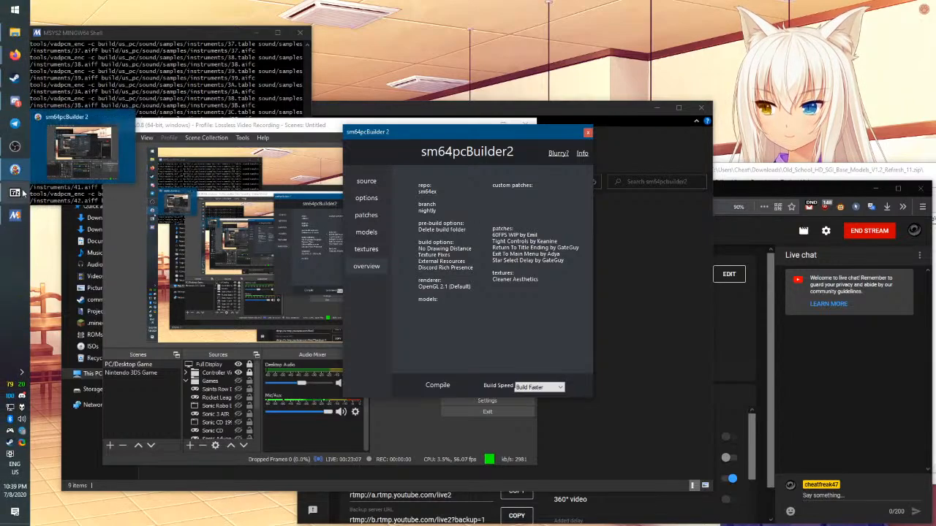
- Switch to the 7-Zip window showing Old_School_HD_SGI_Base_Models_V1.2_Refresh_11.zip and move it further onto the screen
mouse_move(22, 204)
click(82, 196)
drag(828, 168, 773, 173)
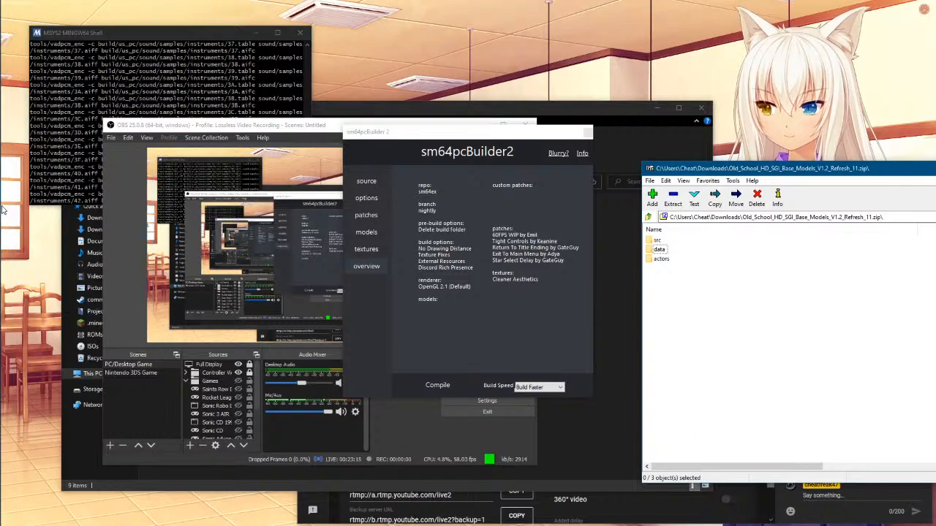
- Switch to the Firefox window with the YouTube video tab and search YouTube for "SGI Base Models"
mouse_move(15, 100)
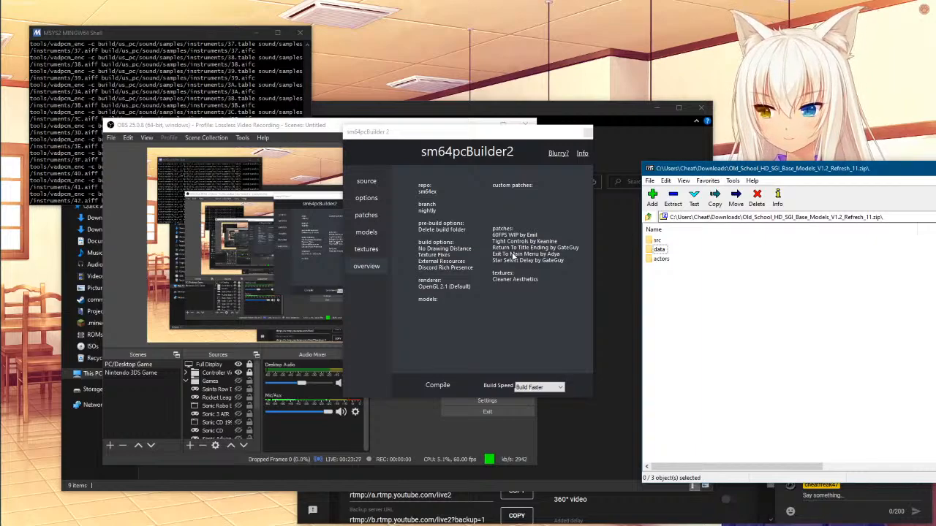
mouse_move(14, 54)
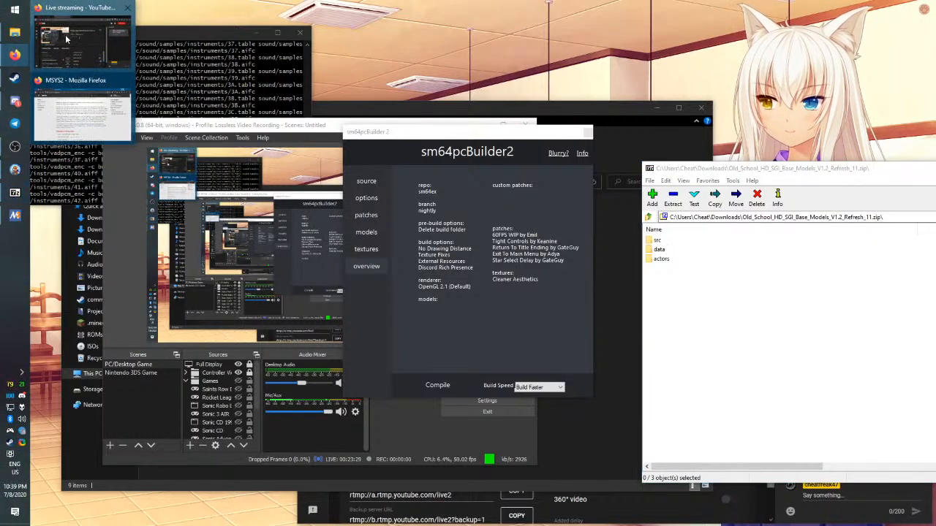
click(72, 36)
click(370, 189)
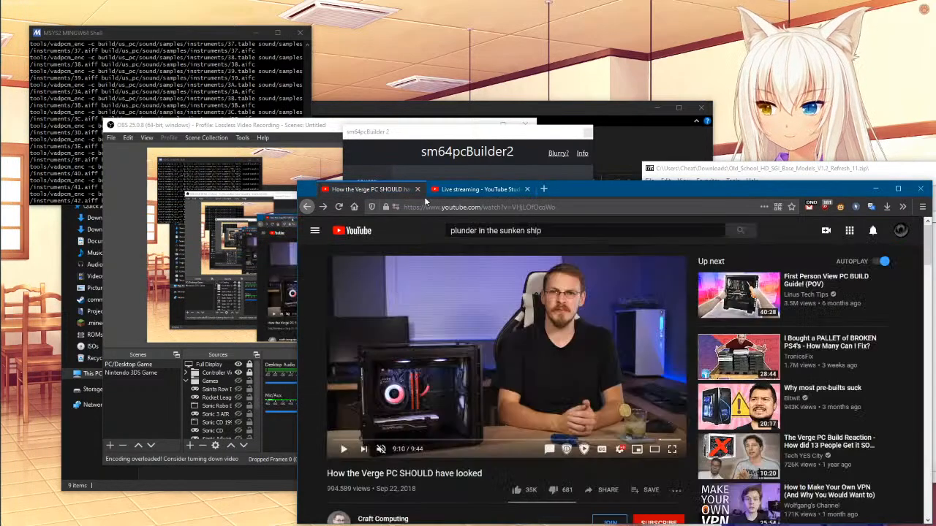
triple_click(534, 231)
key(BackSpace)
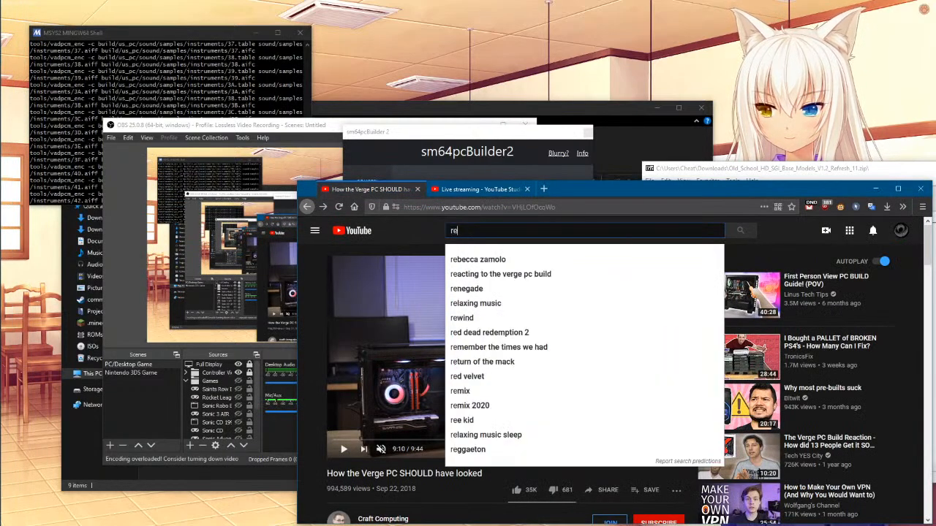
text(SGI Base Models)
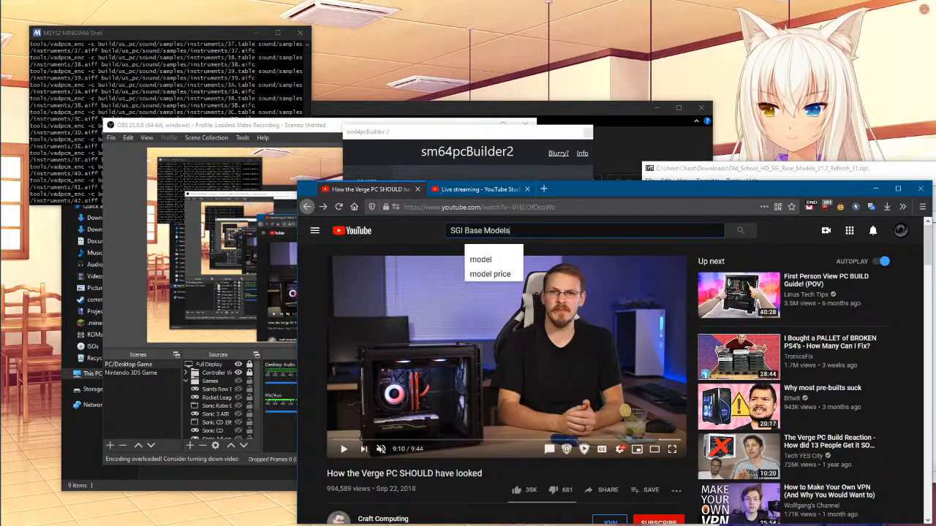
key(Return)
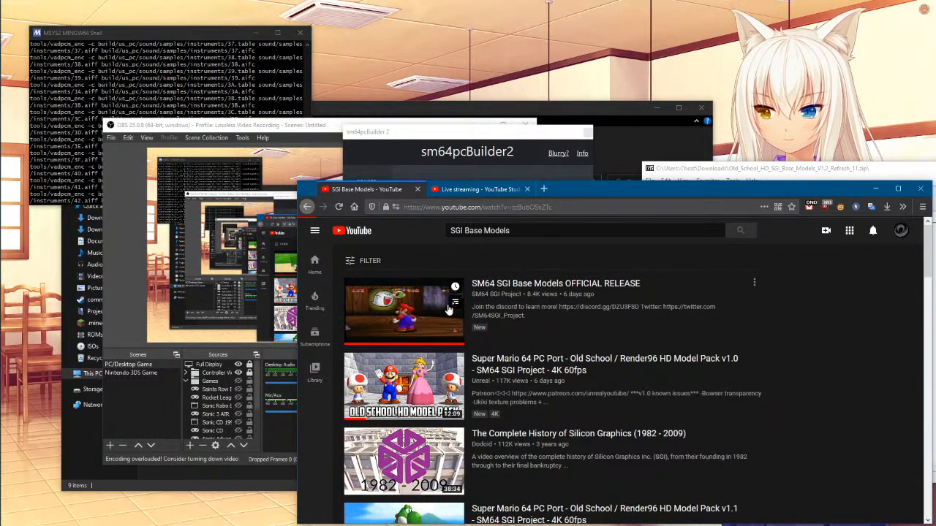
- Open the video "SM64 SGI Base Models OFFICIAL RELEASE", expand its description and point out the Discord invite link
click(522, 287)
scroll(329, 498, down, 3)
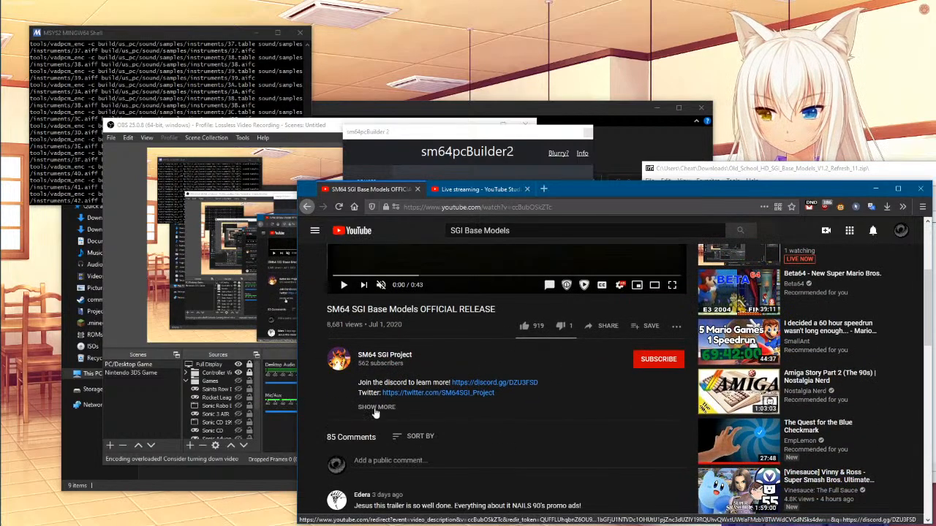
click(377, 408)
drag(552, 382, 452, 382)
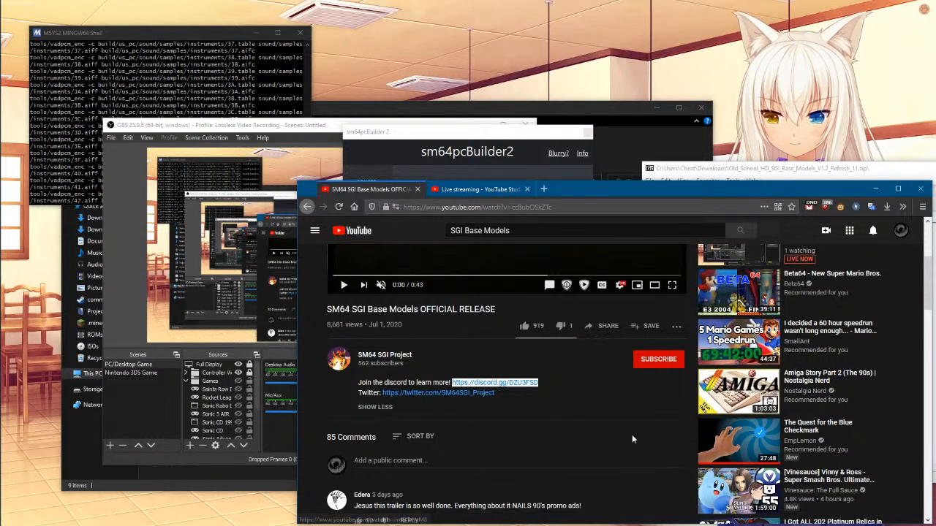
click(613, 416)
scroll(611, 417, up, 3)
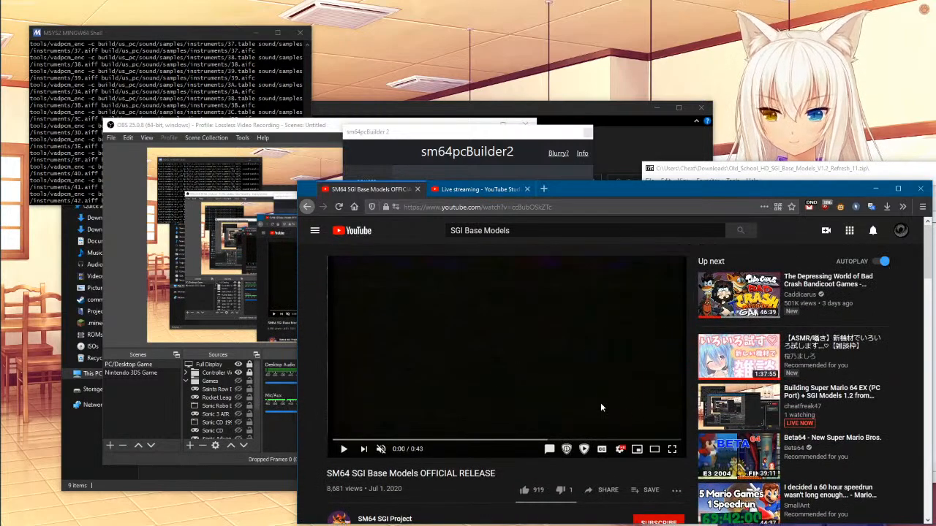
scroll(602, 400, down, 3)
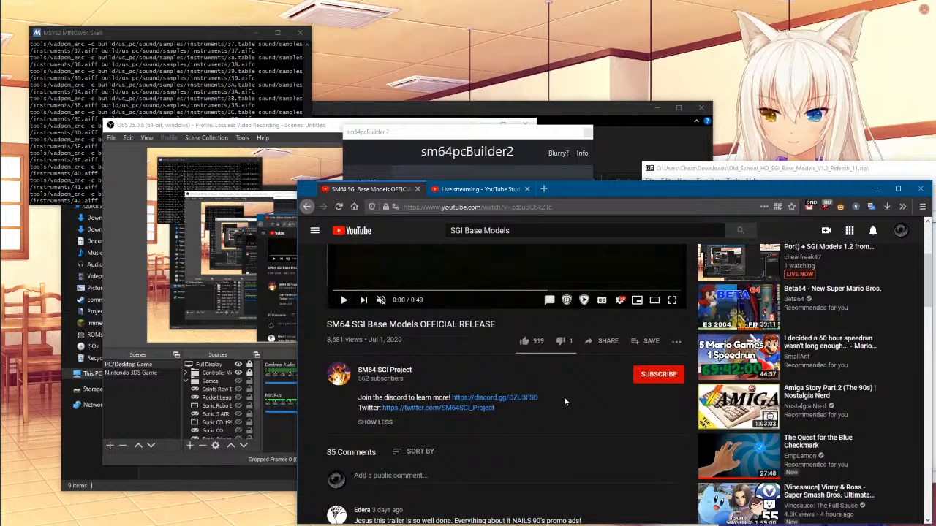
drag(564, 396, 453, 400)
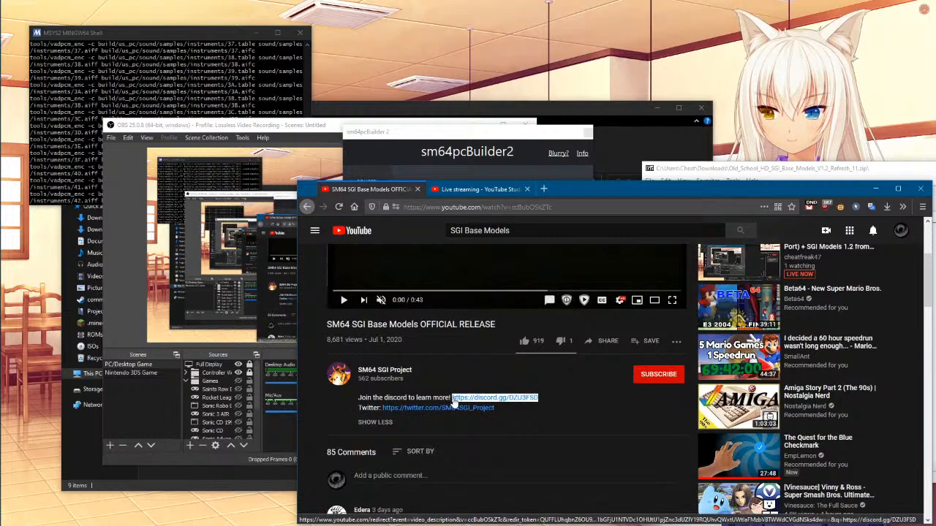
click(560, 399)
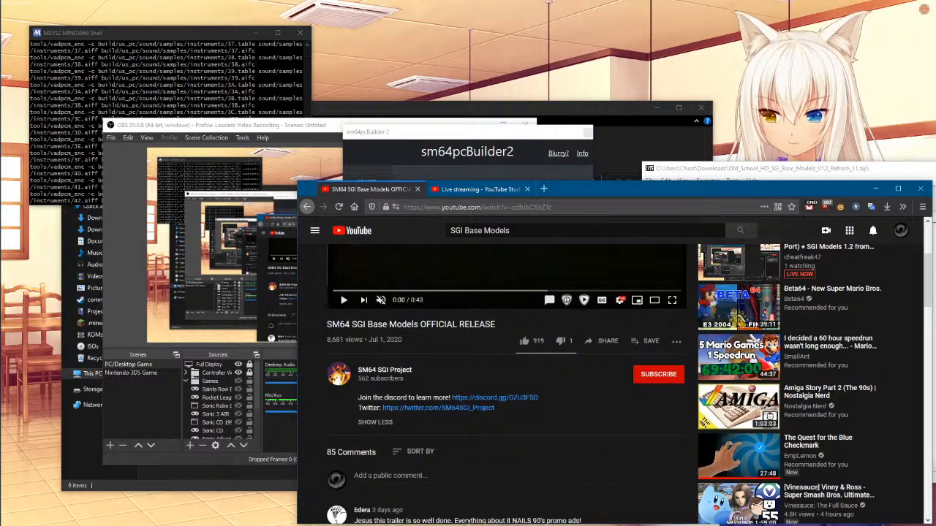
- Play the SM64 SGI Base Models release video through to the end and cancel the autoplay of the following video
scroll(443, 321, up, 3)
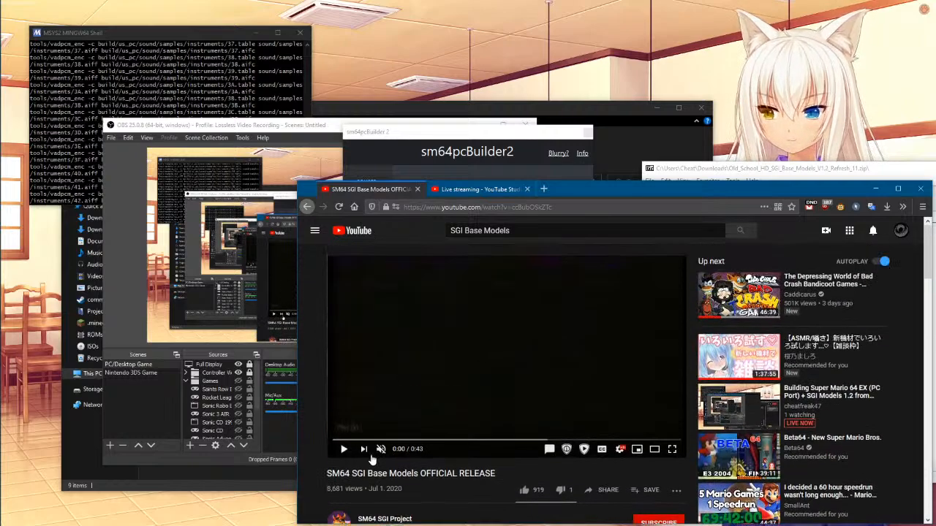
click(355, 376)
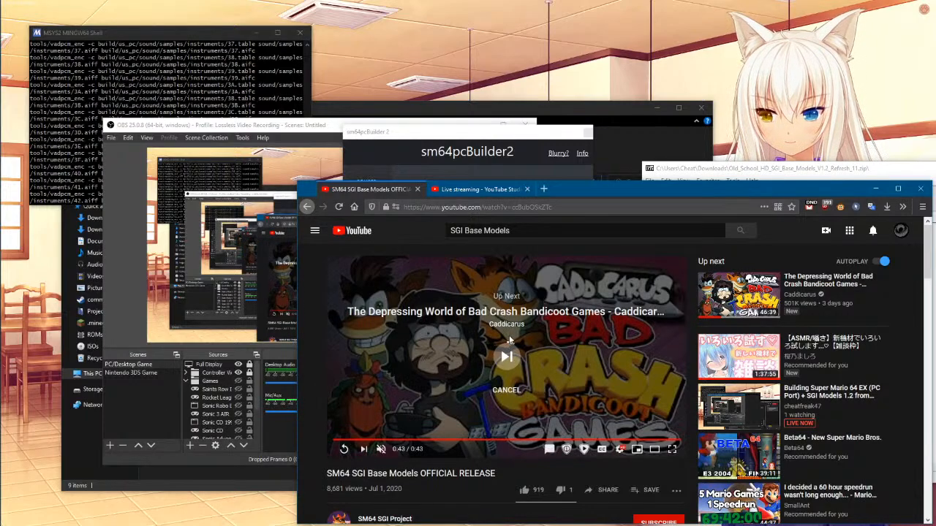
click(505, 390)
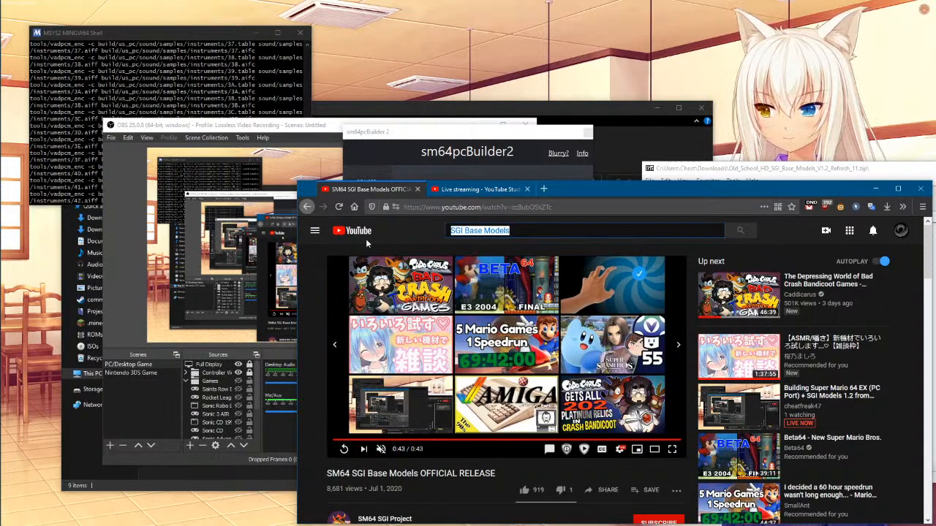
- Search YouTube for "High Quality Sound Mario 64" and look through the results for the sound mod
text(Hig)
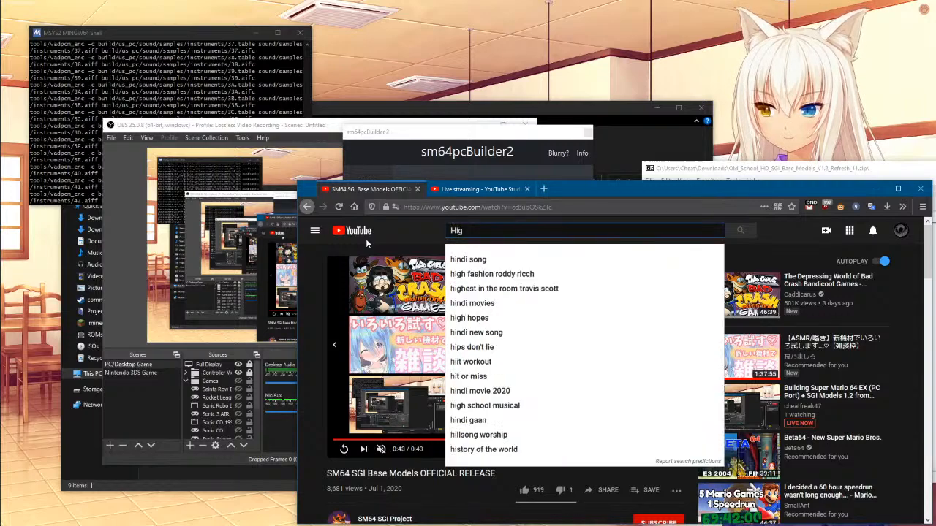
text(h Qualit)
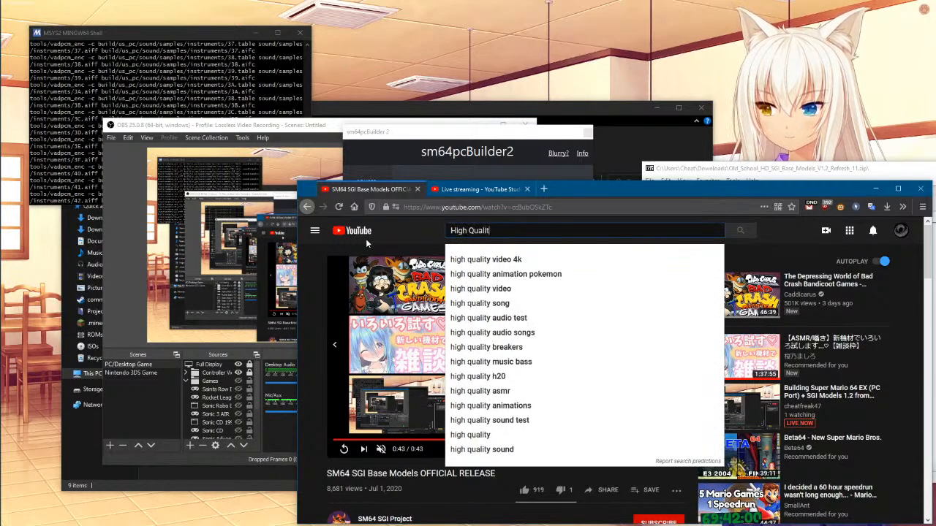
text(y Sound Mario 64)
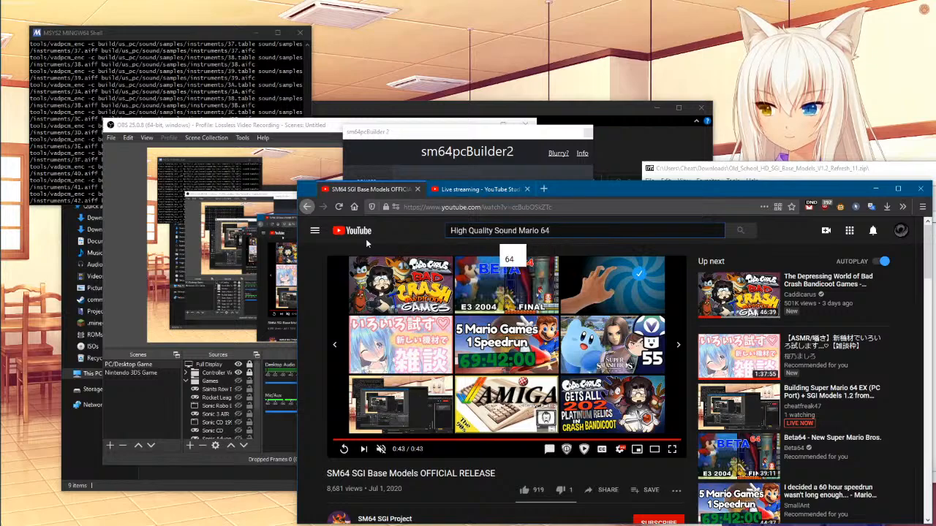
key(Return)
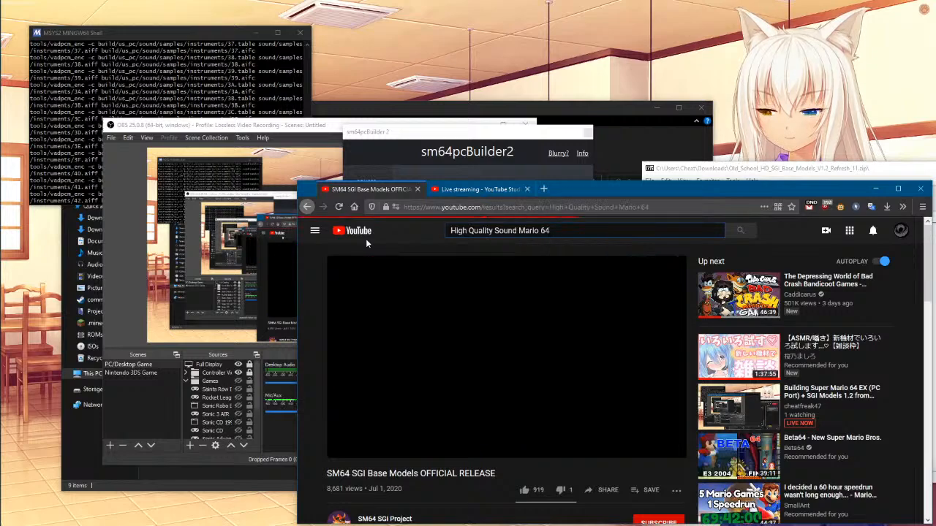
scroll(488, 457, down, 2)
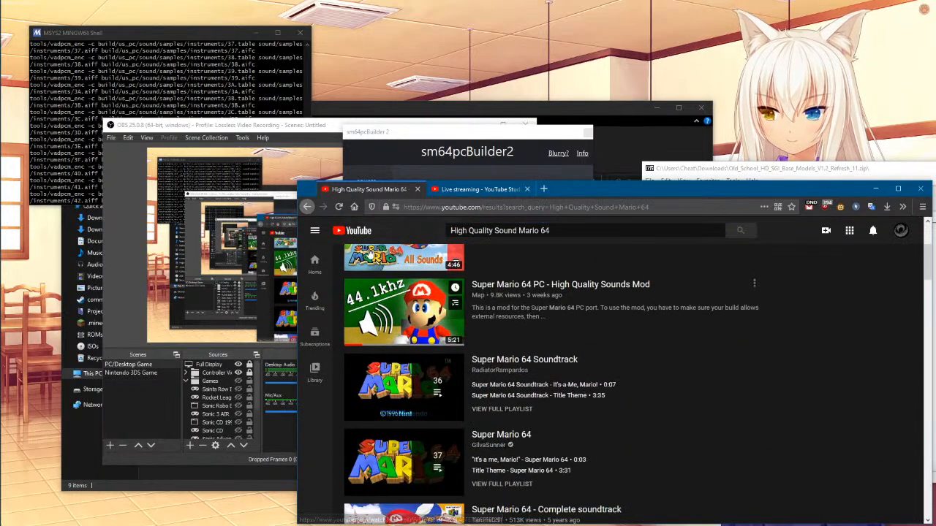
- Open the video "Super Mario 64 PC - High Quality Sounds Mod" and read its full description and comments
click(542, 286)
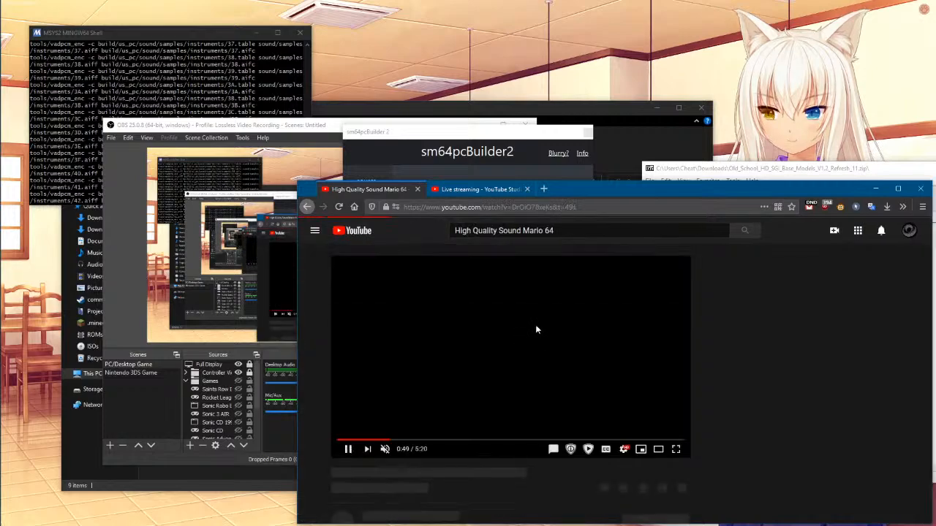
scroll(419, 467, down, 2)
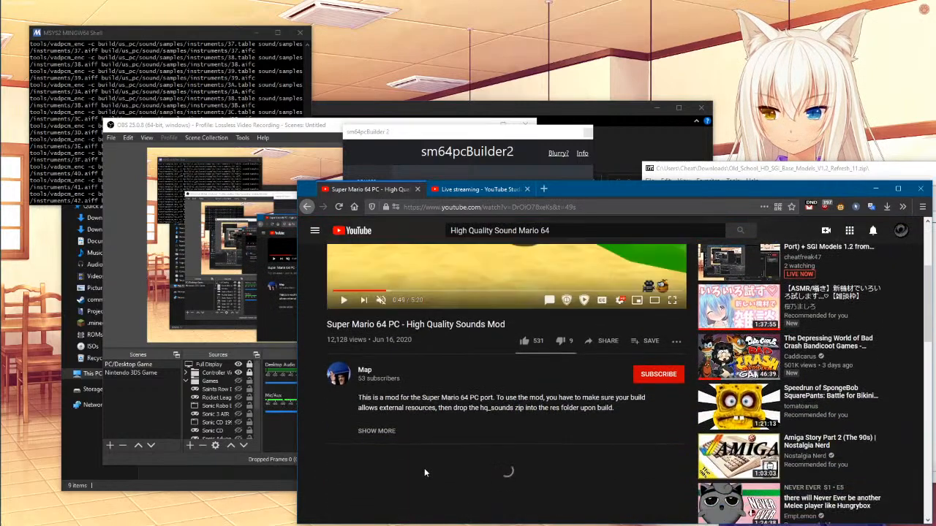
click(376, 431)
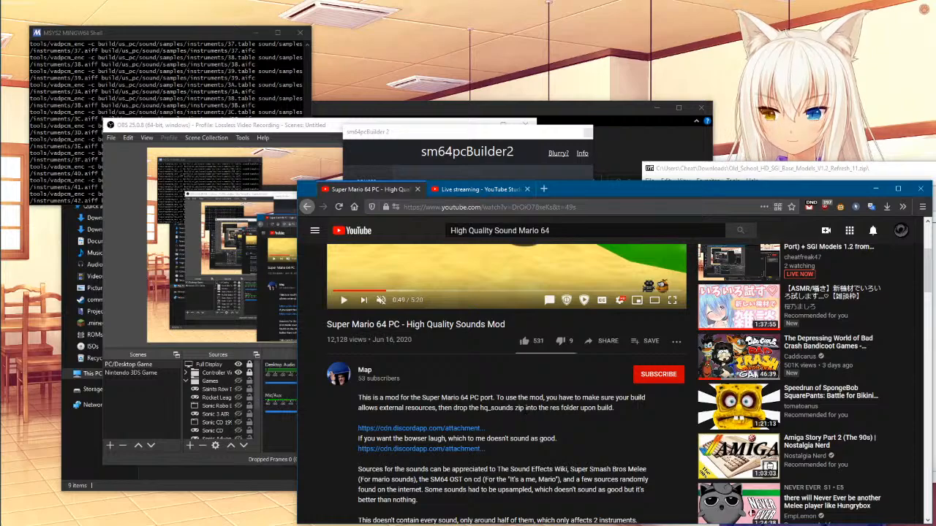
scroll(455, 437, down, 1)
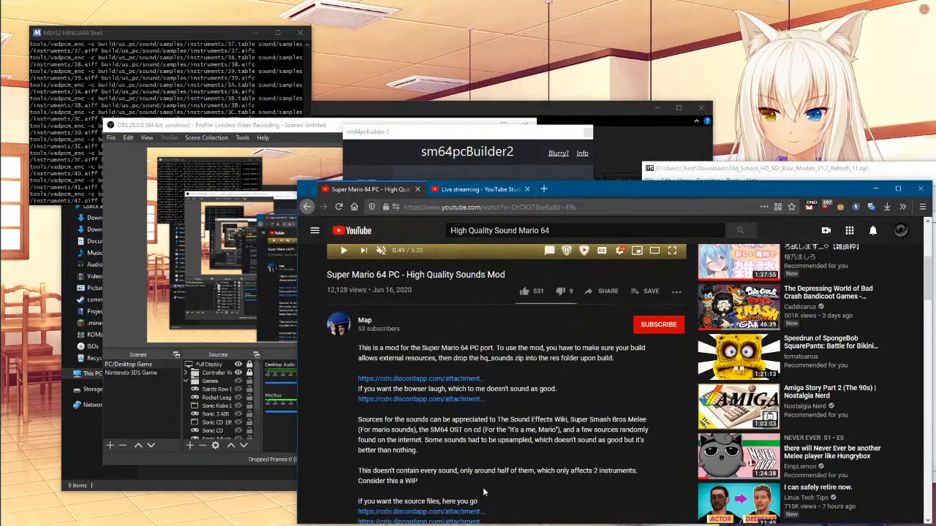
scroll(490, 480, up, 3)
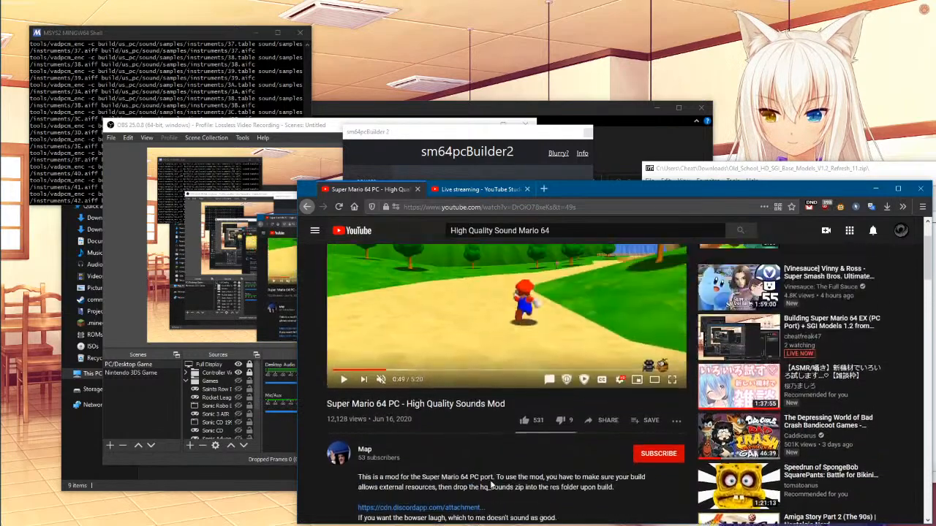
scroll(490, 479, down, 5)
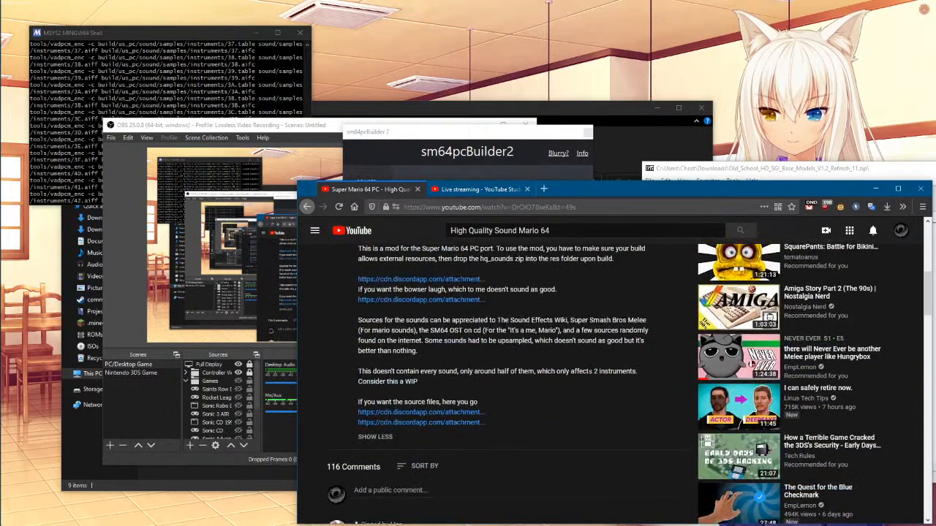
scroll(579, 393, down, 5)
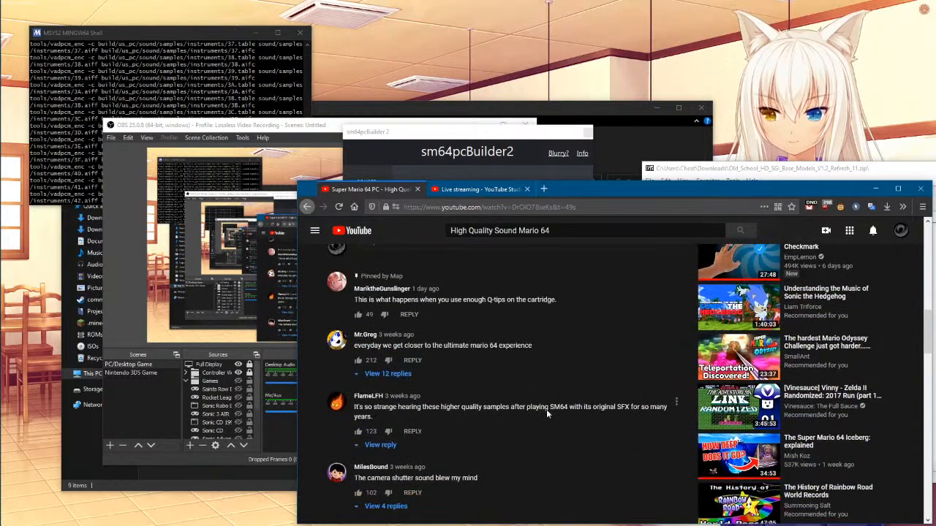
scroll(512, 477, up, 10)
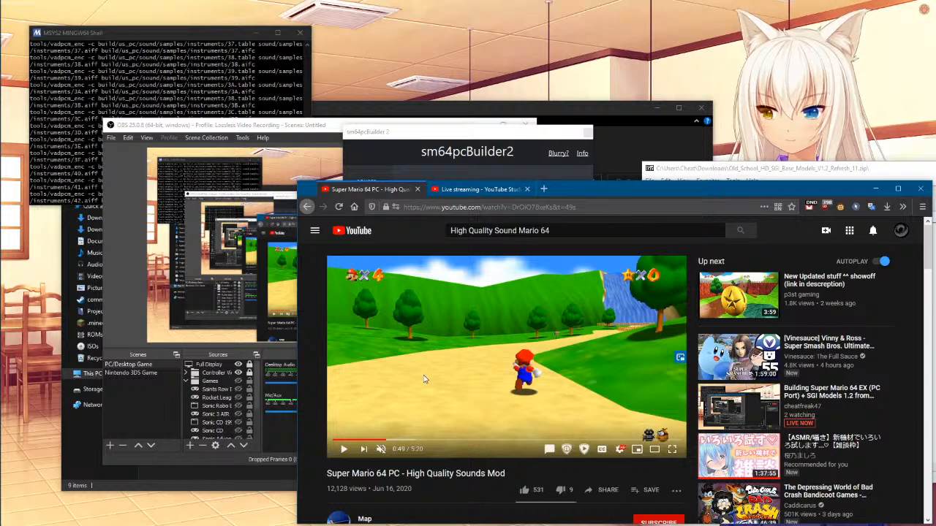
scroll(423, 375, down, 5)
scroll(423, 374, up, 1)
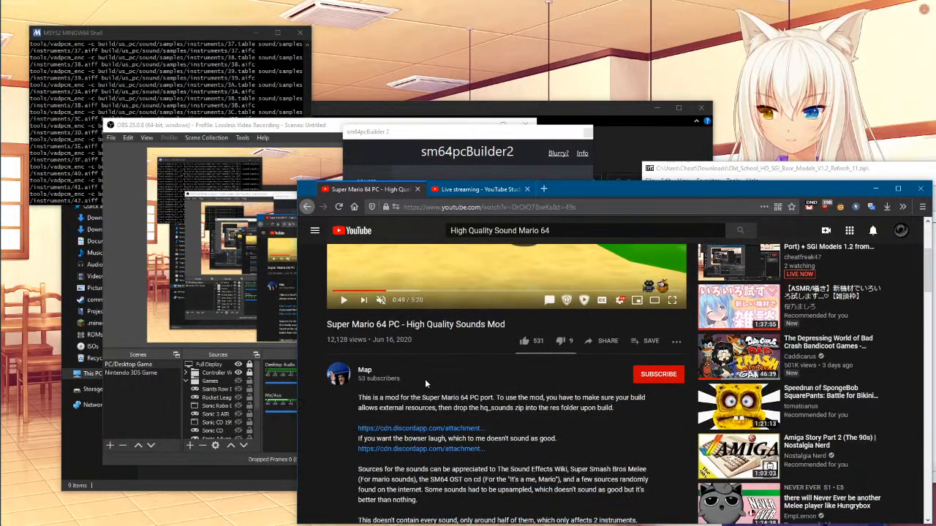
- Download hq_sounds_v4.zip from the description's first link, open it to view the sound folder's files, and close the archive
click(436, 433)
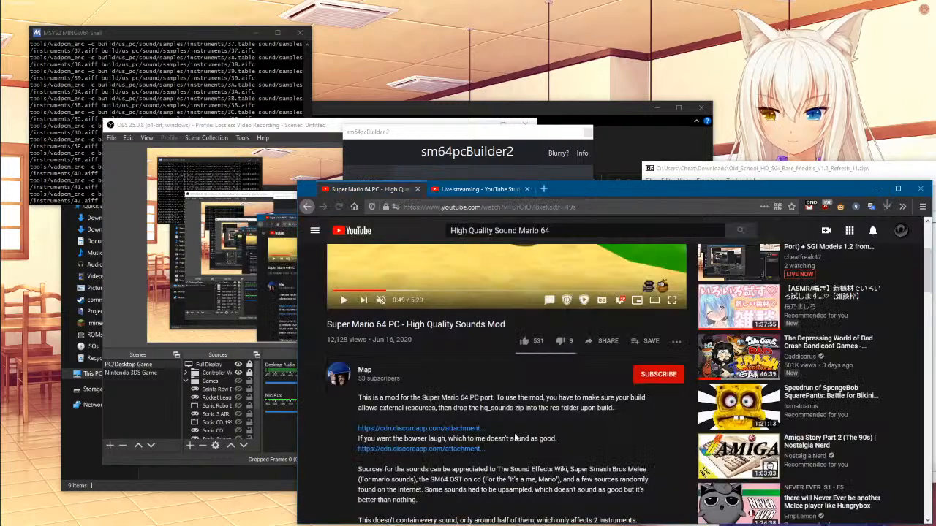
click(884, 210)
click(810, 231)
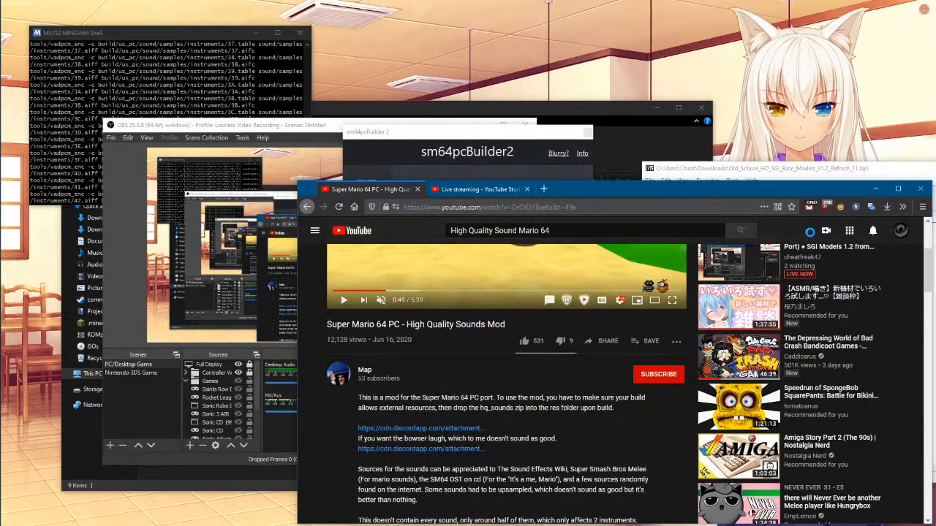
double_click(473, 238)
drag(506, 298, 457, 234)
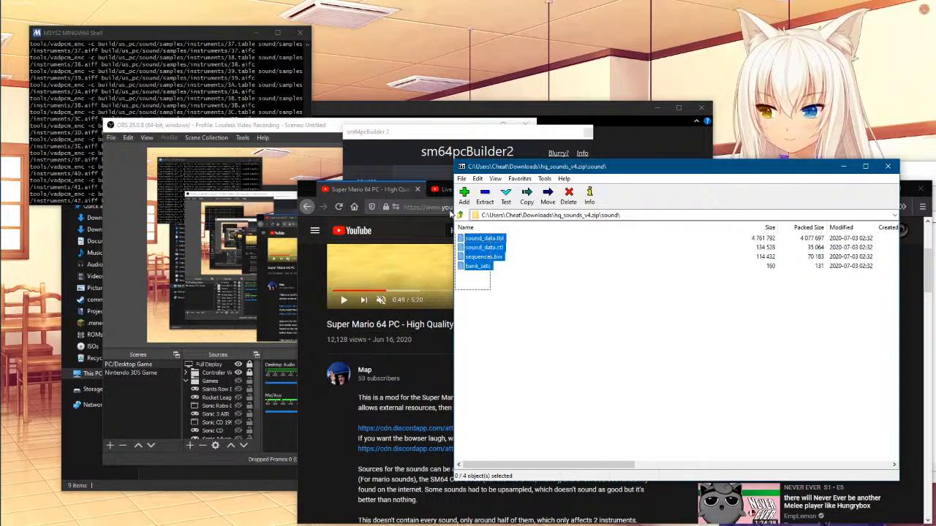
click(546, 316)
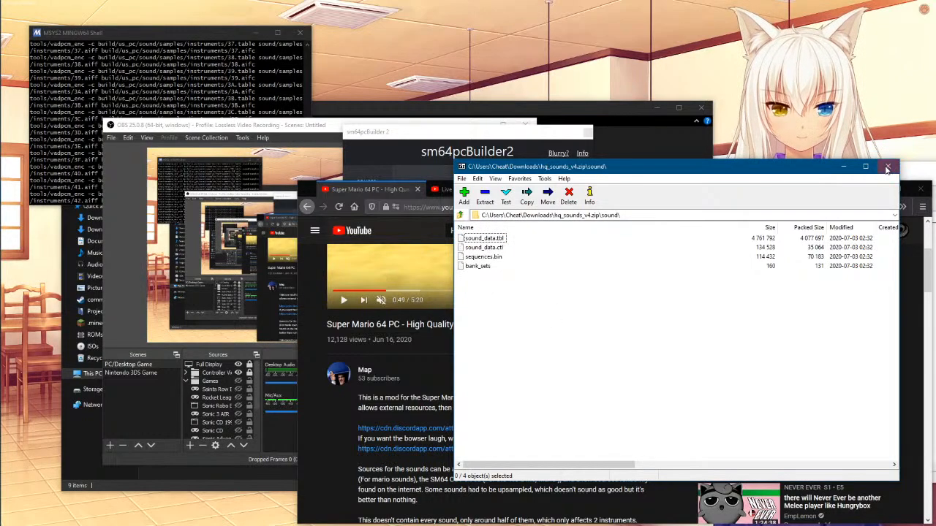
click(888, 167)
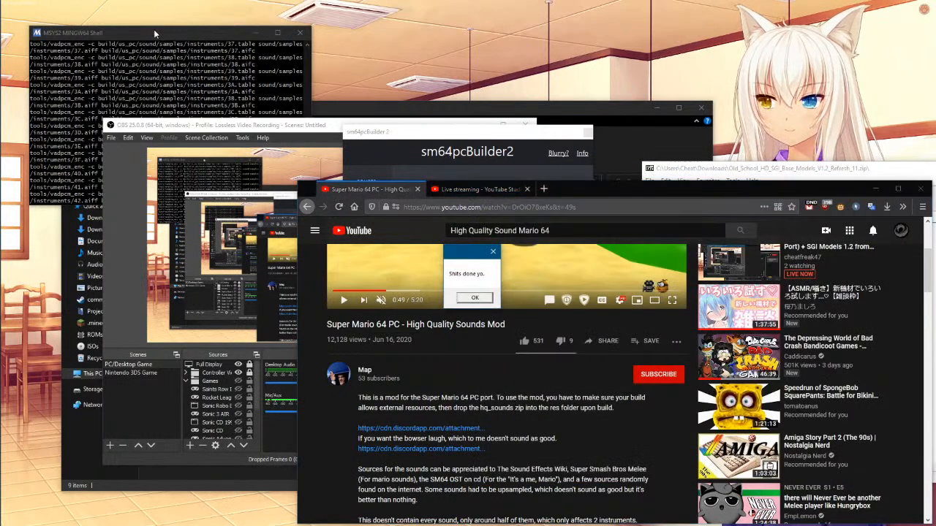
- Dismiss the build-finished message and open the sound folder inside the new us_pc build folder
click(475, 298)
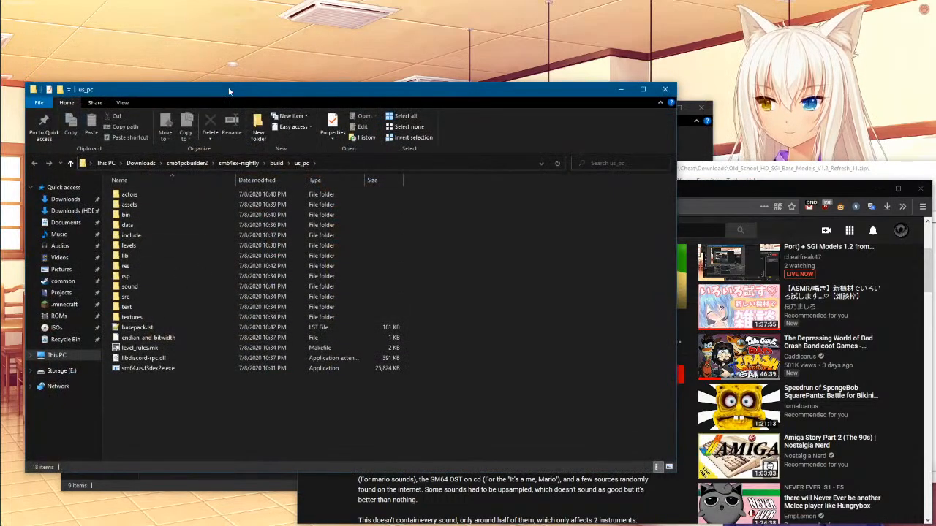
double_click(152, 221)
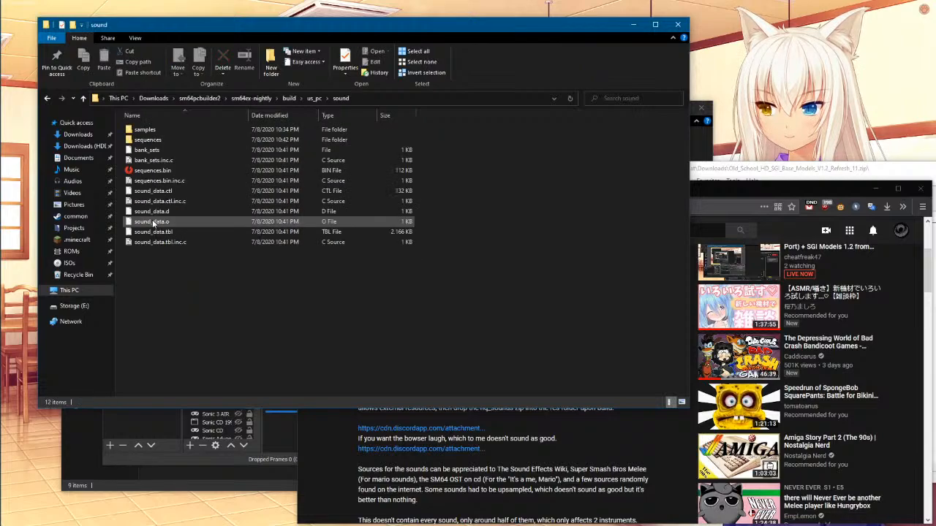
drag(185, 316, 81, 103)
click(322, 282)
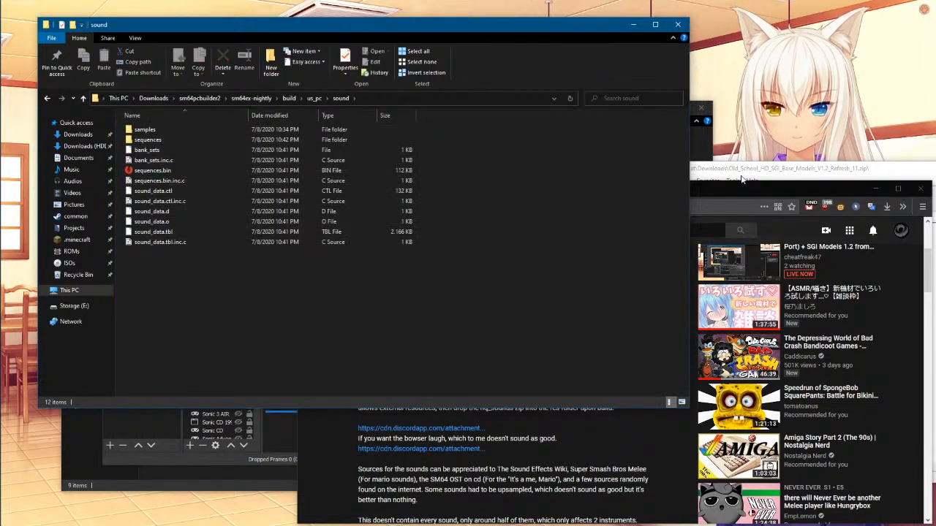
- Return to the browser, reopen the downloaded hq_sounds_v4.zip and go into its sound folder
click(549, 451)
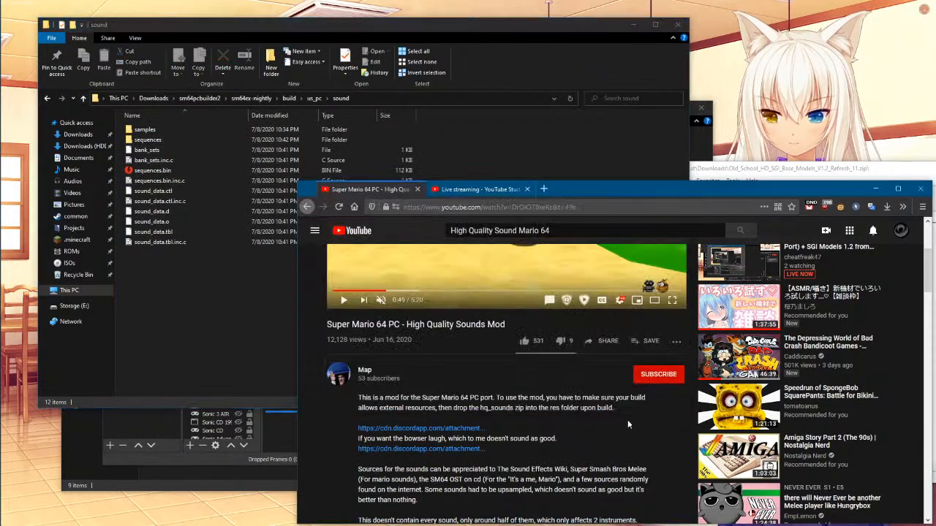
click(884, 210)
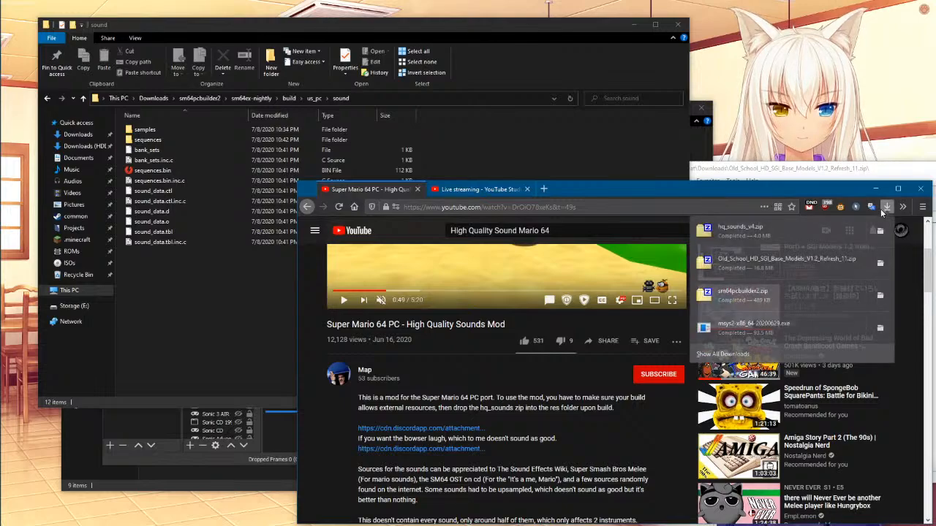
click(779, 222)
double_click(472, 239)
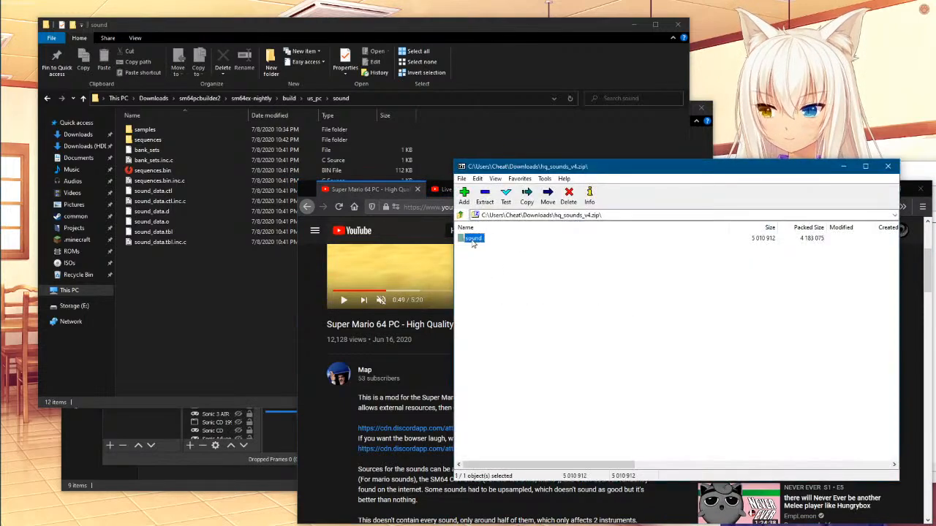
- Copy all four files from the archive into the build's sound folder, replacing the existing ones, and close the archive
key(ctrl+a)
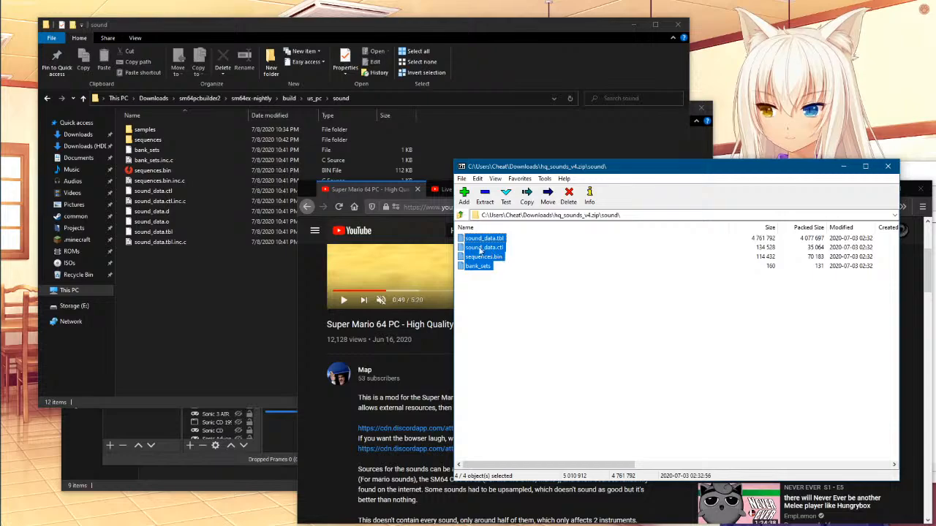
click(248, 255)
click(805, 346)
drag(526, 299, 414, 205)
drag(482, 253, 331, 311)
click(439, 190)
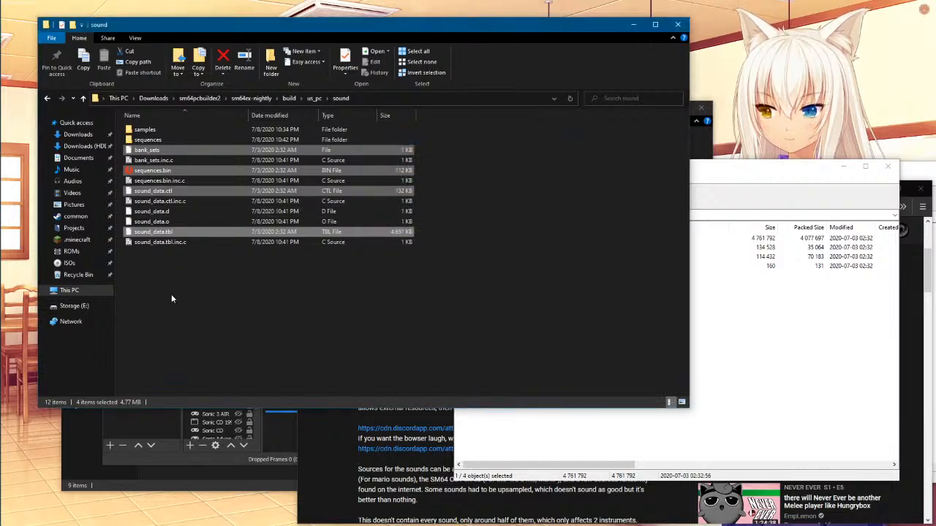
drag(183, 302, 132, 126)
click(290, 317)
click(722, 333)
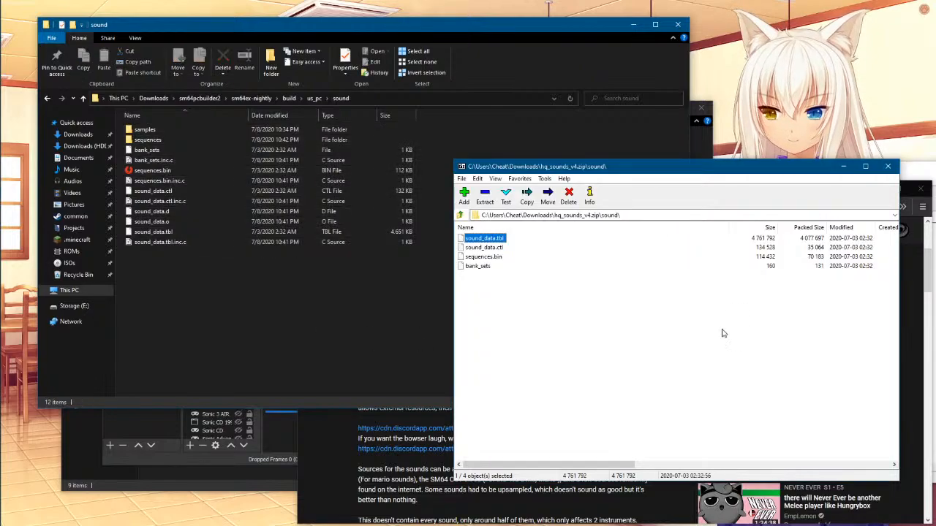
click(887, 167)
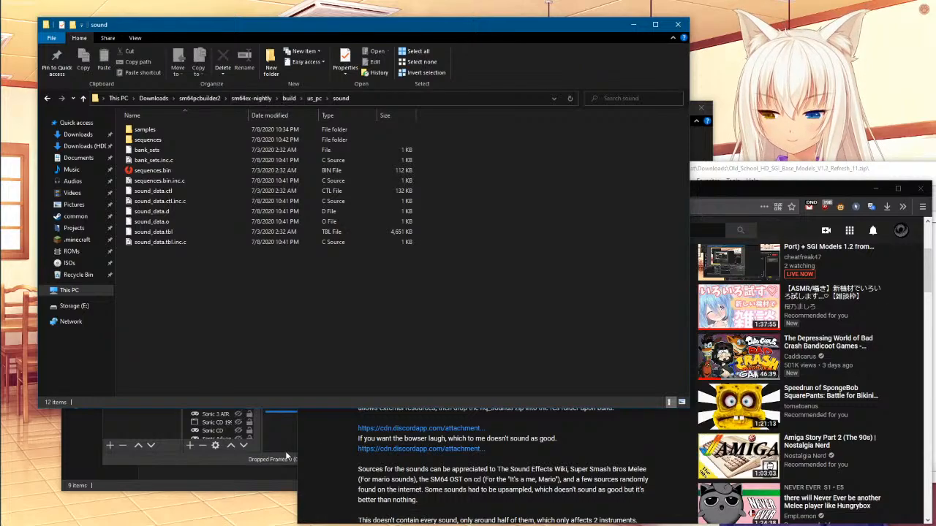
- Switch to sm64pcBuilder2 and review the build overview, patches and options
click(15, 170)
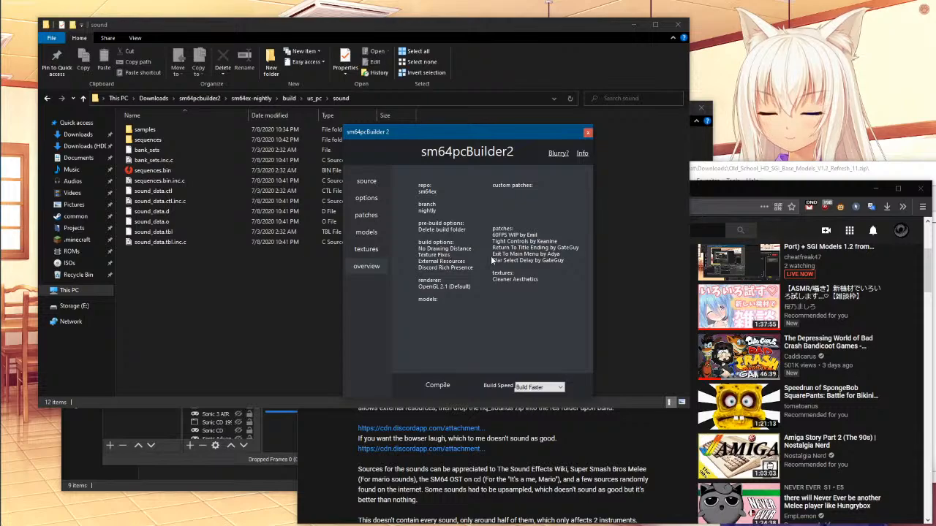
click(374, 215)
click(368, 198)
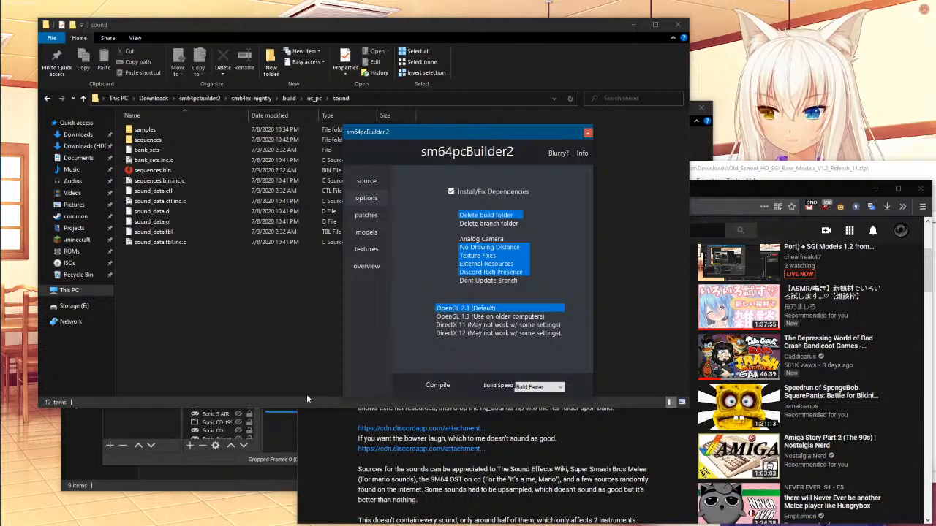
- Return to the us_pc build folder in File Explorer and cut its entire contents
click(265, 483)
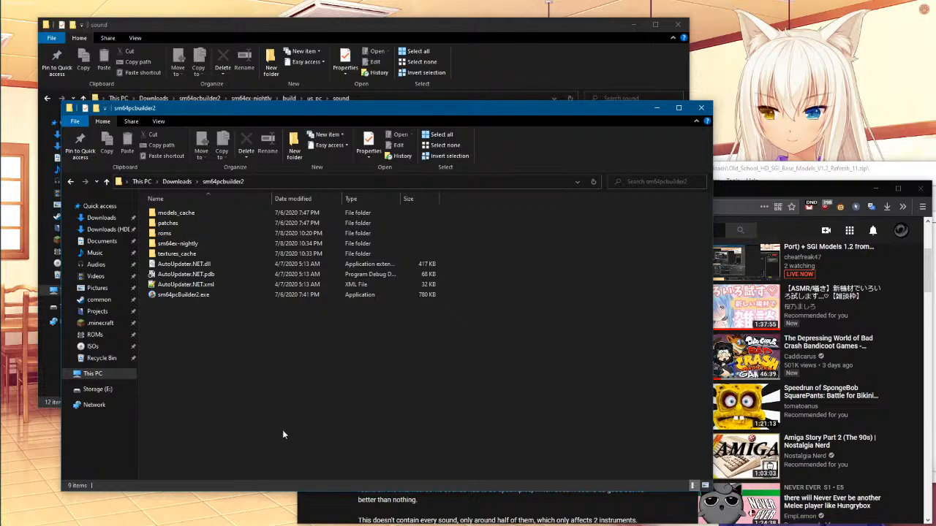
click(466, 22)
click(246, 412)
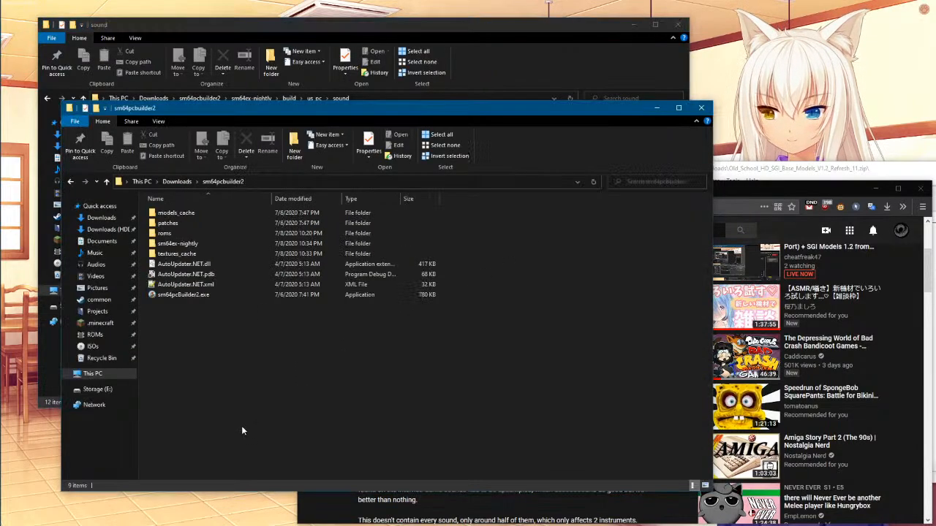
click(354, 44)
click(314, 98)
drag(237, 369, 39, 81)
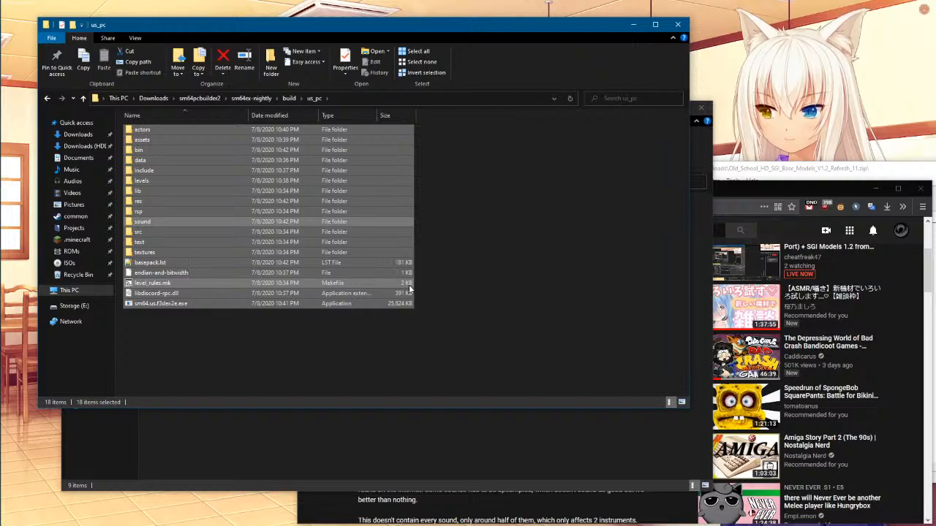
click(459, 386)
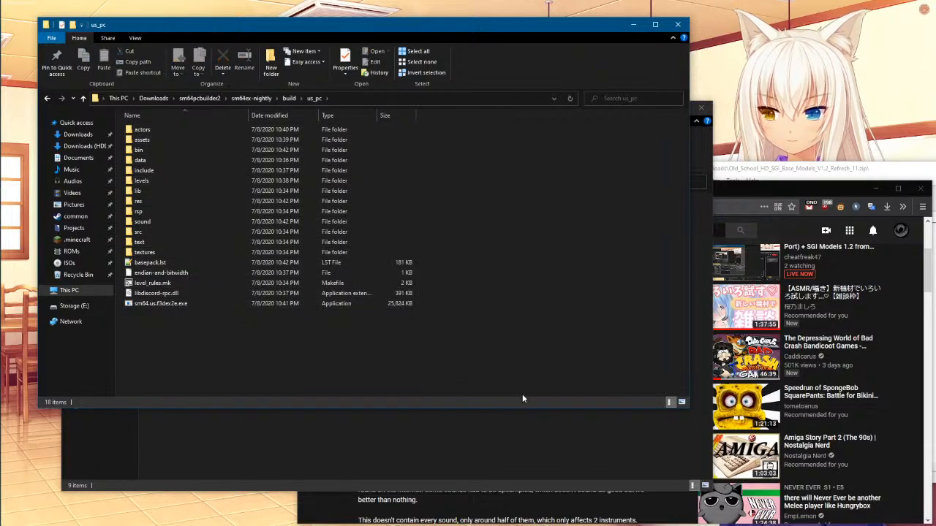
drag(491, 370, 60, 46)
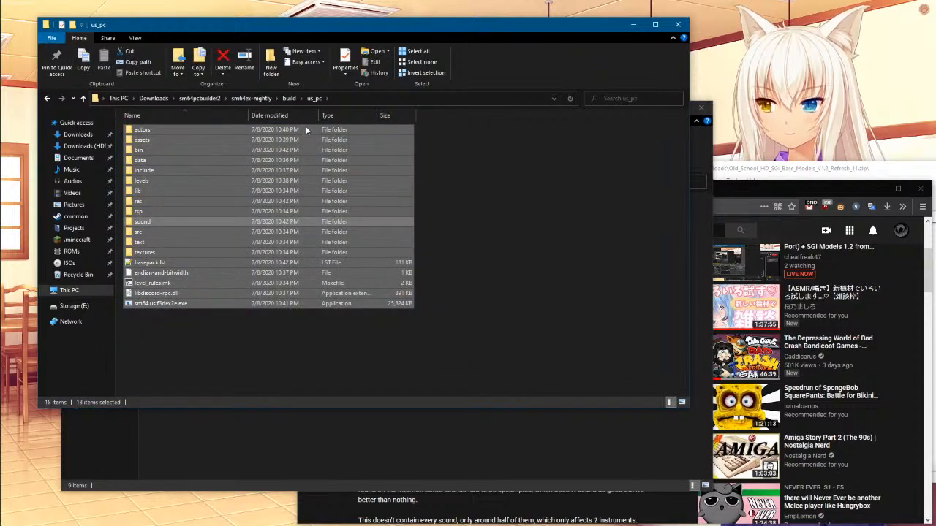
click(536, 202)
drag(420, 354, 153, 124)
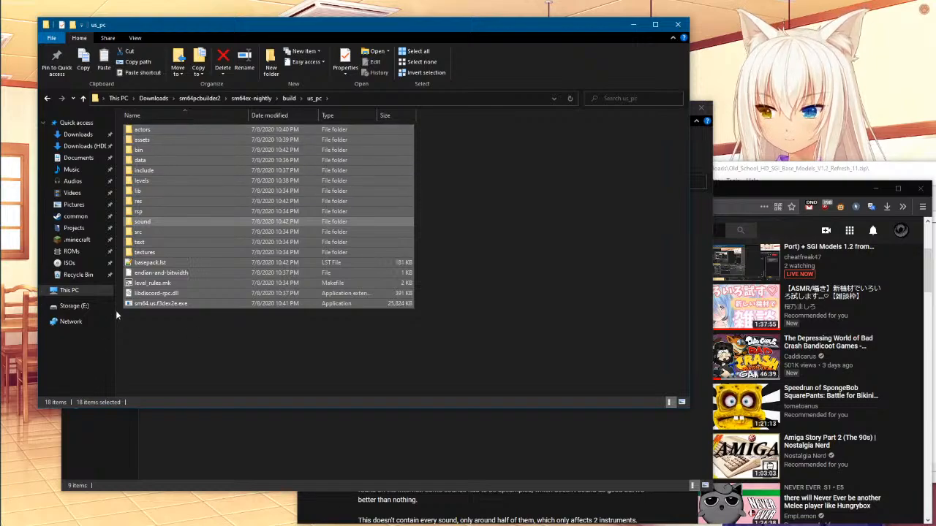
- Open the SM64EX folder inside Program Files (Simple) on Local Disk (C:)
click(70, 292)
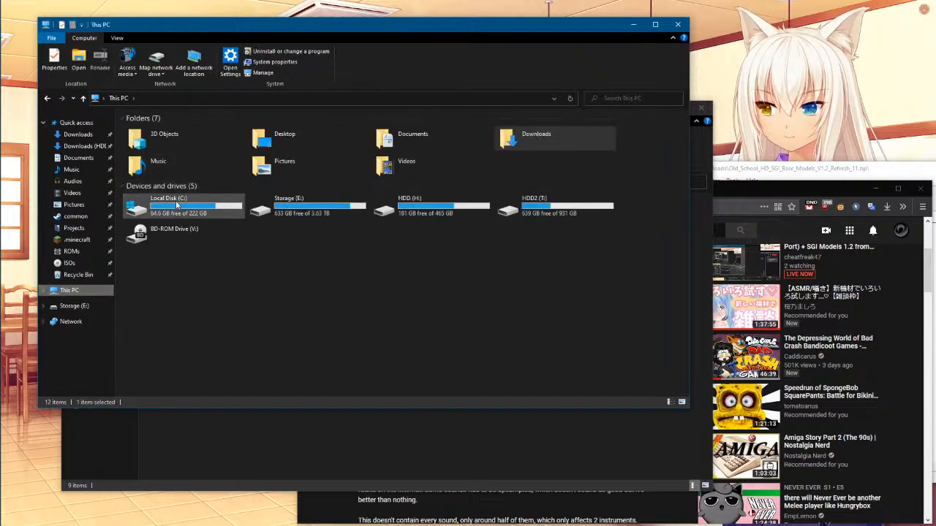
double_click(177, 203)
double_click(178, 174)
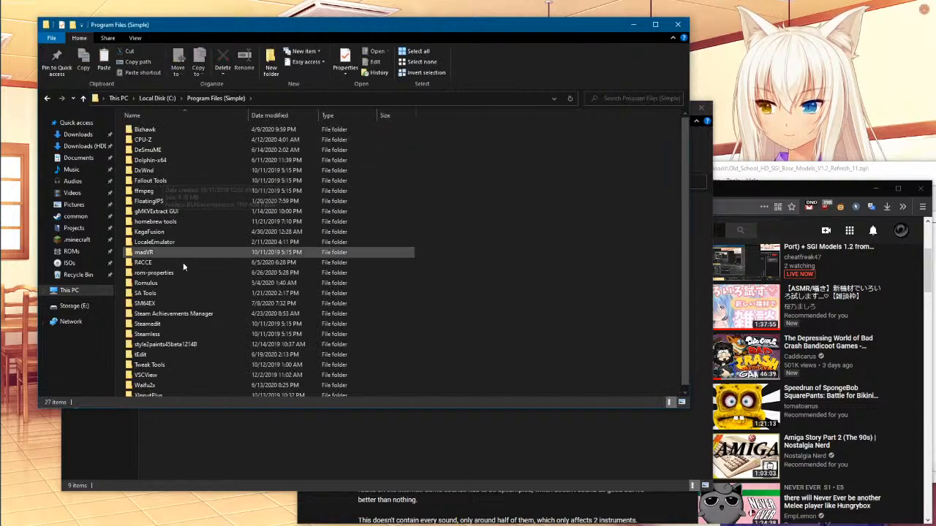
scroll(182, 262, down, 1)
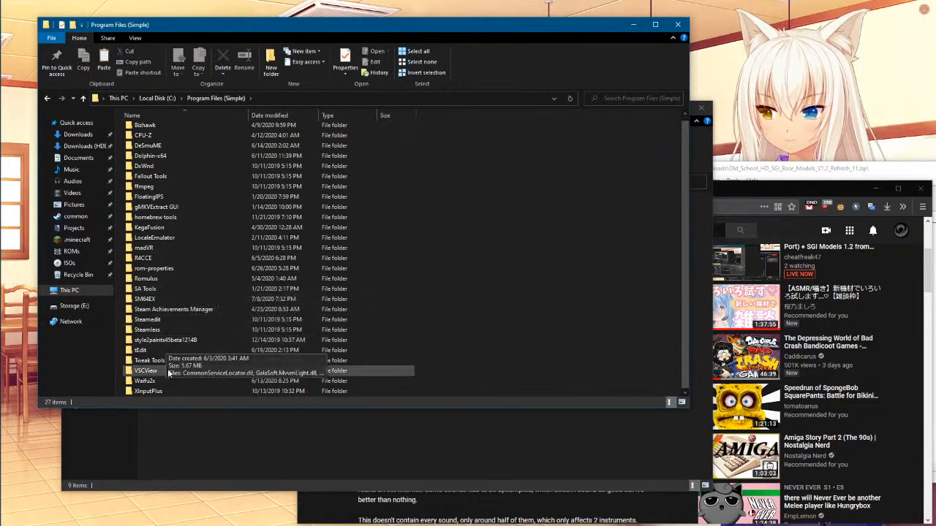
double_click(163, 298)
- Delete everything in the SM64EX folder except the sm64.ico icon file
drag(281, 342, 90, 30)
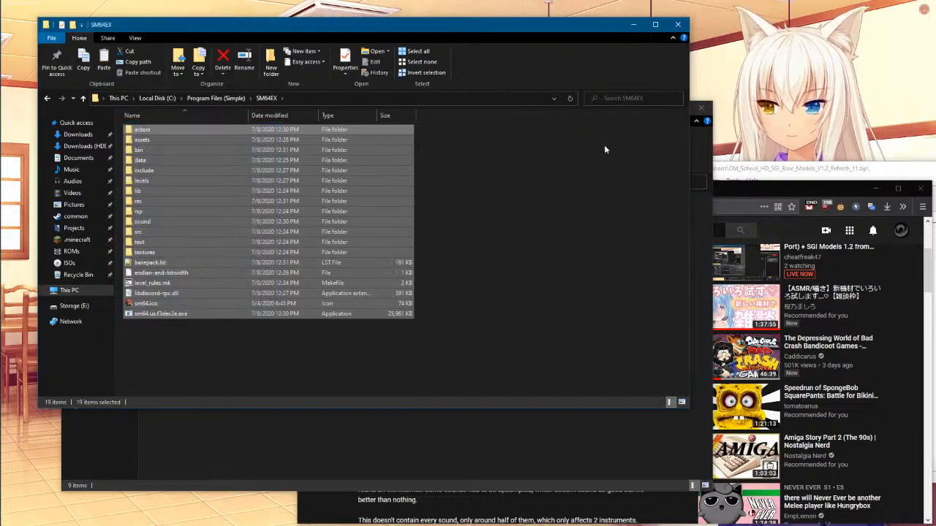
key(Delete)
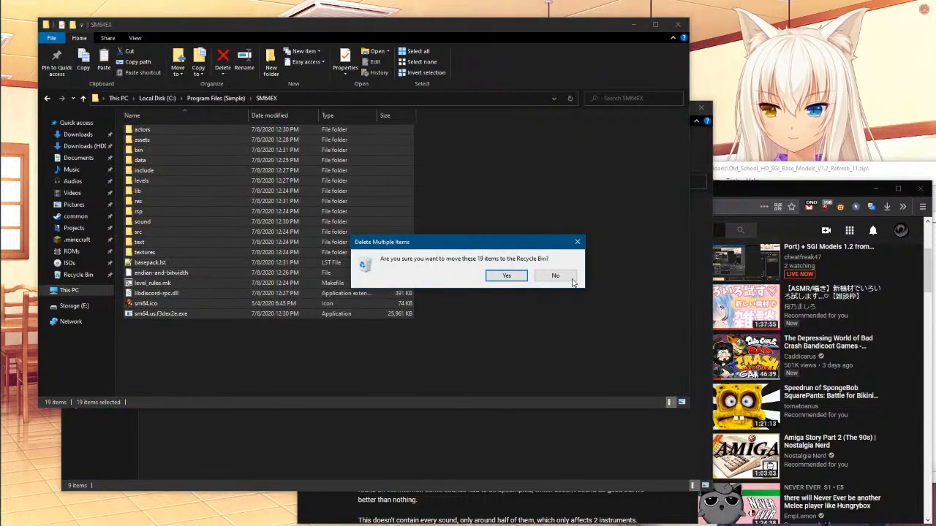
click(557, 276)
ctrl+click(149, 303)
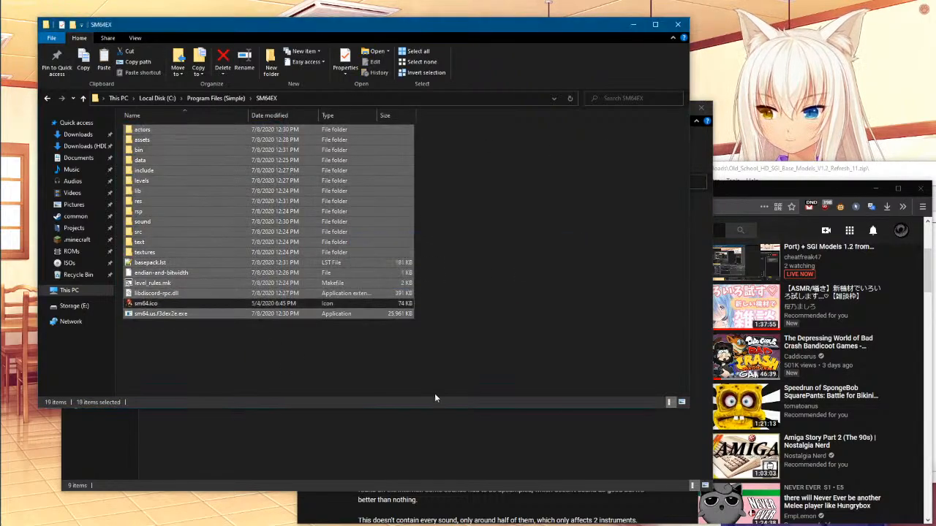
key(Delete)
key(Return)
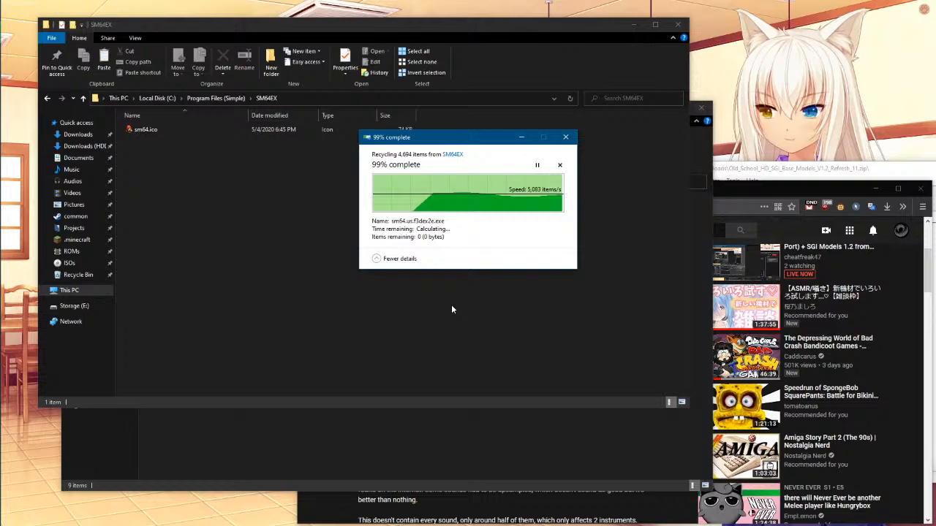
- Paste the cut us_pc build files into the SM64EX folder
right_click(453, 245)
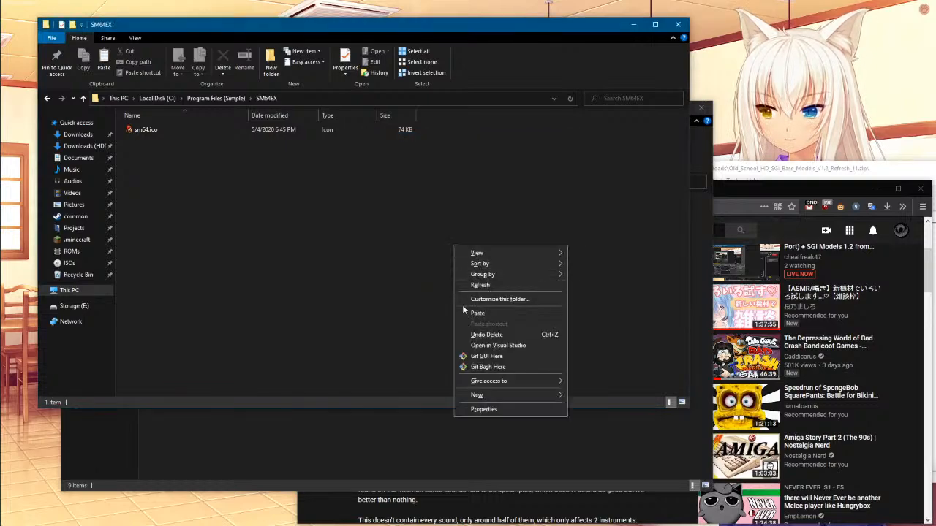
click(473, 313)
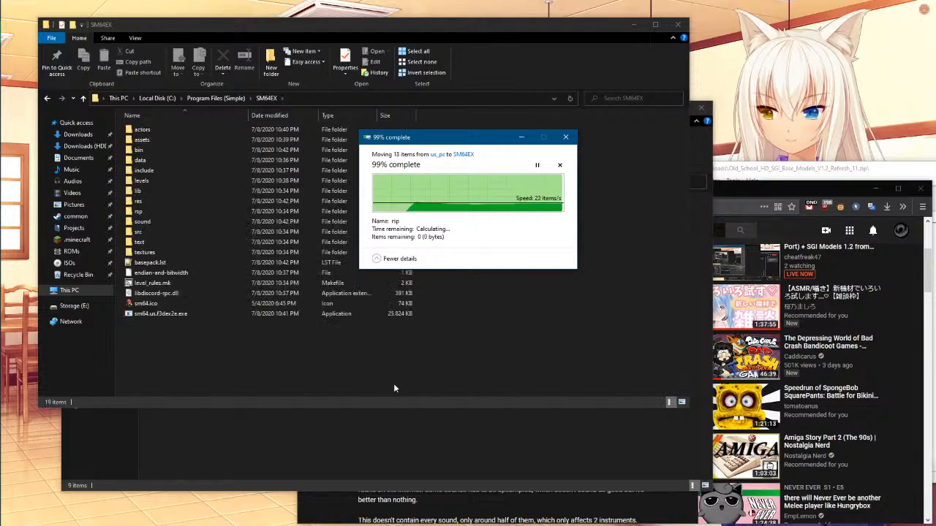
click(375, 369)
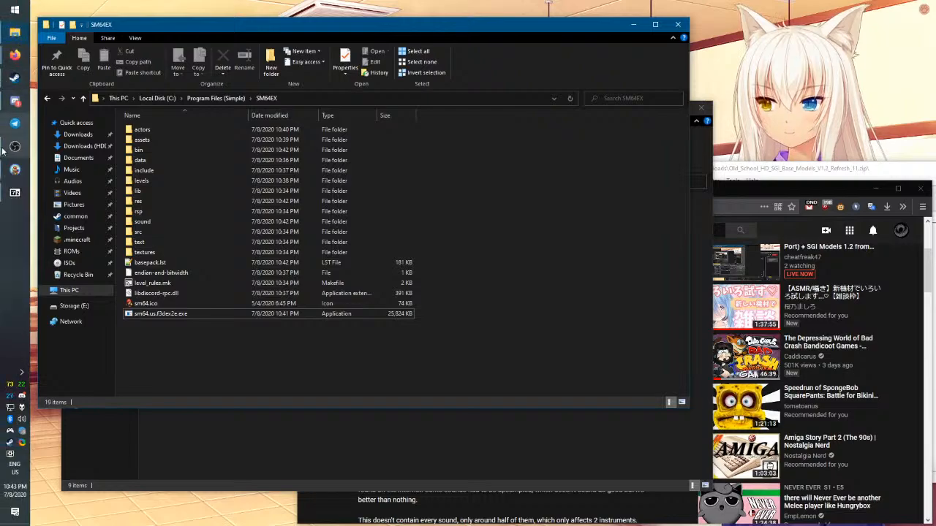
- Launch Super Mario 64 from the Steam library, switch out of it and lower the game's volume in the system volume mixer
click(15, 80)
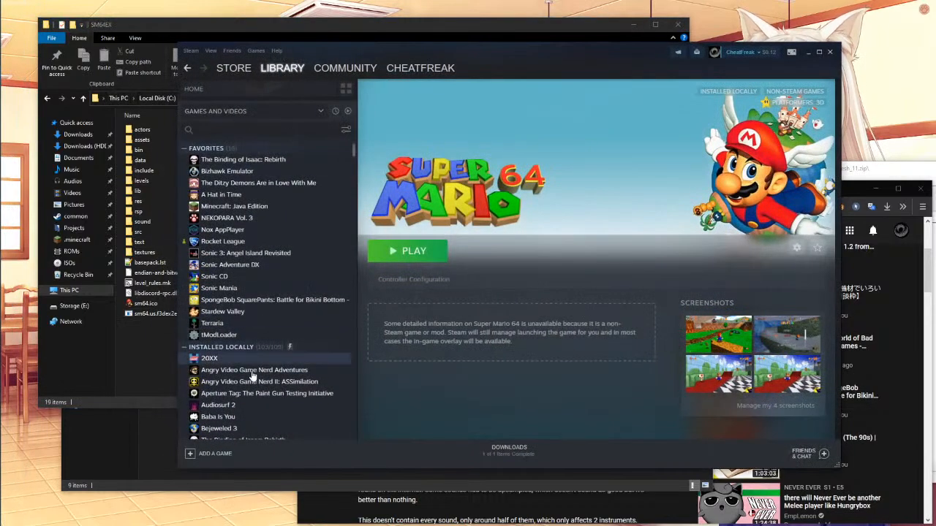
click(406, 251)
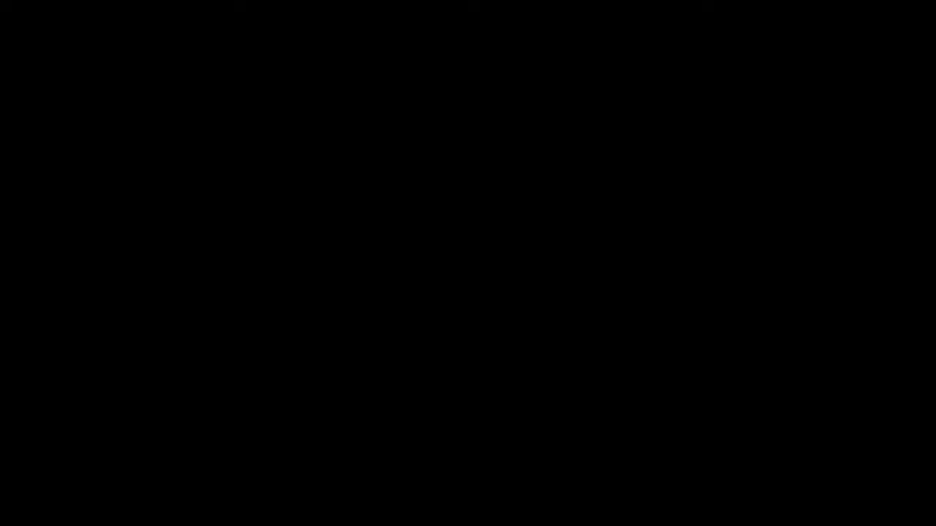
key(alt+Tab)
click(21, 420)
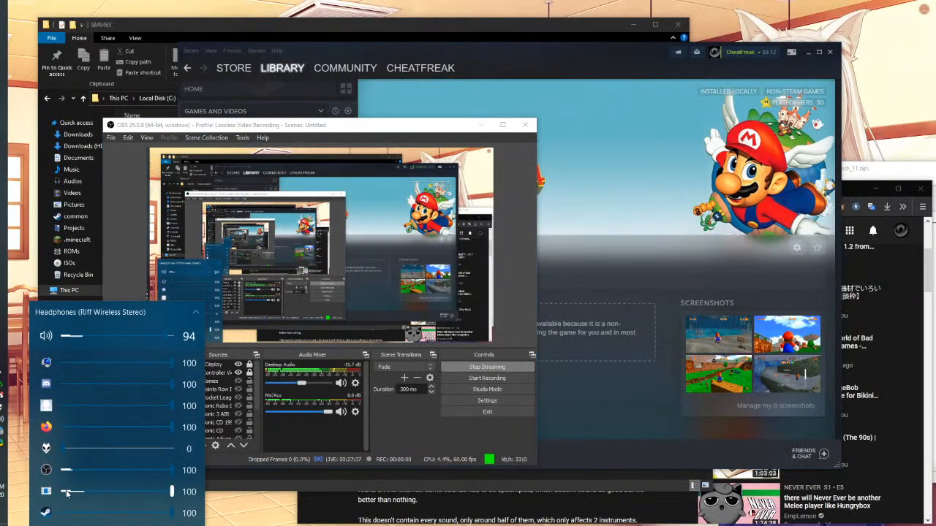
drag(67, 495, 70, 492)
click(412, 418)
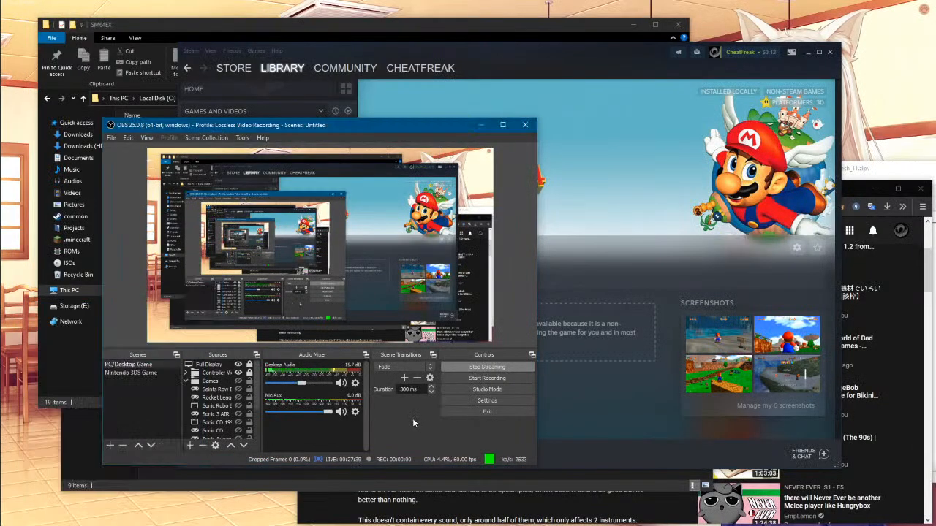